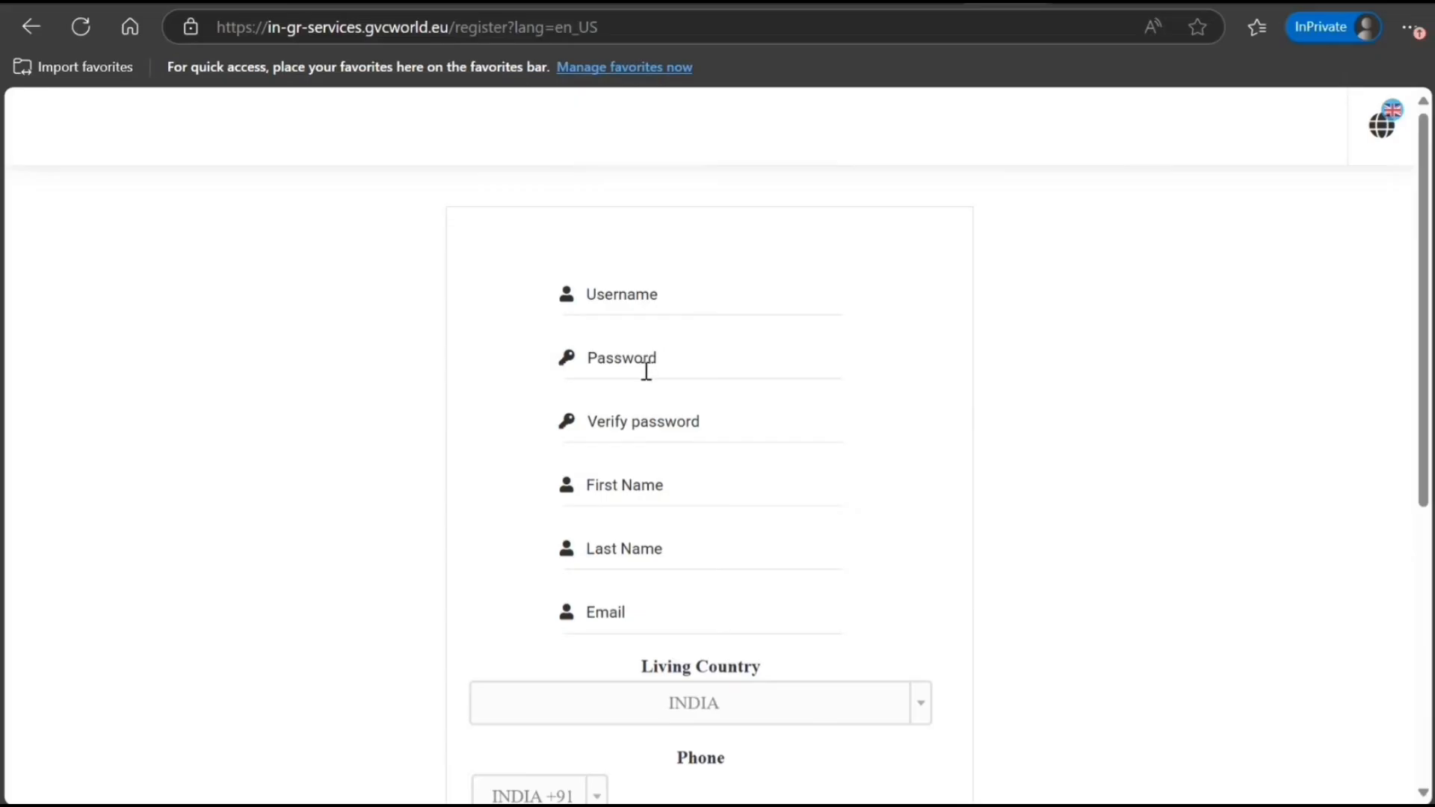
Scroll down through the new-account registration form
scroll(567, 579, "down", 4)
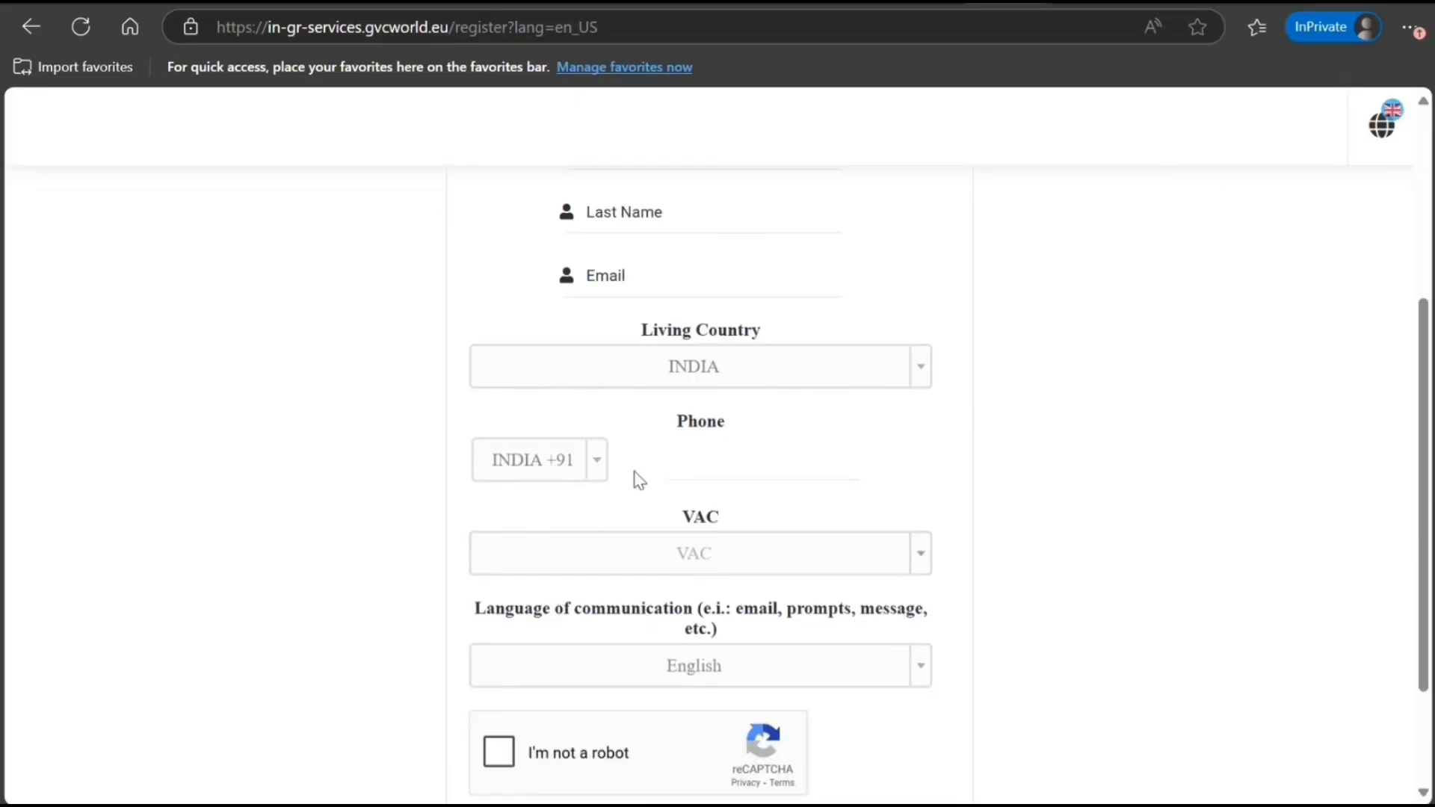
scroll(587, 527, "down", 2)
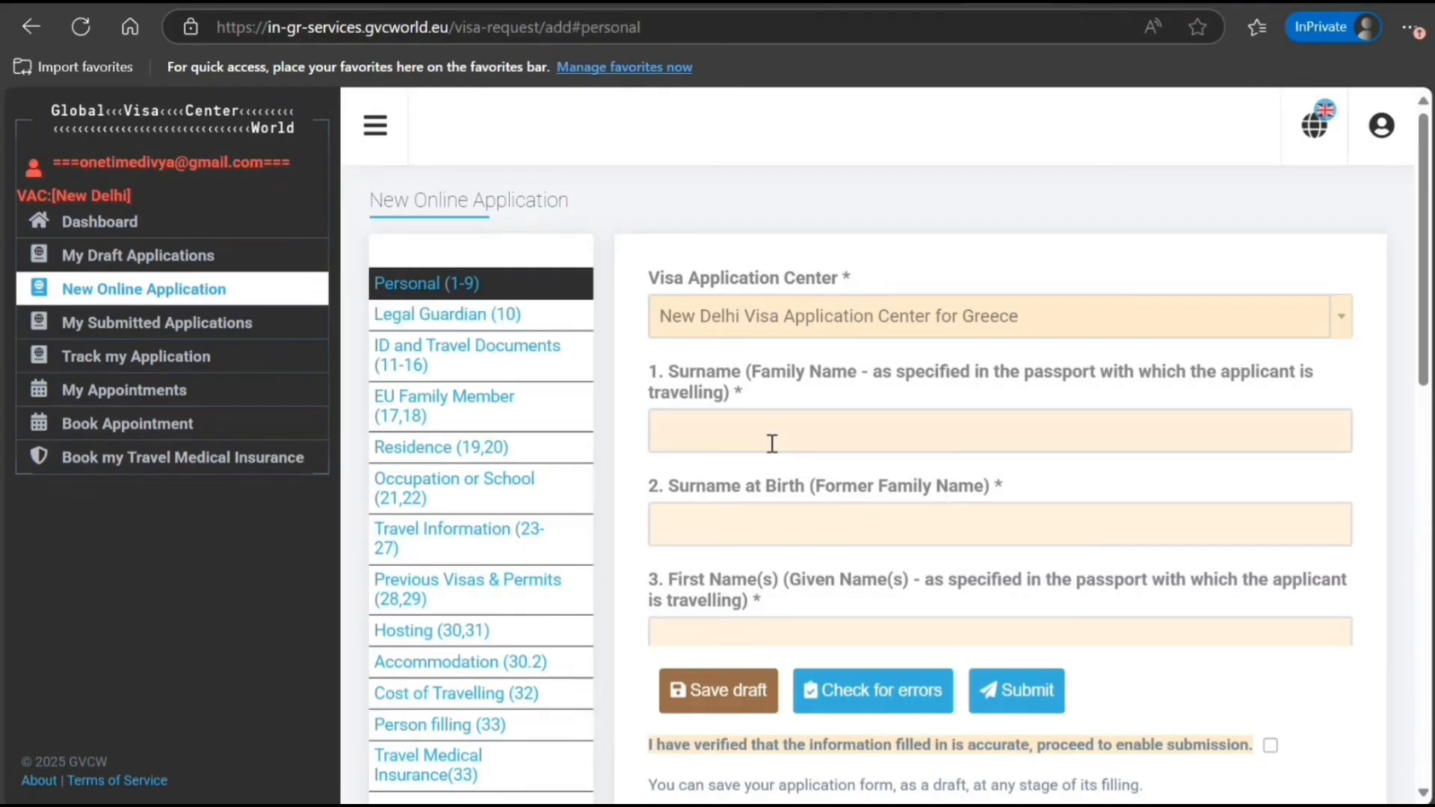
Enter the applicant's surname, then the surname at birth and first name
scroll(874, 420, "down", 1)
scroll(873, 421, "down", 1)
left_click(810, 311)
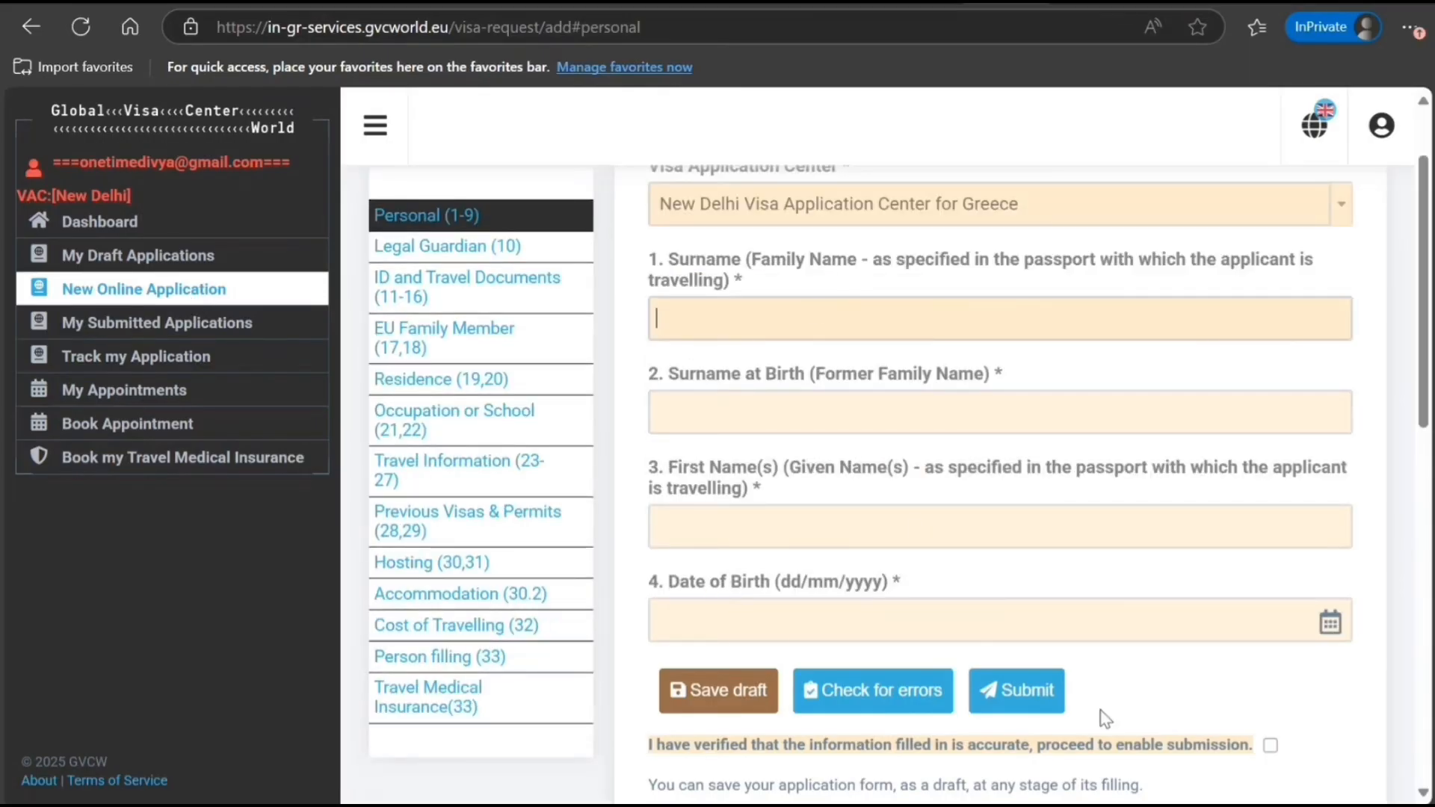
type("S")
type("MIYh")
type("YH")
type("TH")
key("Tab")
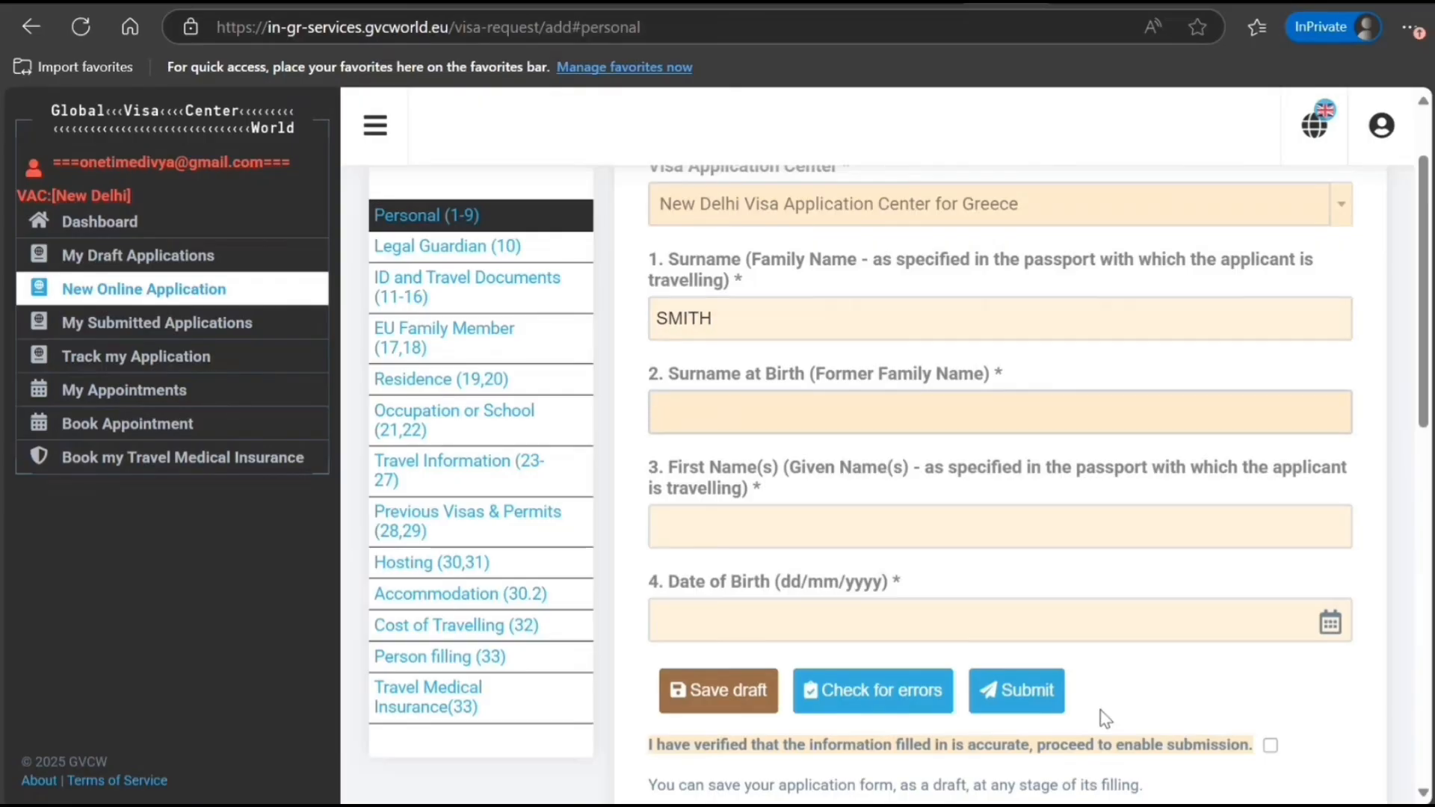
type("SMITH")
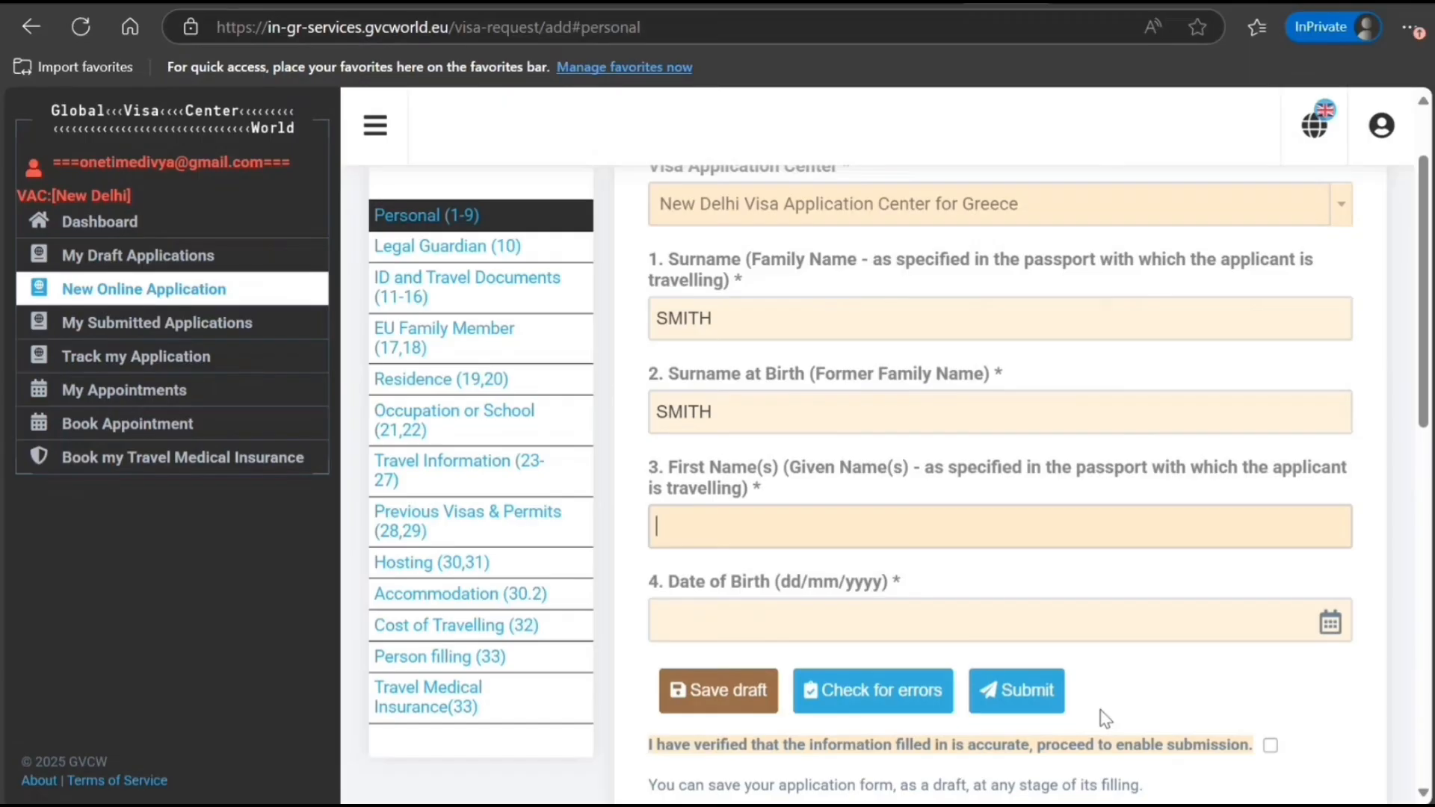
type("JOHN")
scroll(799, 761, "down", 3)
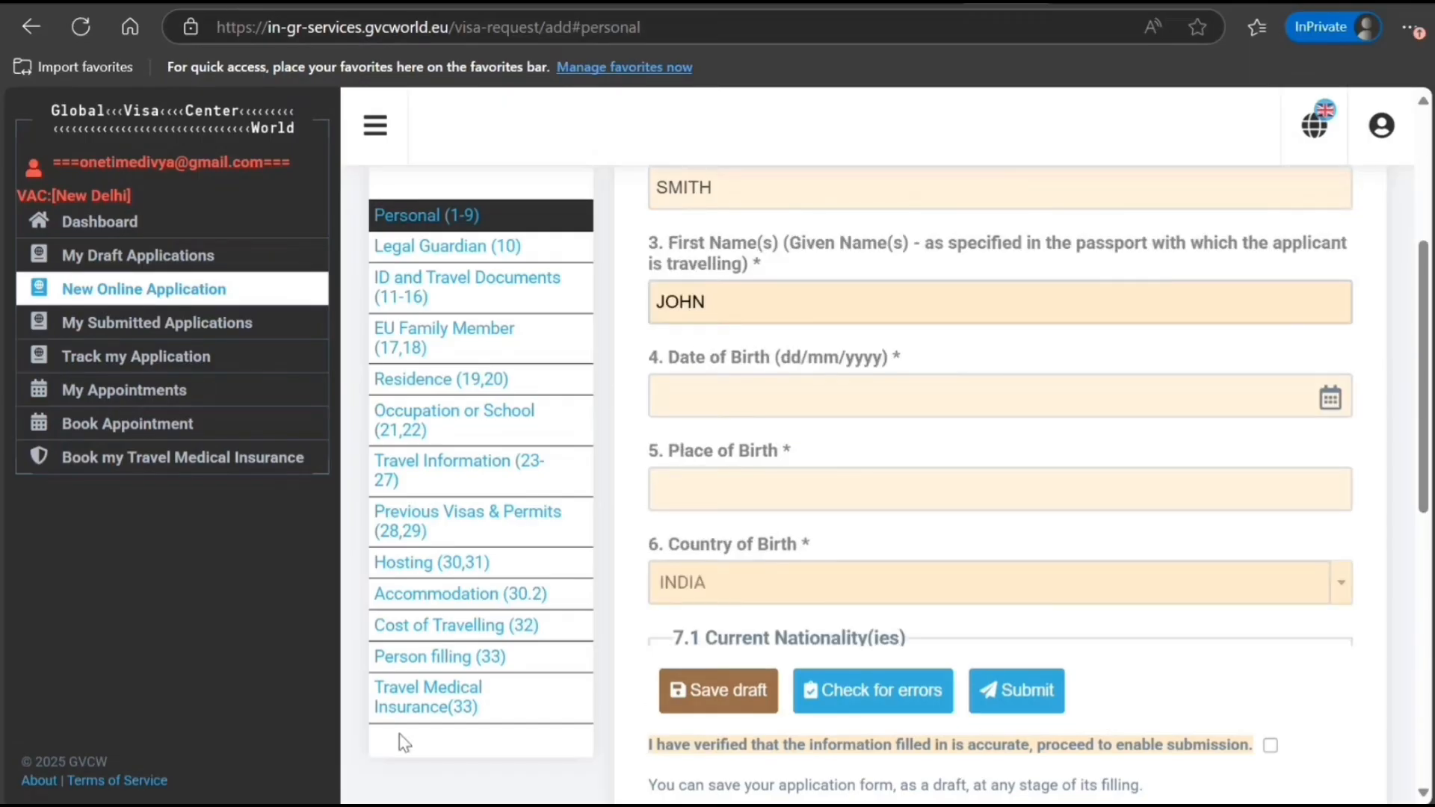
left_click(799, 399)
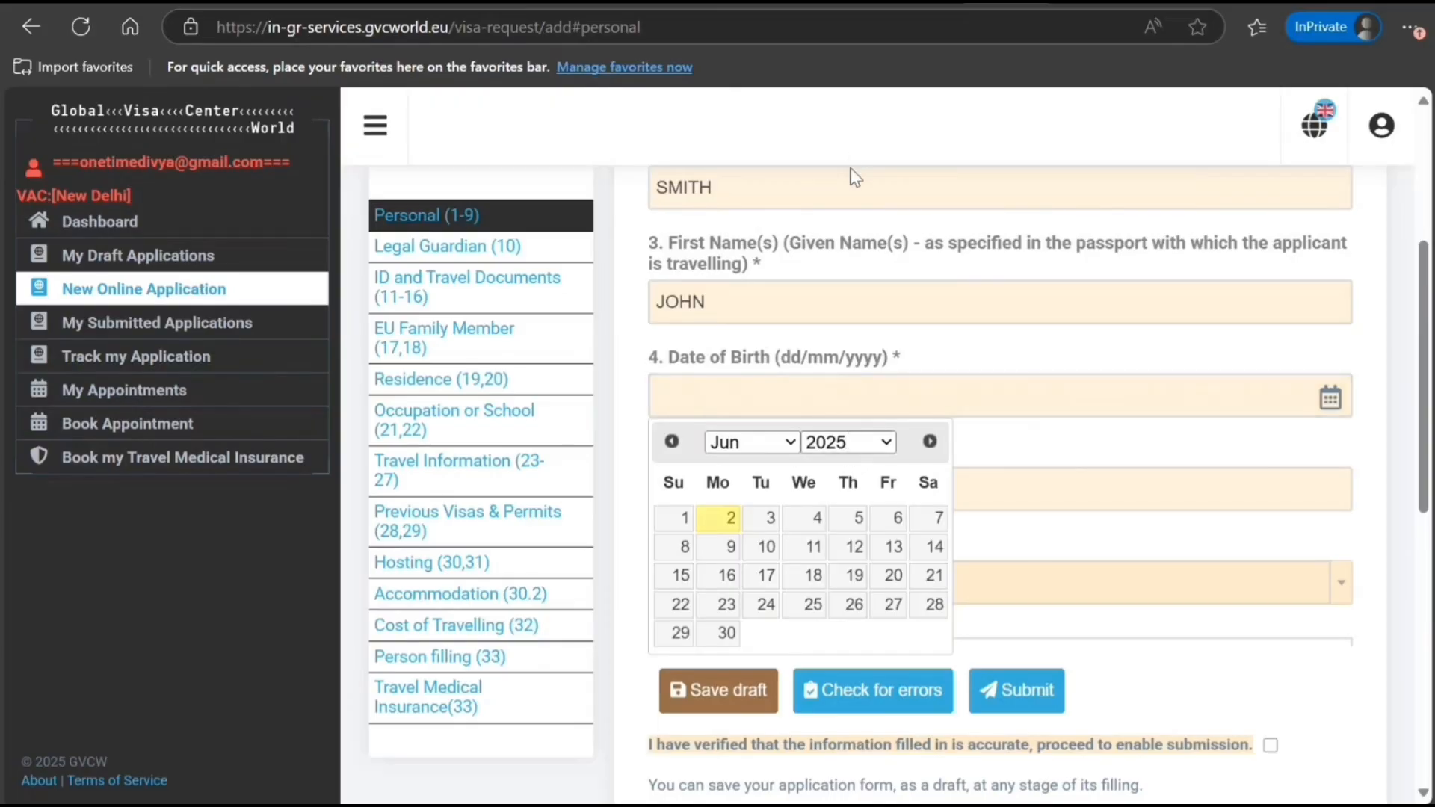
left_click(838, 231)
left_click(849, 526)
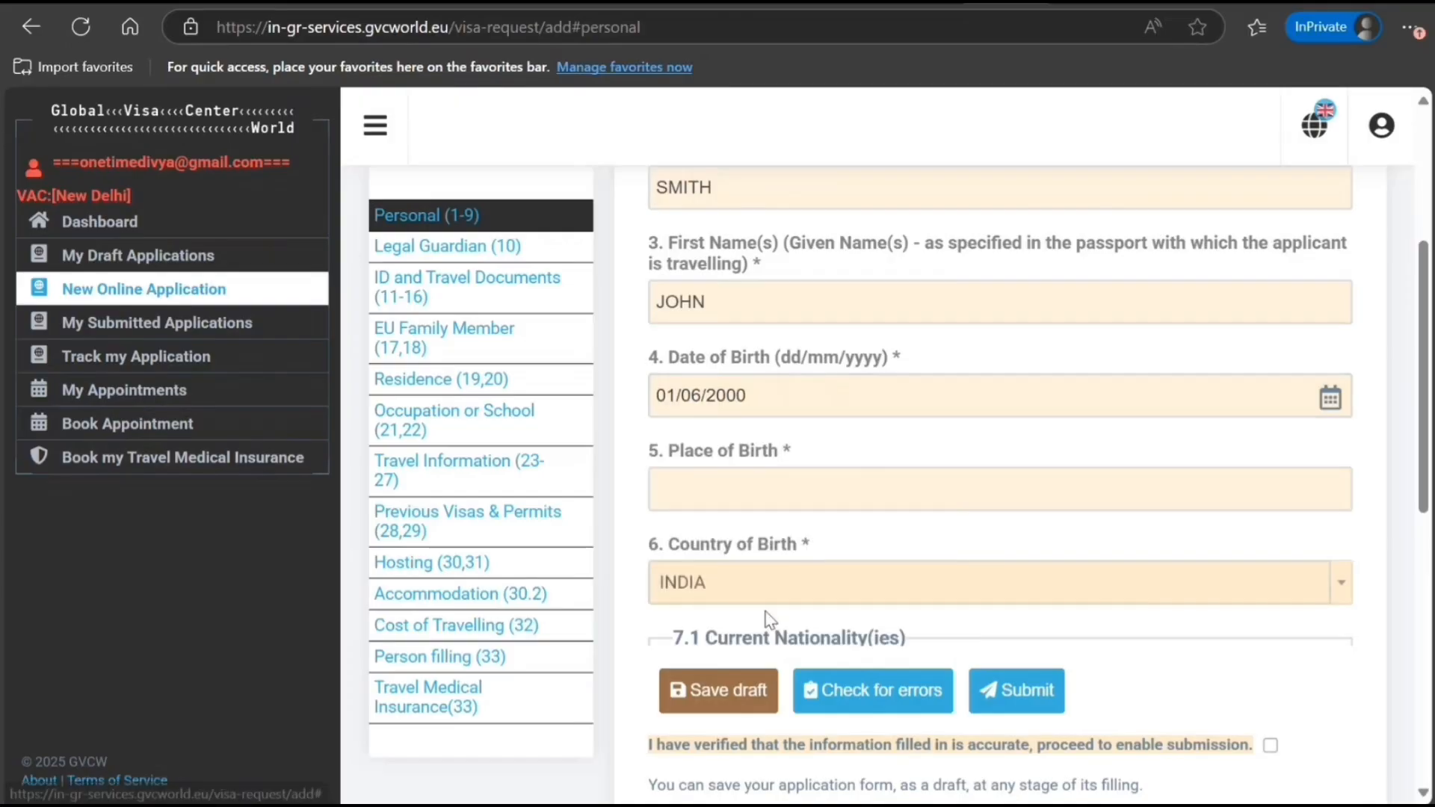
left_click(797, 472)
type("NEW DE")
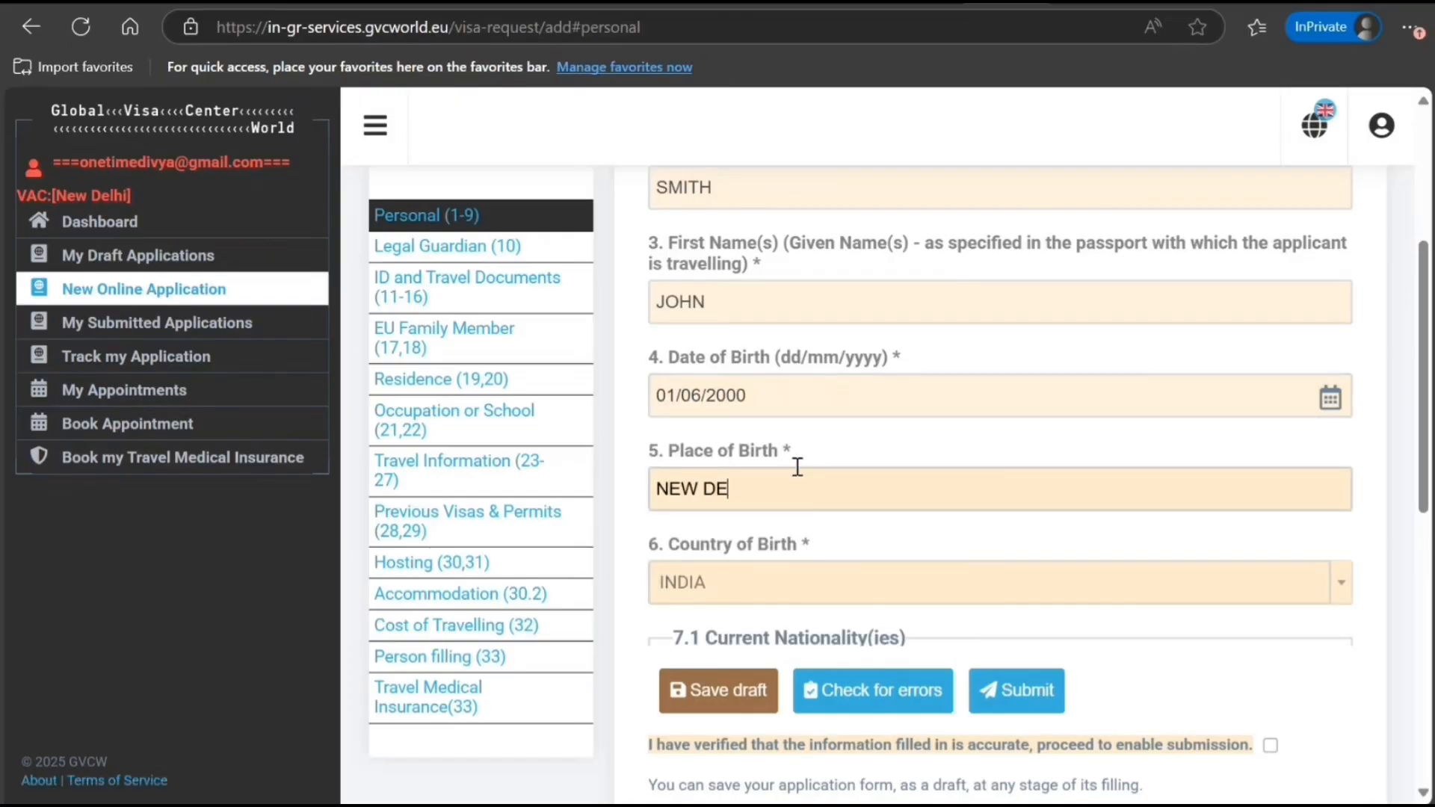
type("LHI")
Choose MALE as gender and SINGLE as civil status, then review the personal section
scroll(795, 468, "down", 3)
scroll(778, 522, "down", 2)
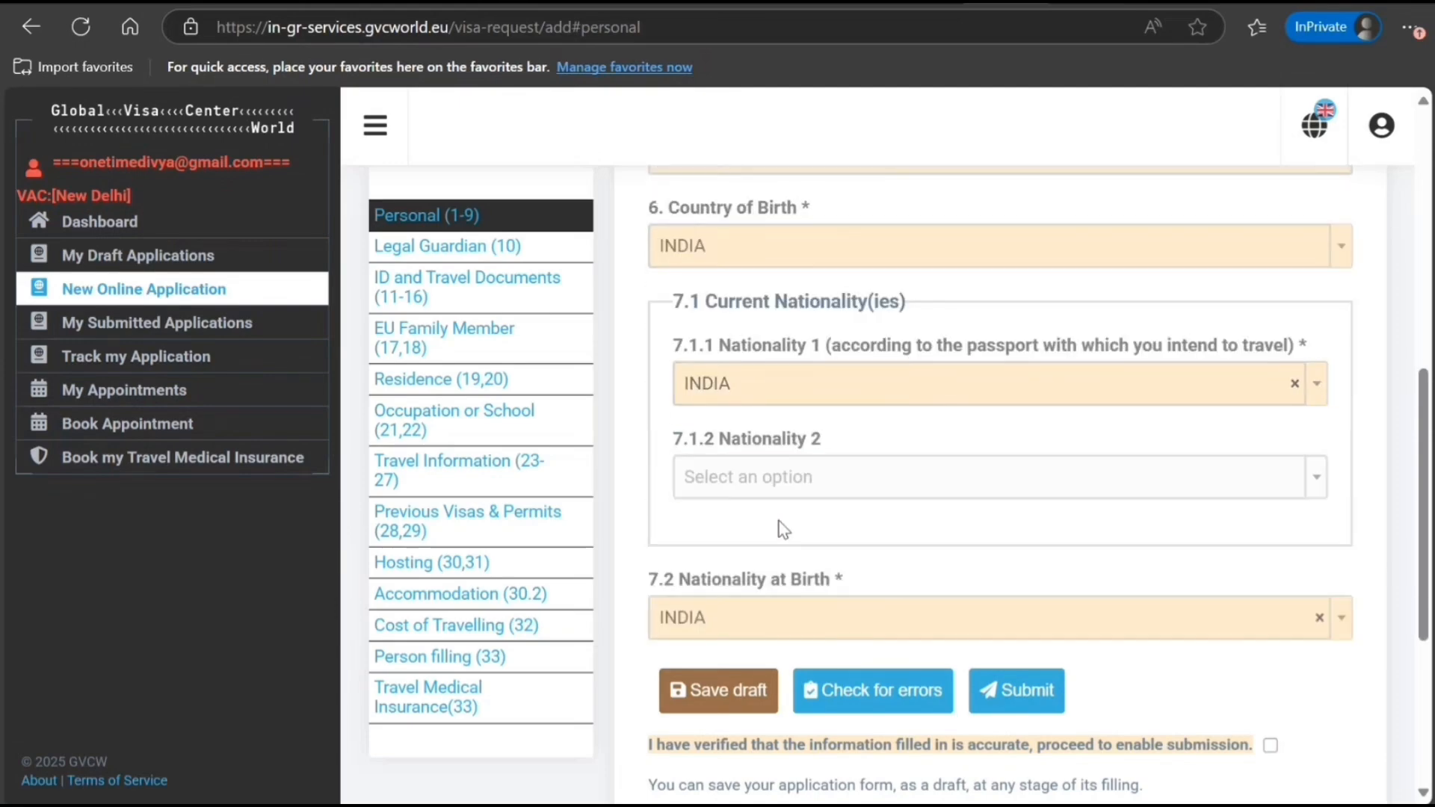
scroll(778, 529, "down", 3)
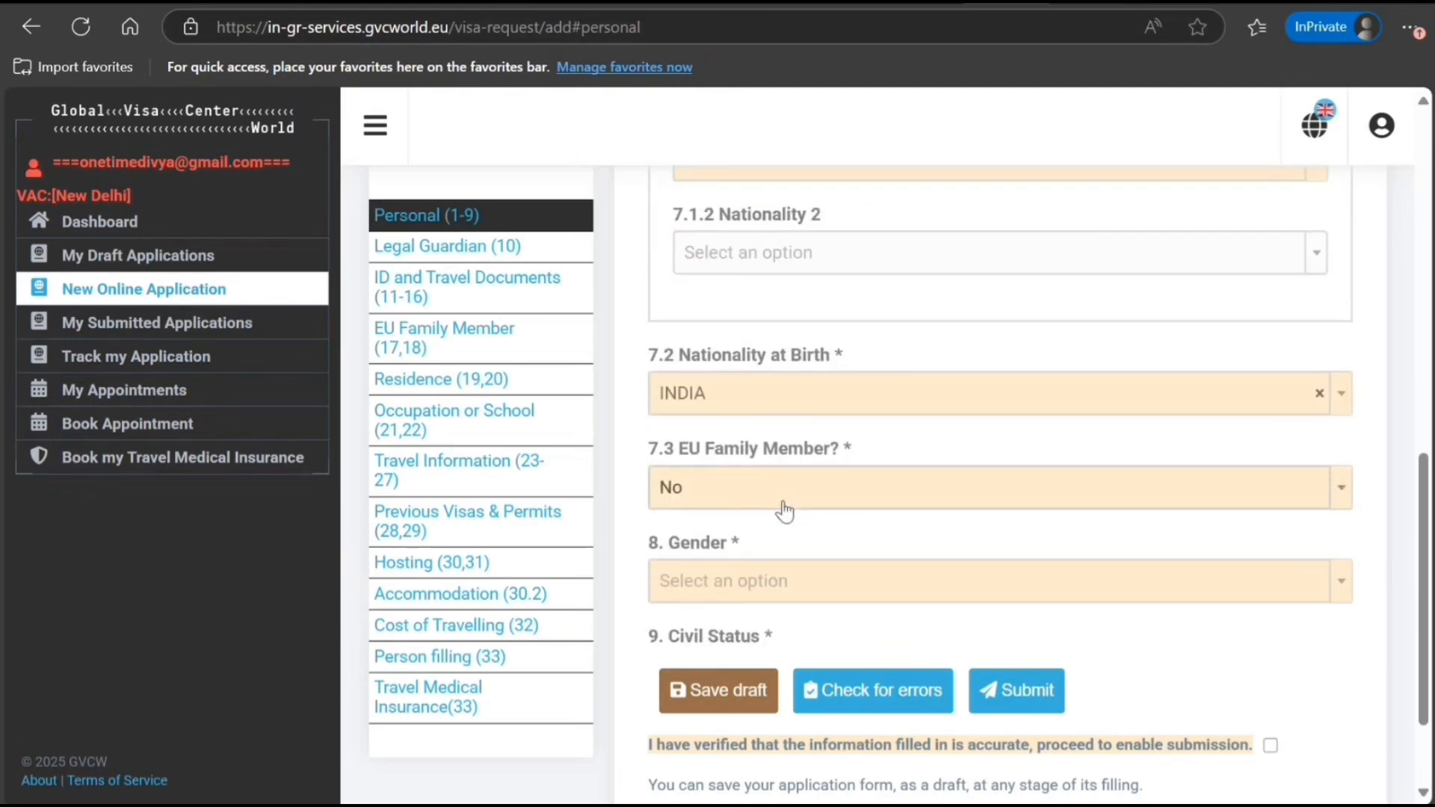
scroll(778, 506, "down", 2)
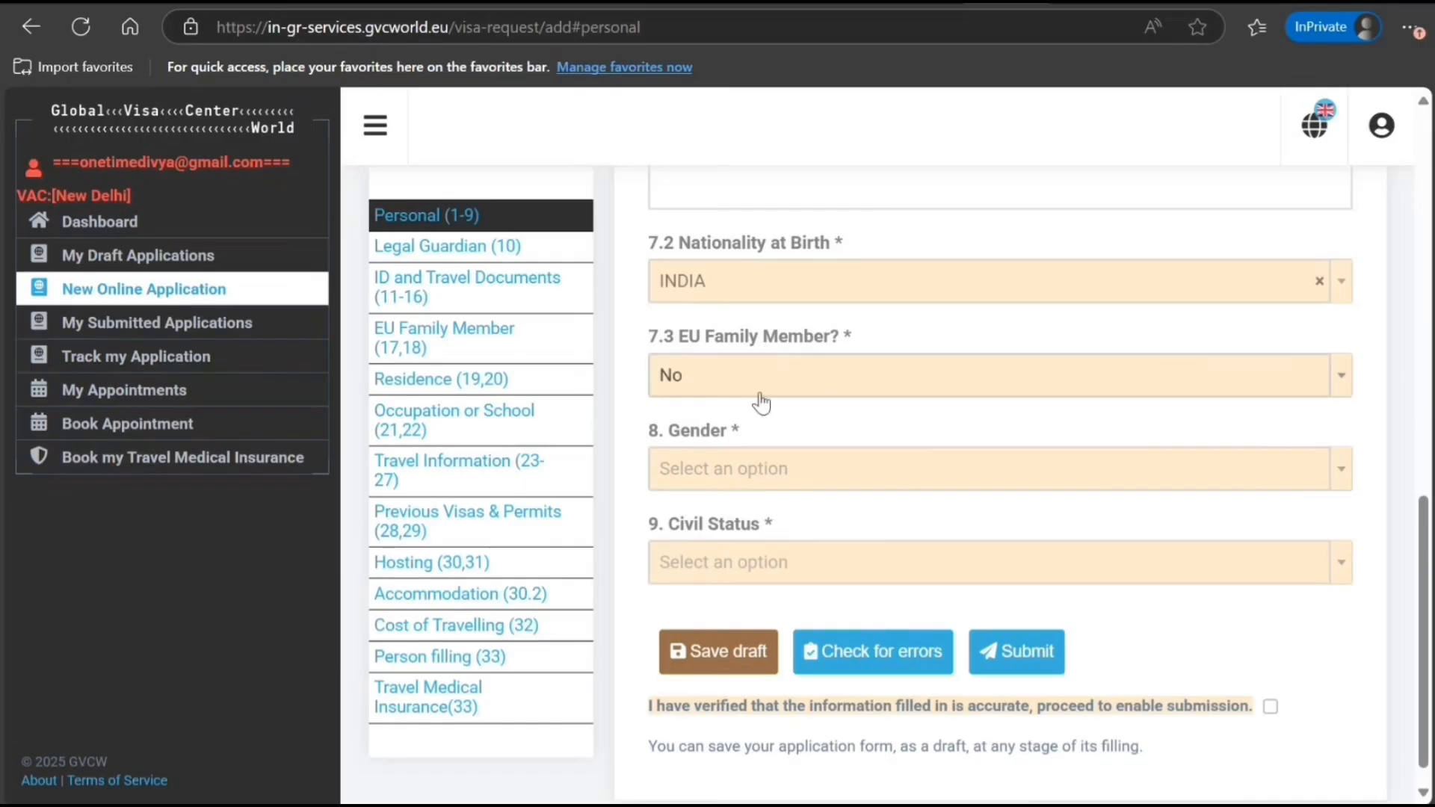
scroll(730, 415, "down", 1)
left_click(801, 442)
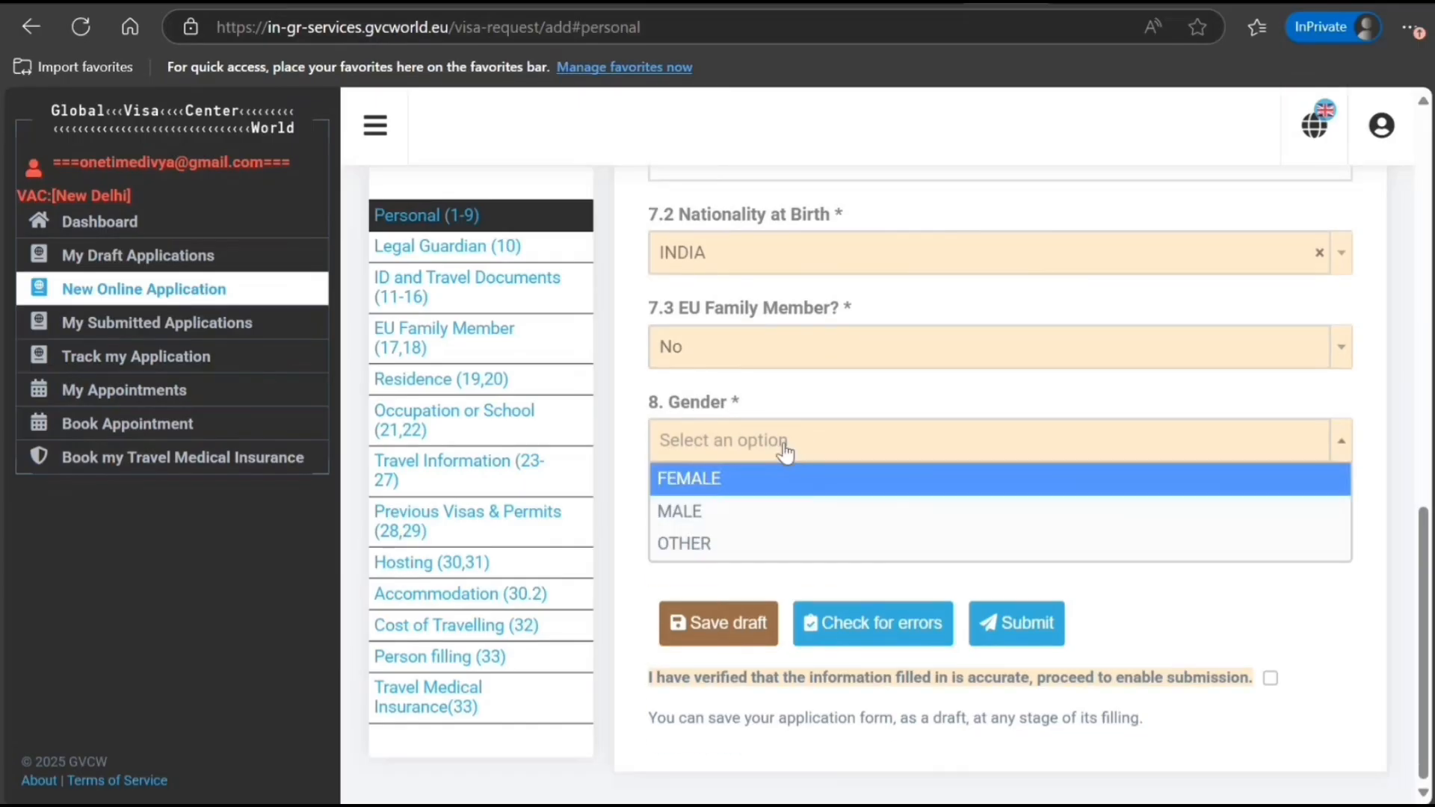
left_click(736, 510)
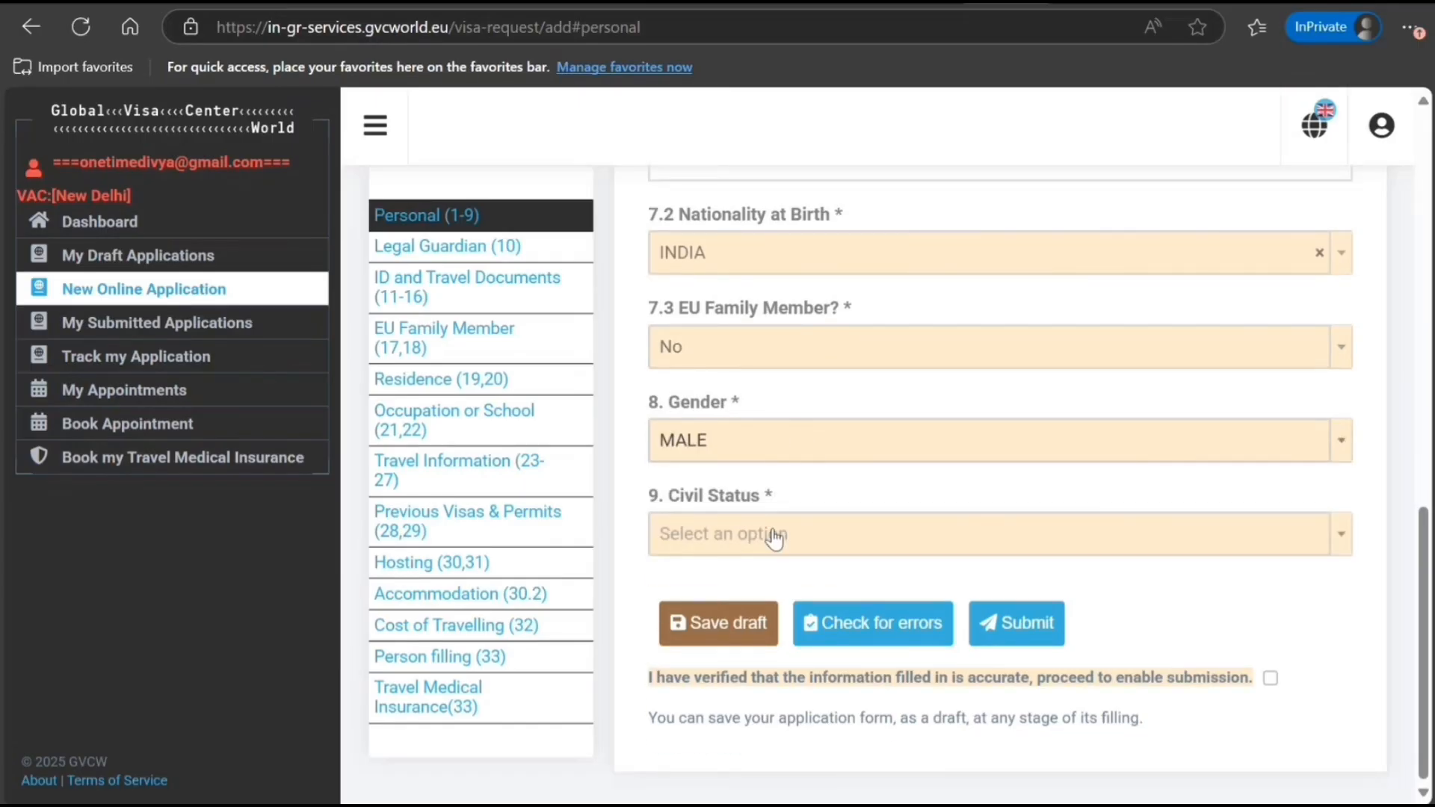
left_click(774, 535)
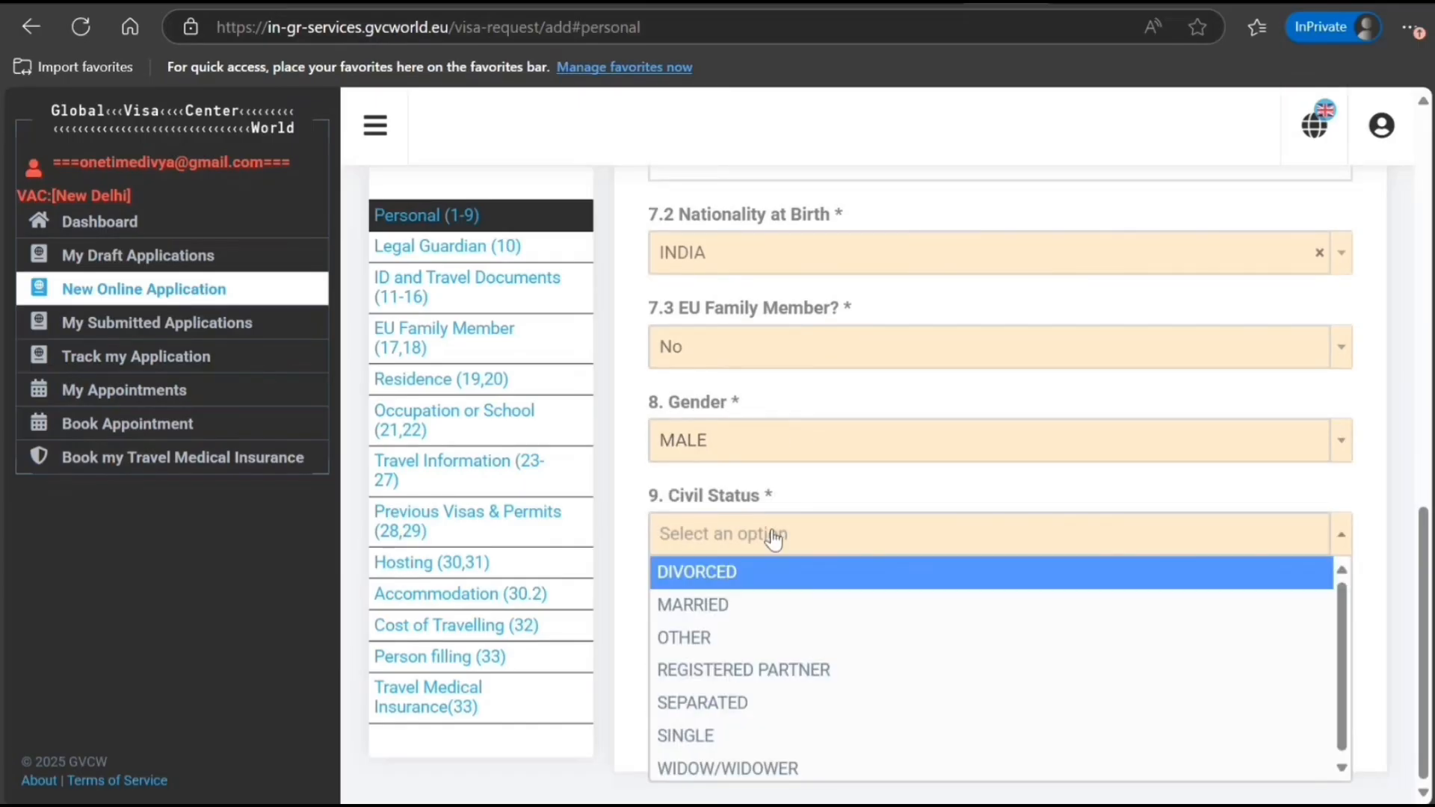
left_click(719, 736)
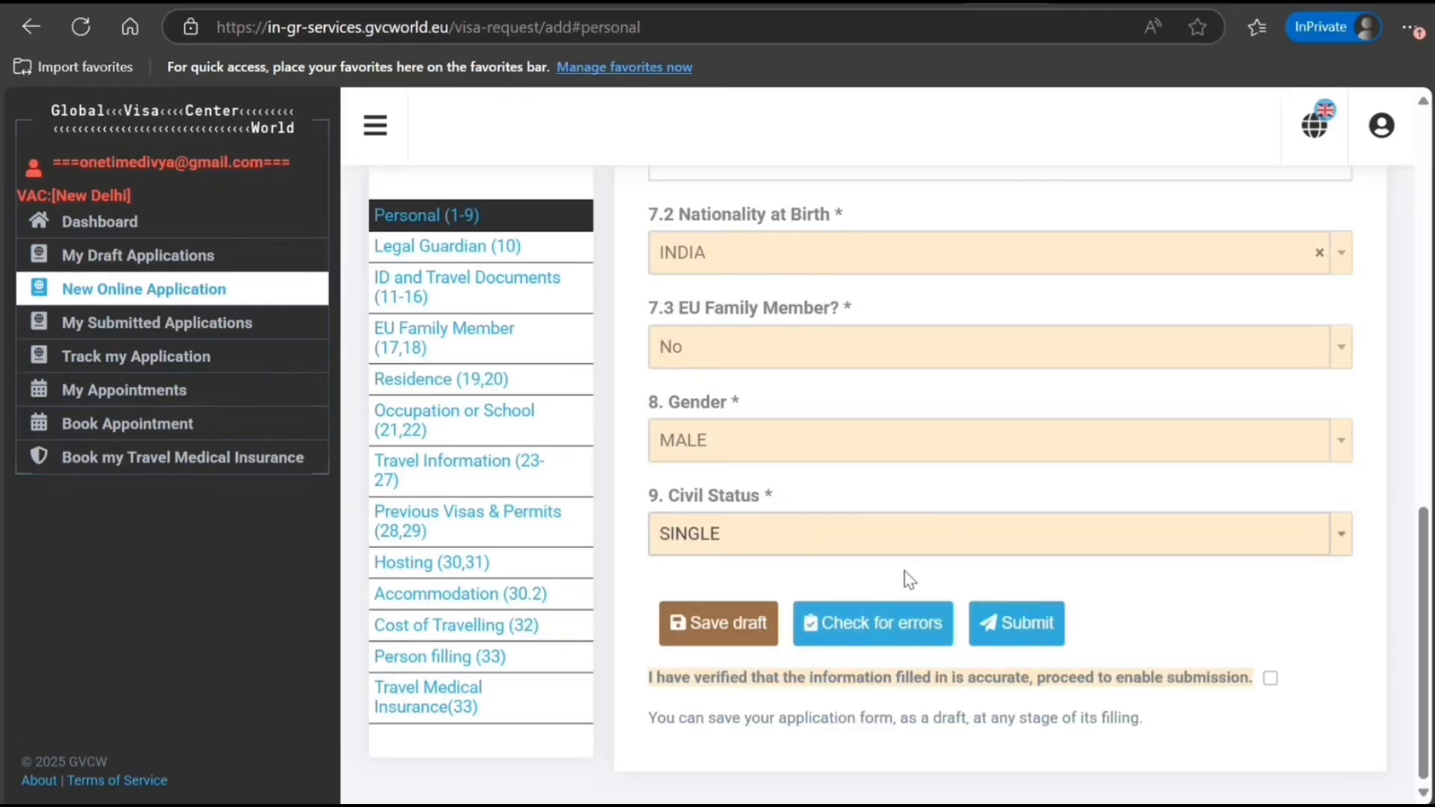
scroll(901, 576, "up", 10)
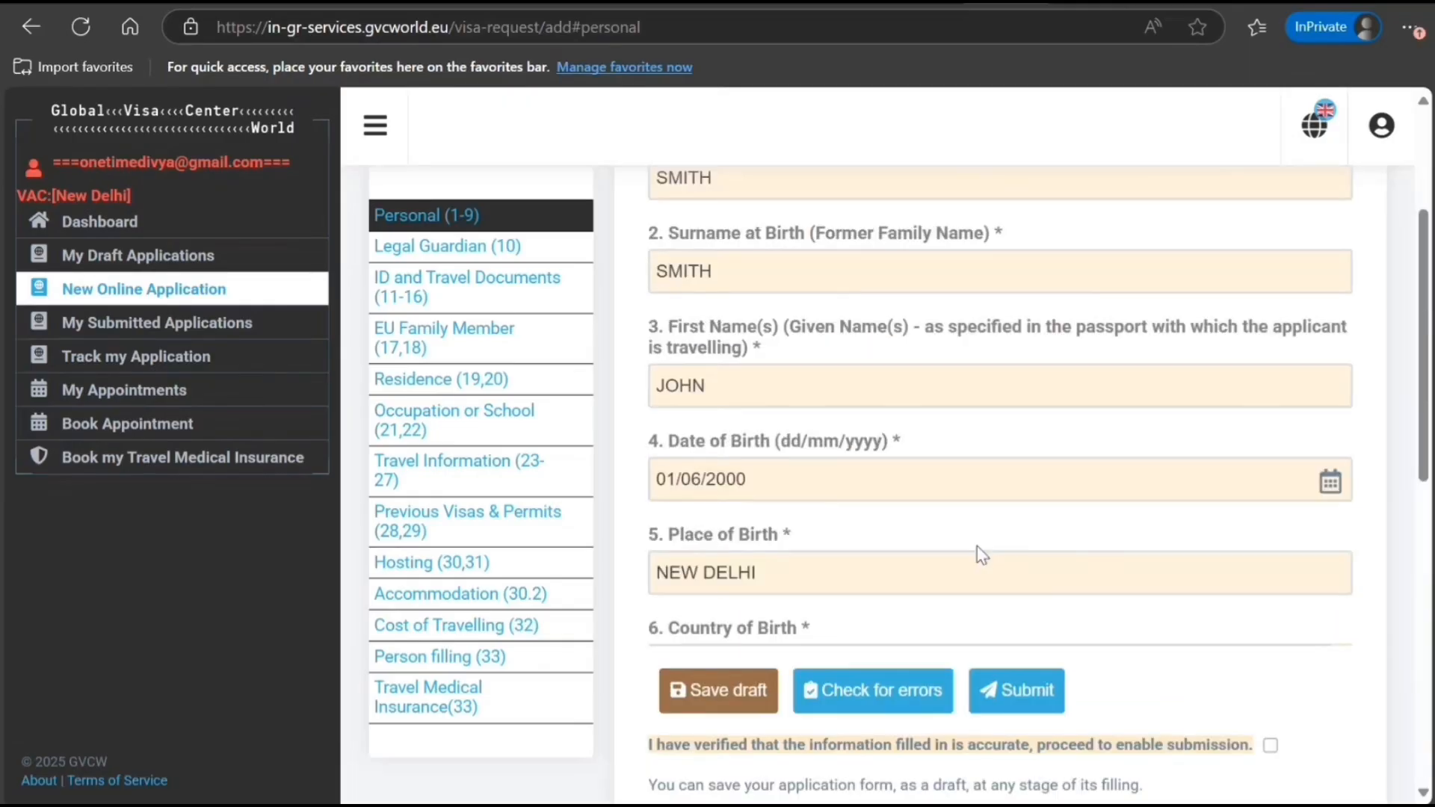
scroll(897, 603, "up", 3)
scroll(1211, 563, "down", 10)
scroll(1211, 562, "down", 3)
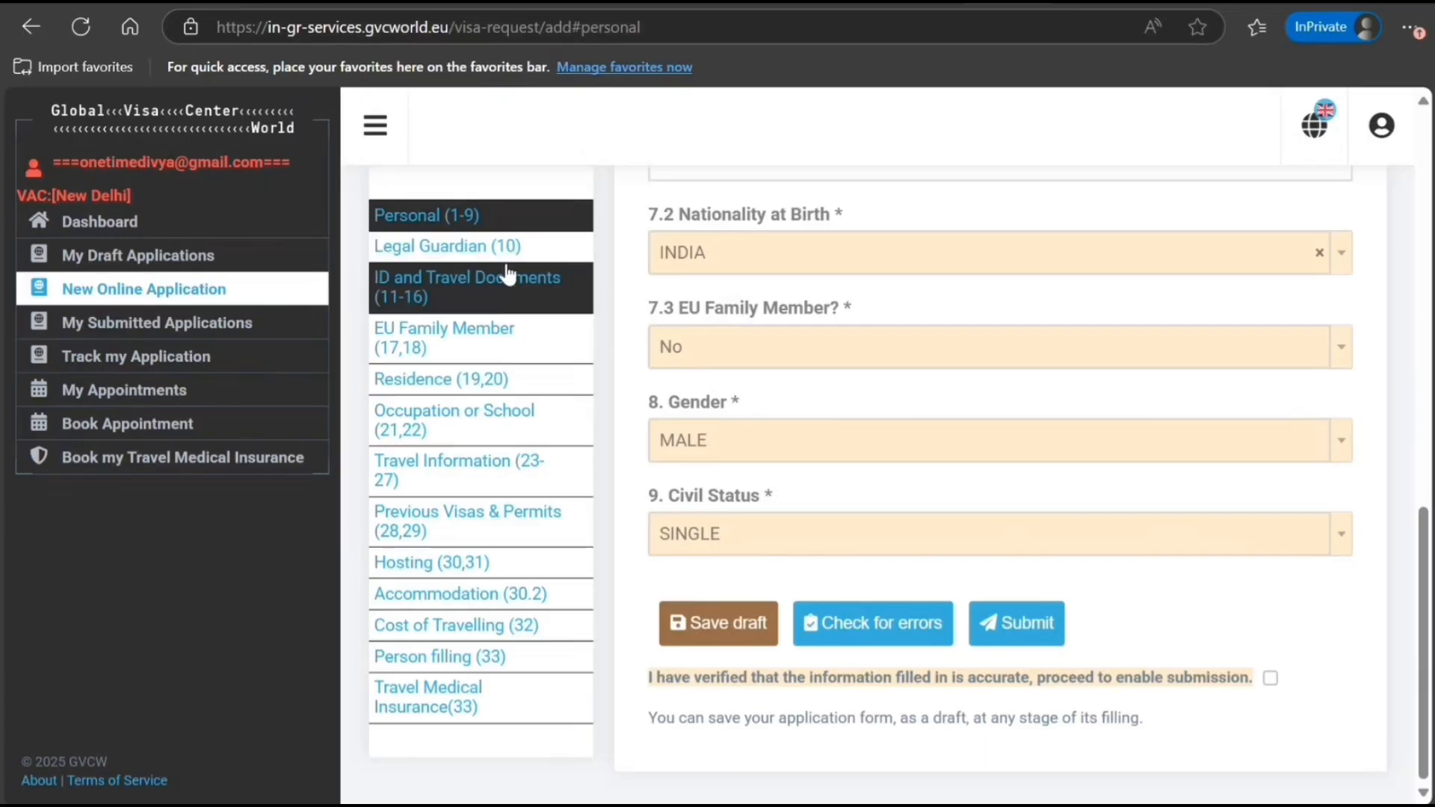
In ID and Travel Documents, enter the passport number in both Number fields
left_click(492, 249)
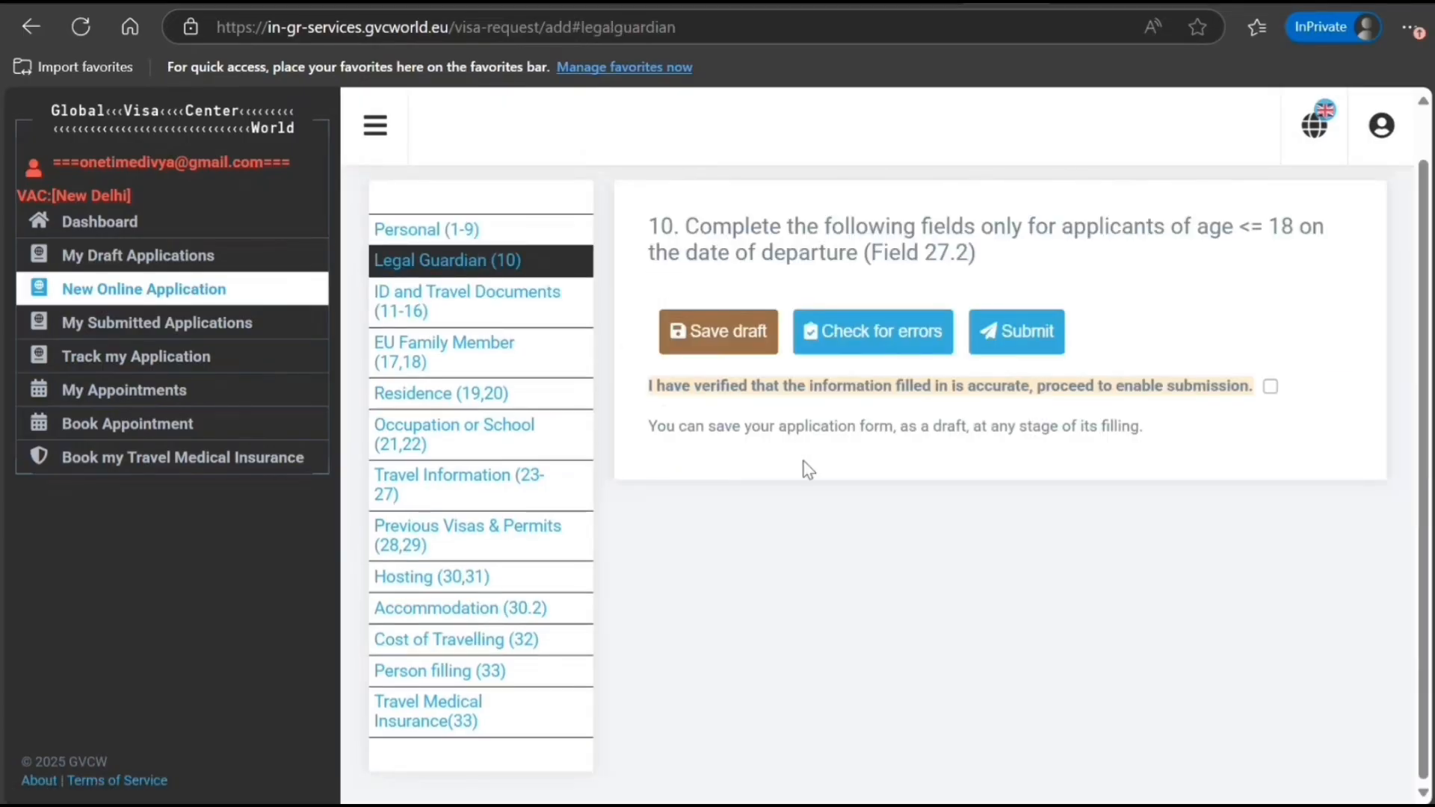
scroll(800, 455, "up", 2)
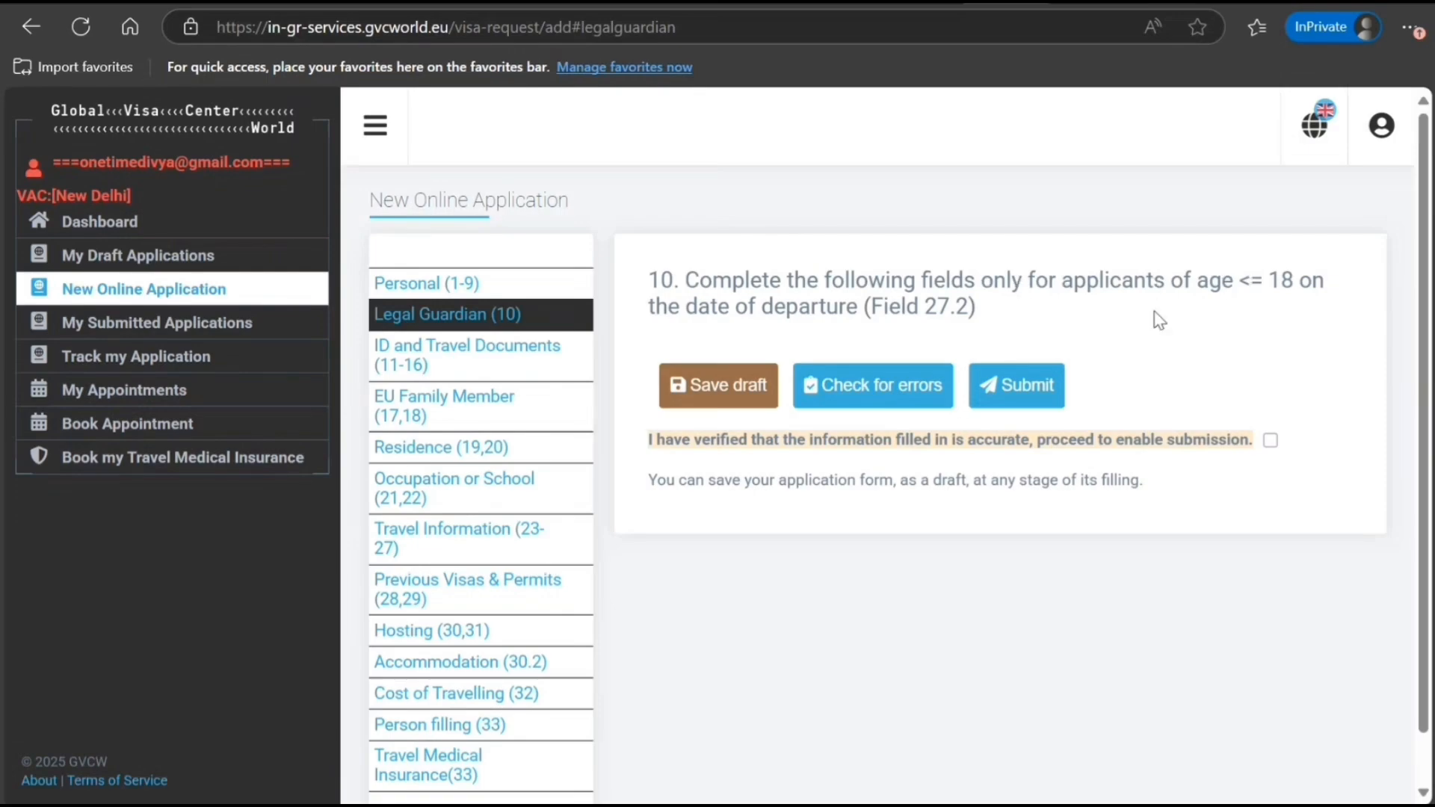
left_click(479, 374)
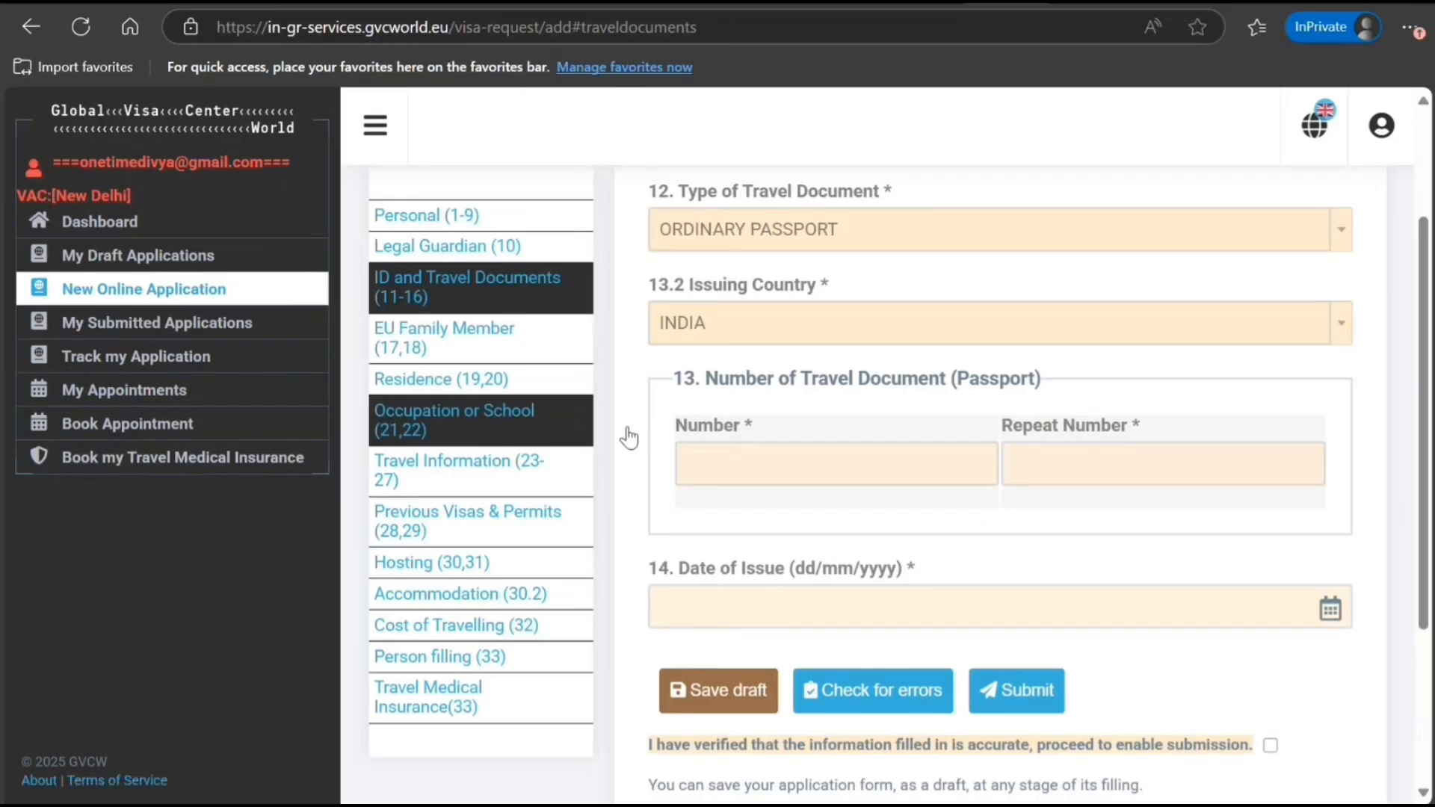
left_click(838, 472)
type("K9090909")
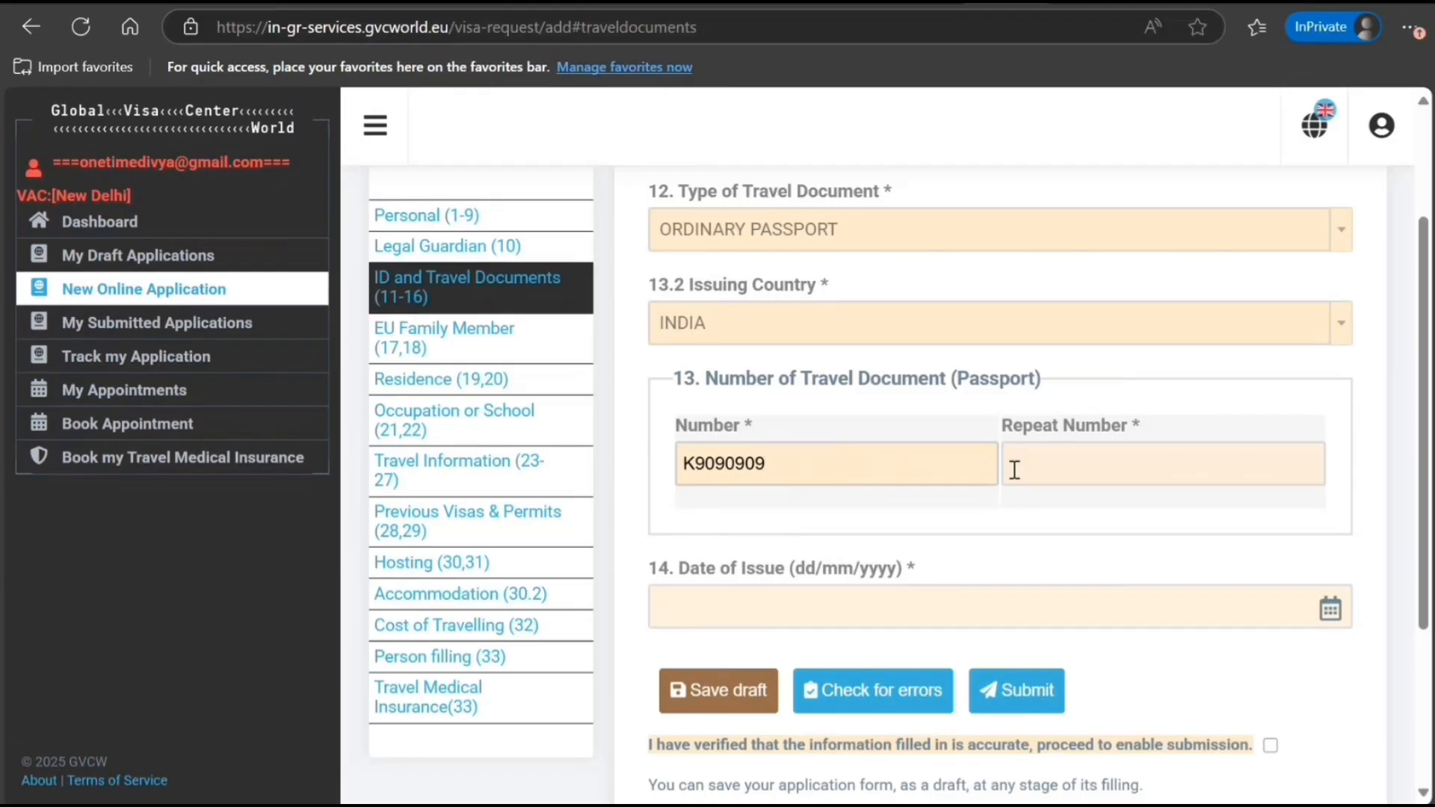
left_click(1082, 466)
type("K")
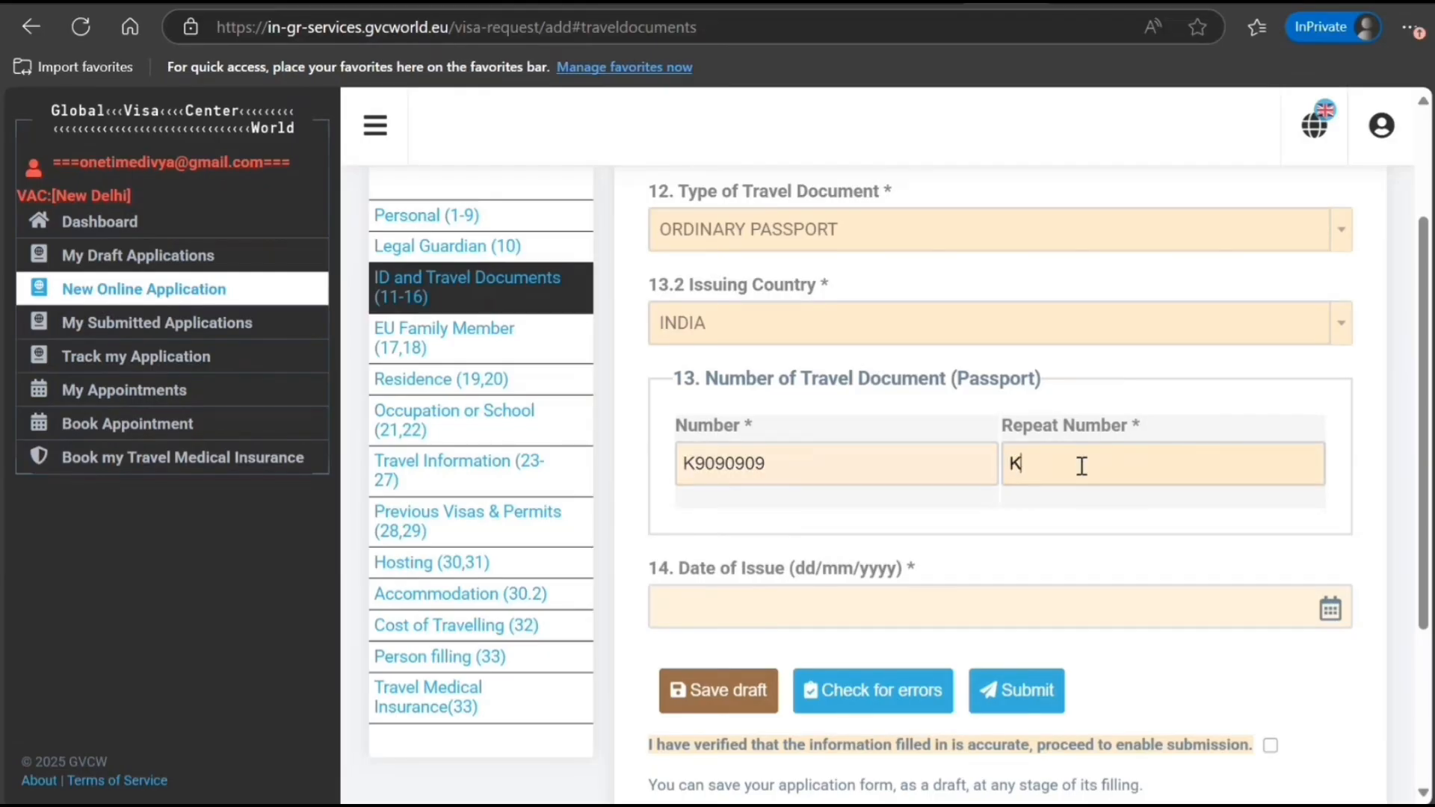
type("9090909")
Set the passport issue date to 01/06/2025 and expiry to 01/06/2035, then open EU Family Member
scroll(1192, 542, "down", 2)
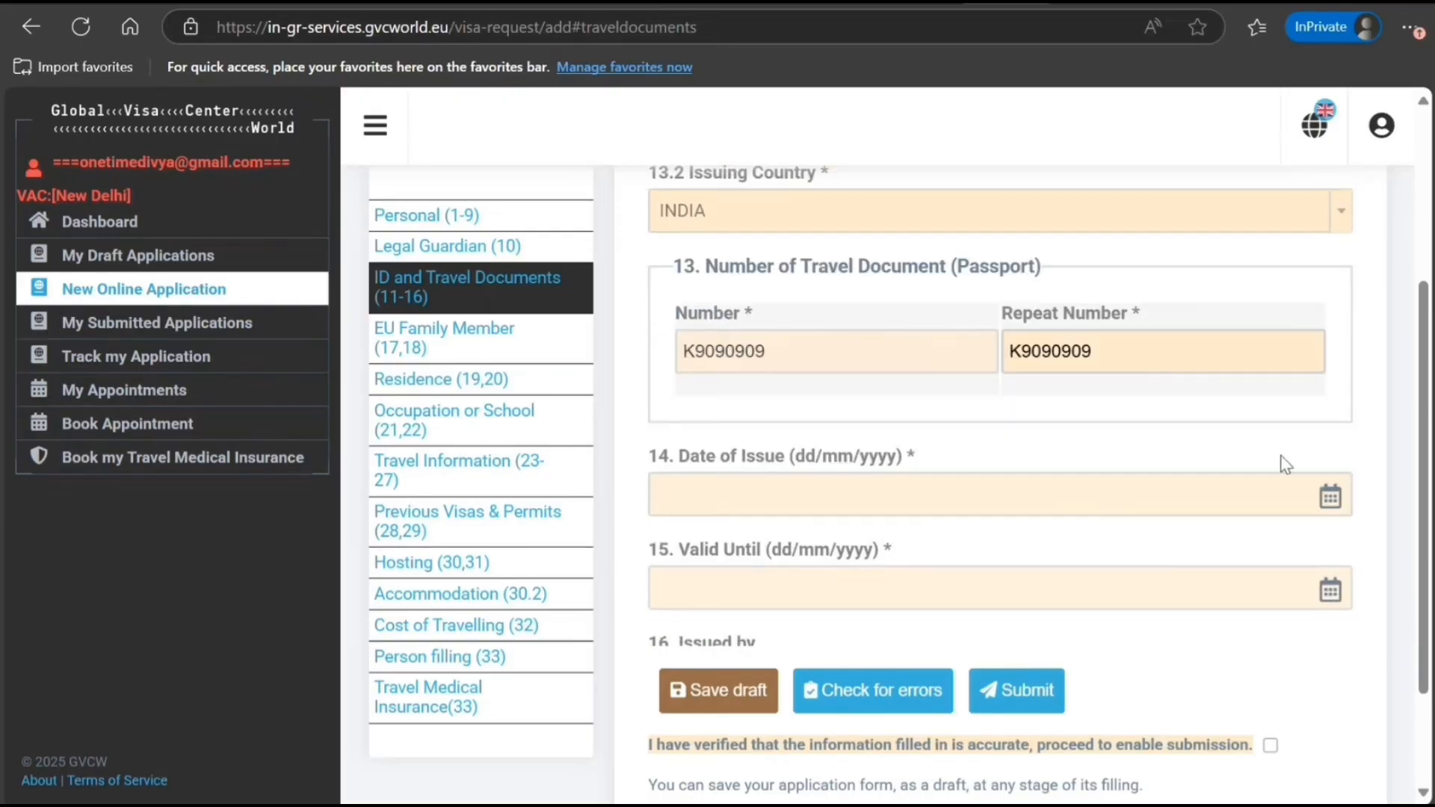
left_click(1263, 511)
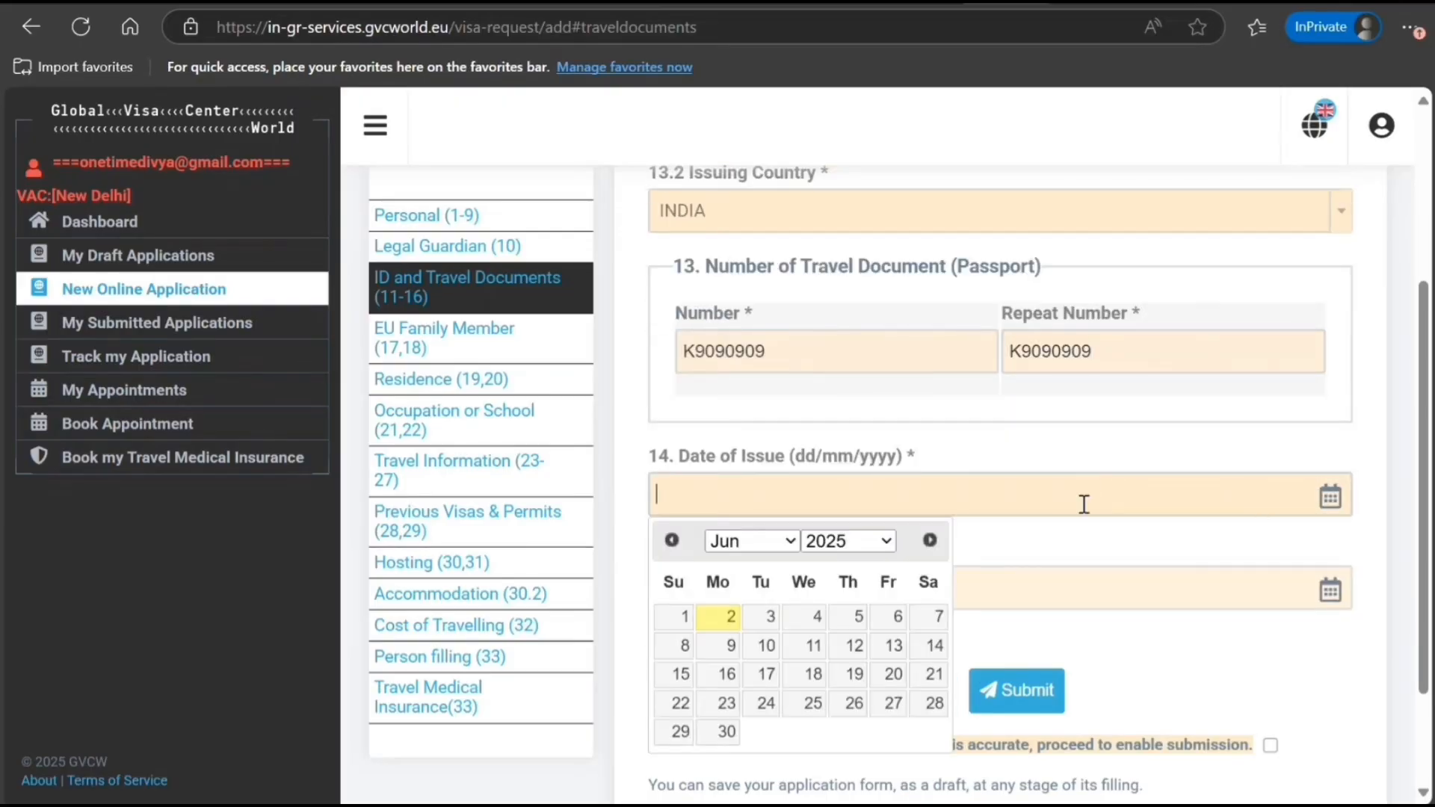
left_click(682, 618)
left_click(852, 589)
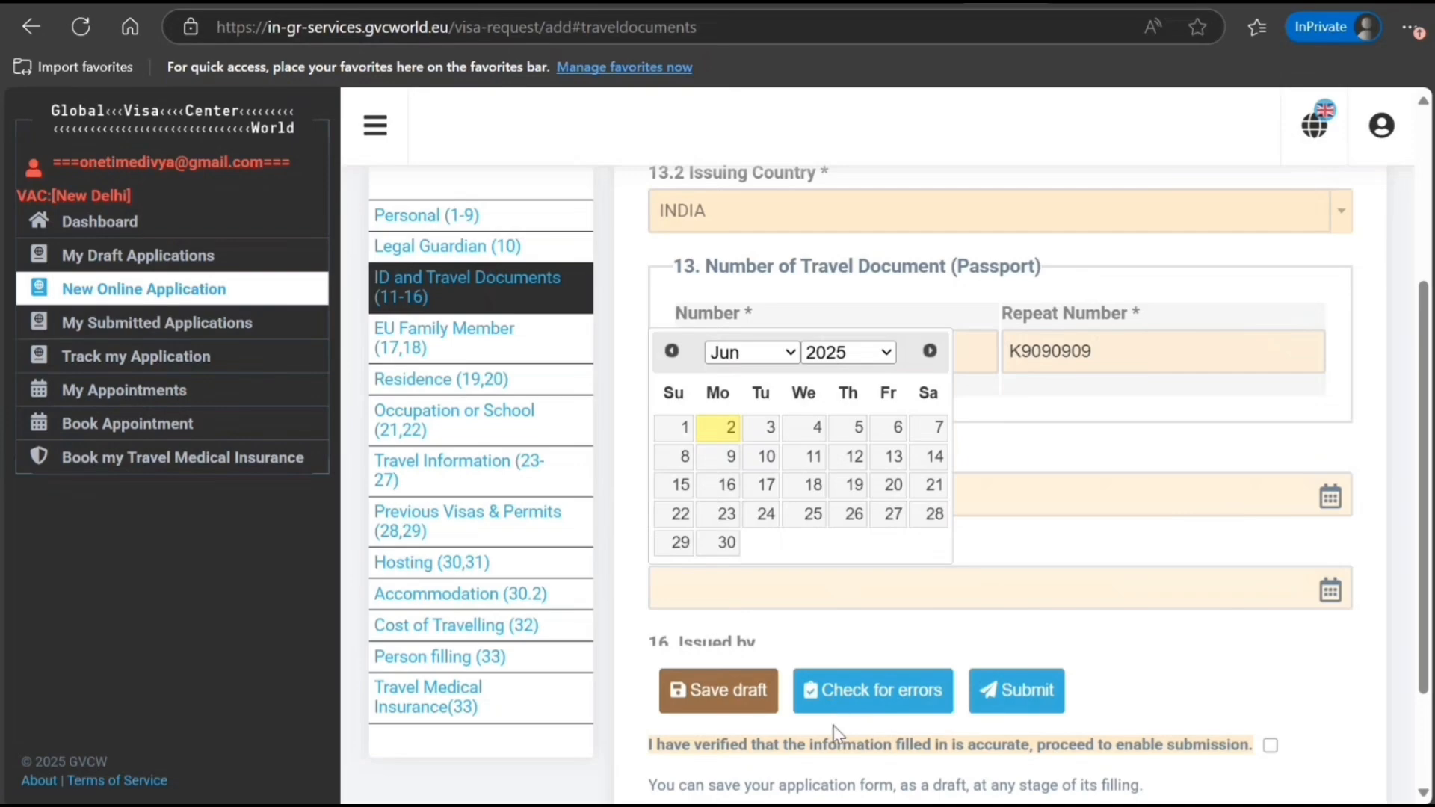
left_click(829, 767)
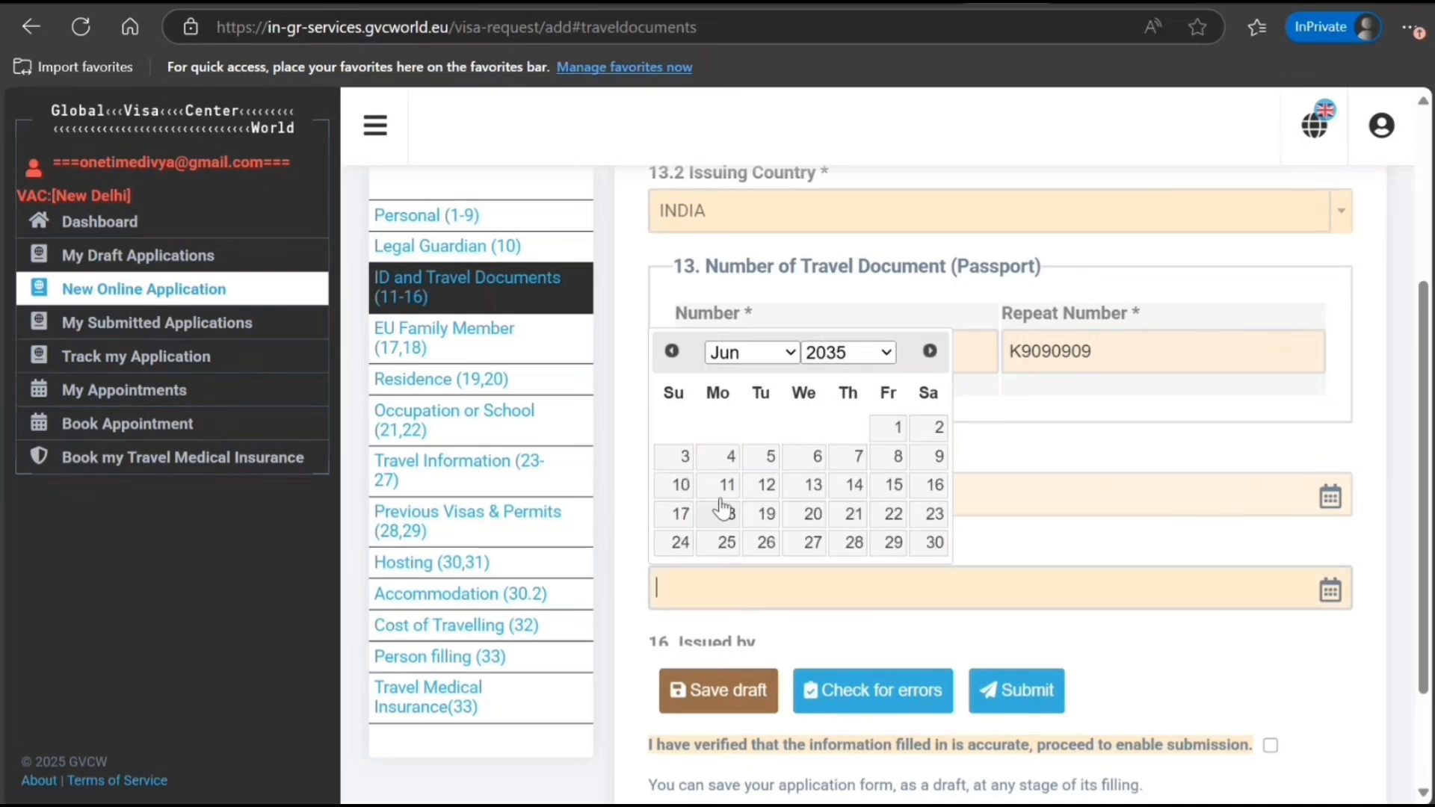
left_click(898, 428)
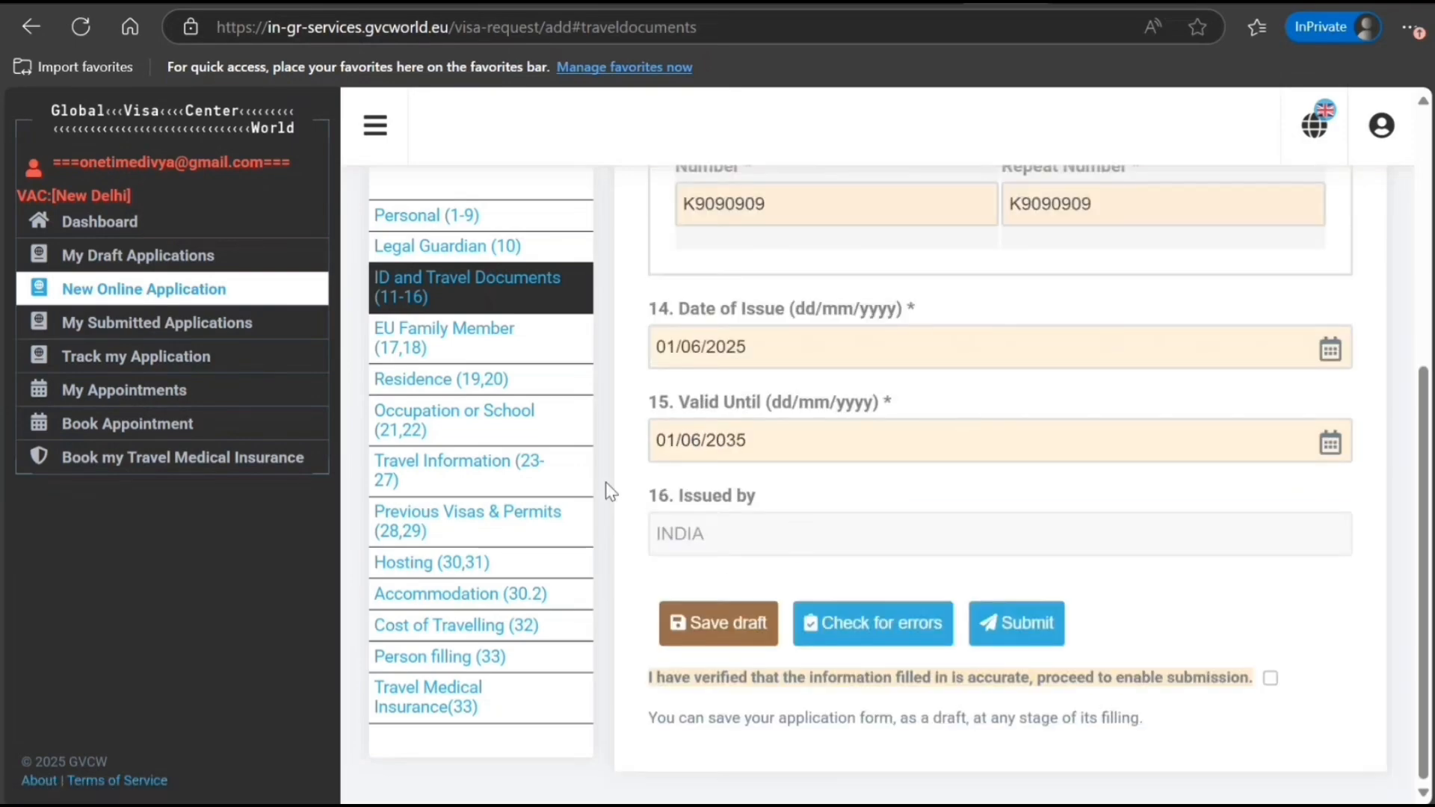
left_click(408, 342)
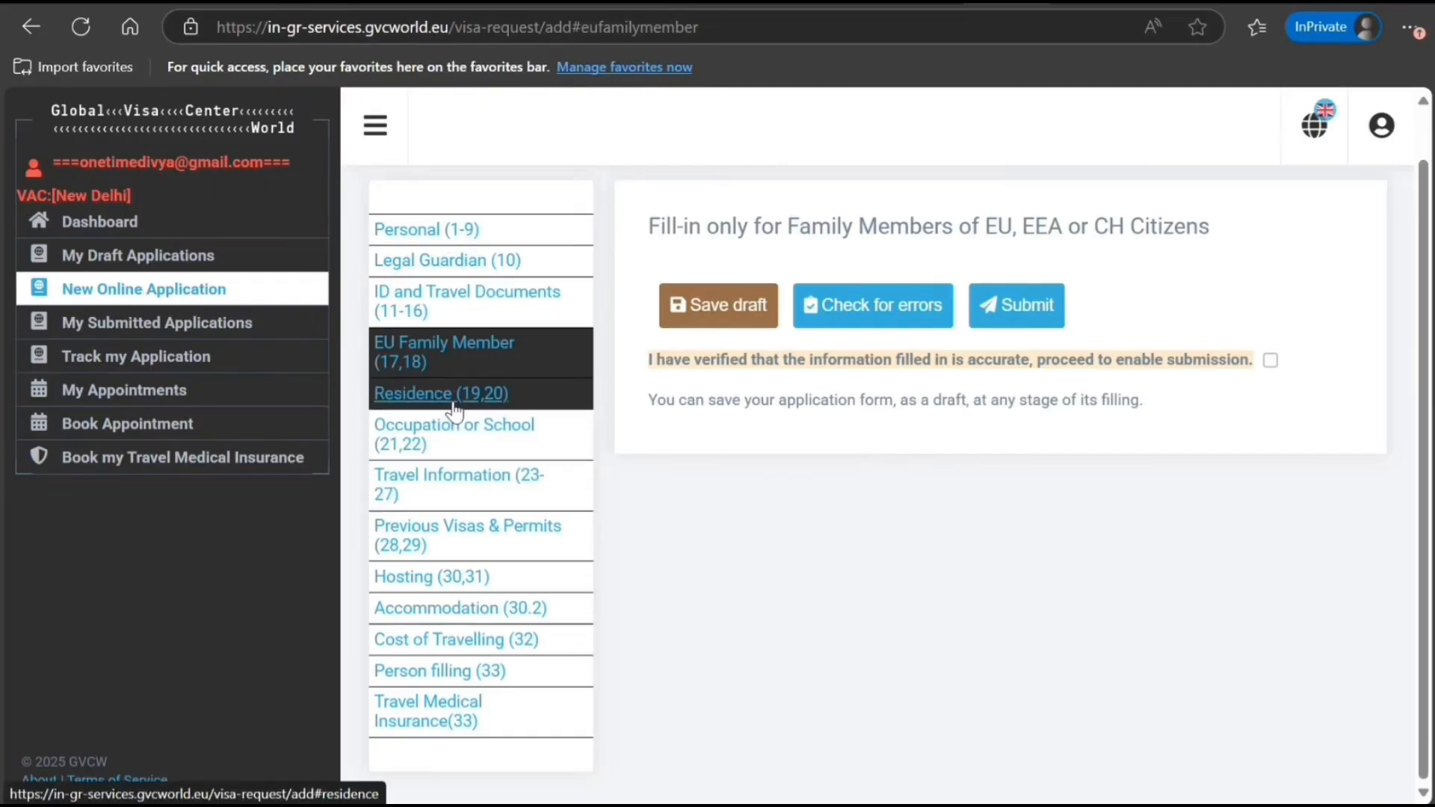
Fill in the residence city NEW DELHI, street address, postal code and mobile number
left_click(419, 393)
scroll(1002, 420, "up", 2)
left_click(871, 418)
type("NEW DELHI")
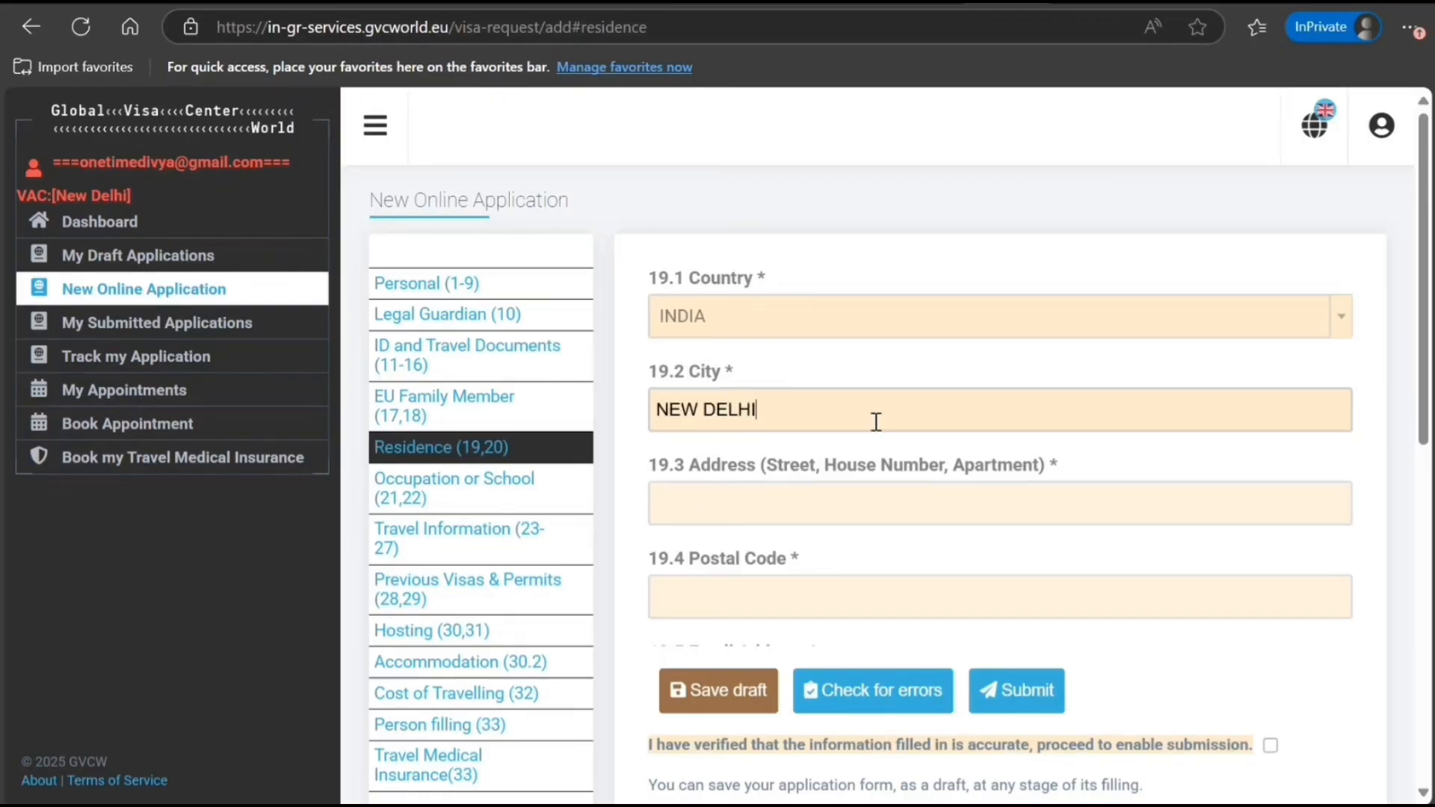
type("7676 UY UY")
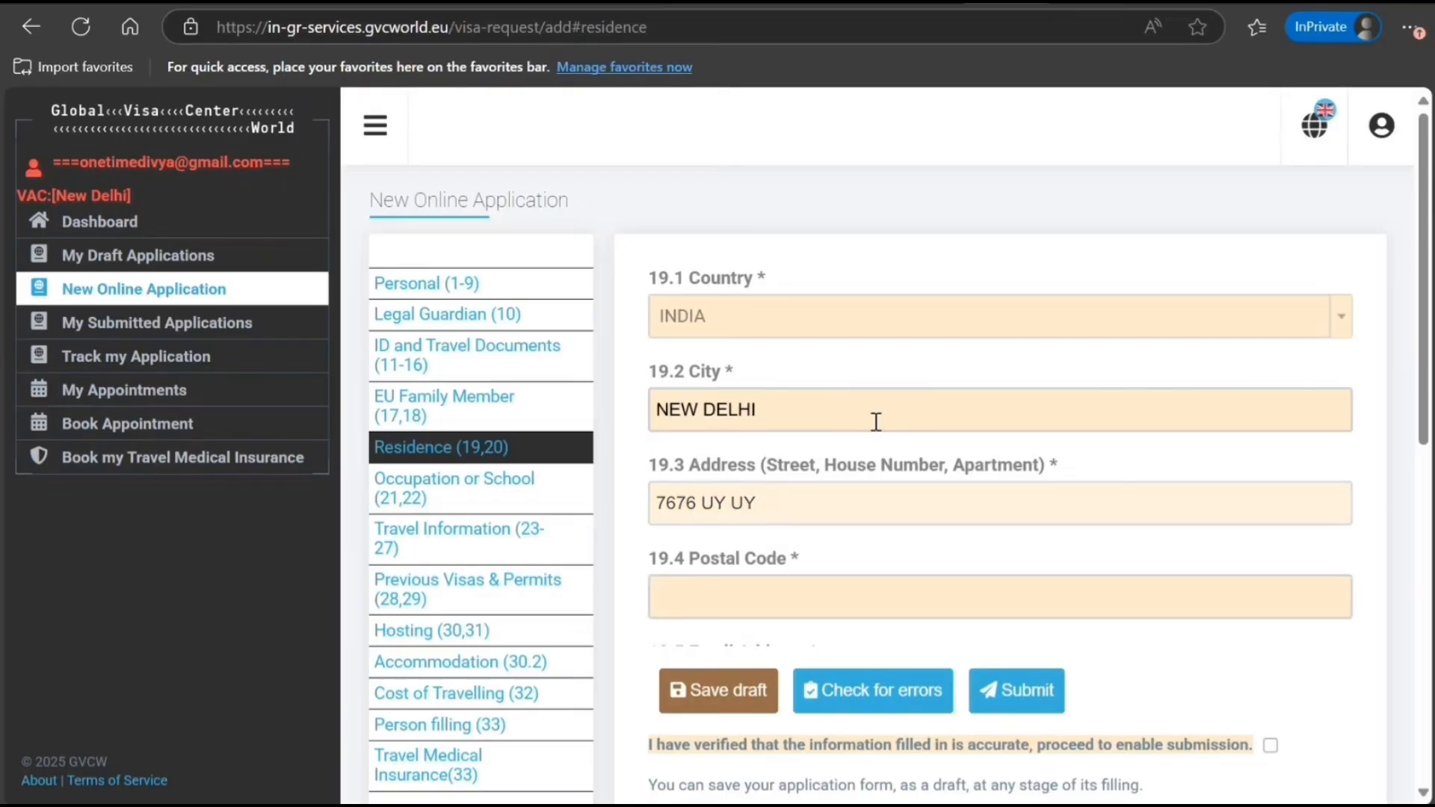
type("900909")
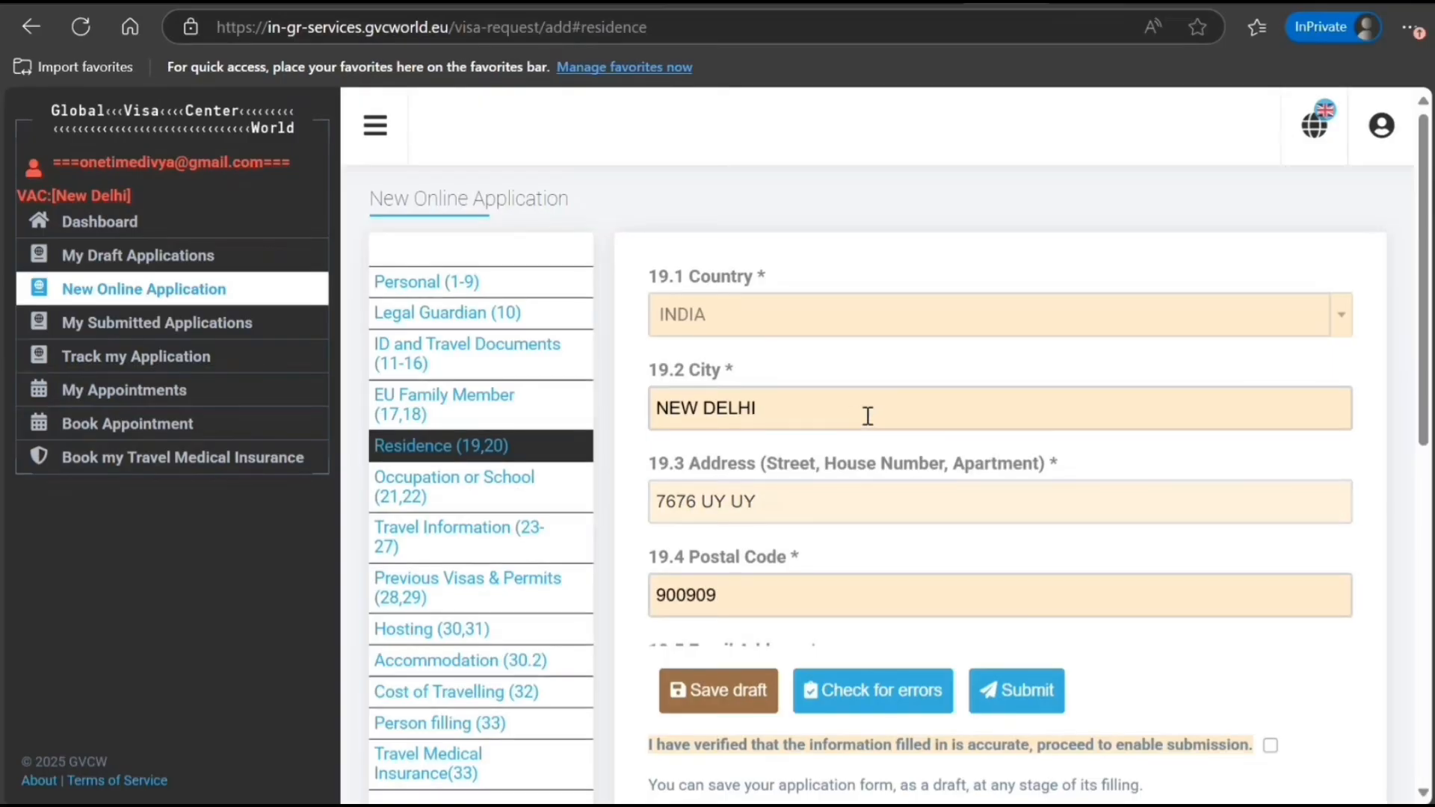
scroll(868, 416, "down", 4)
left_click(972, 543)
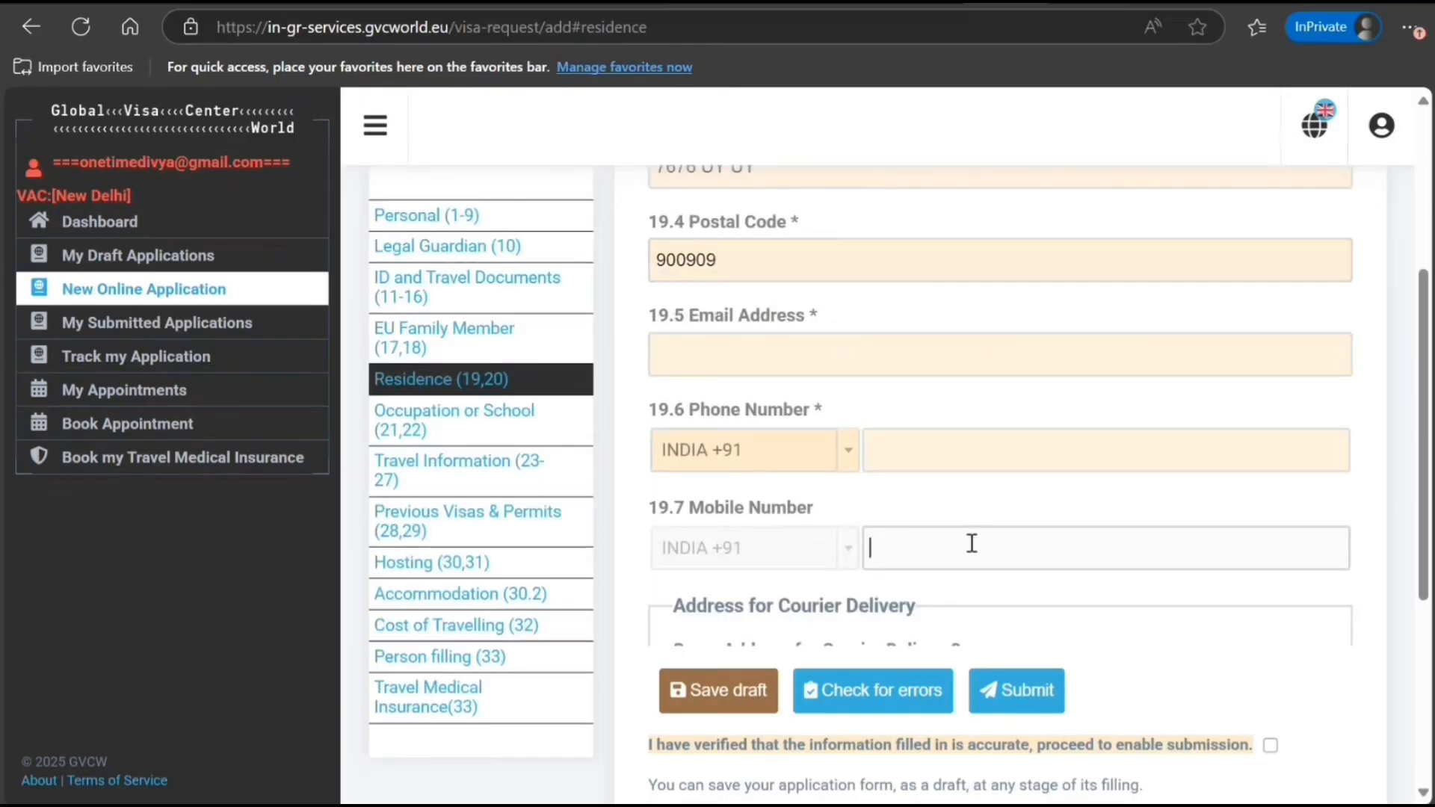
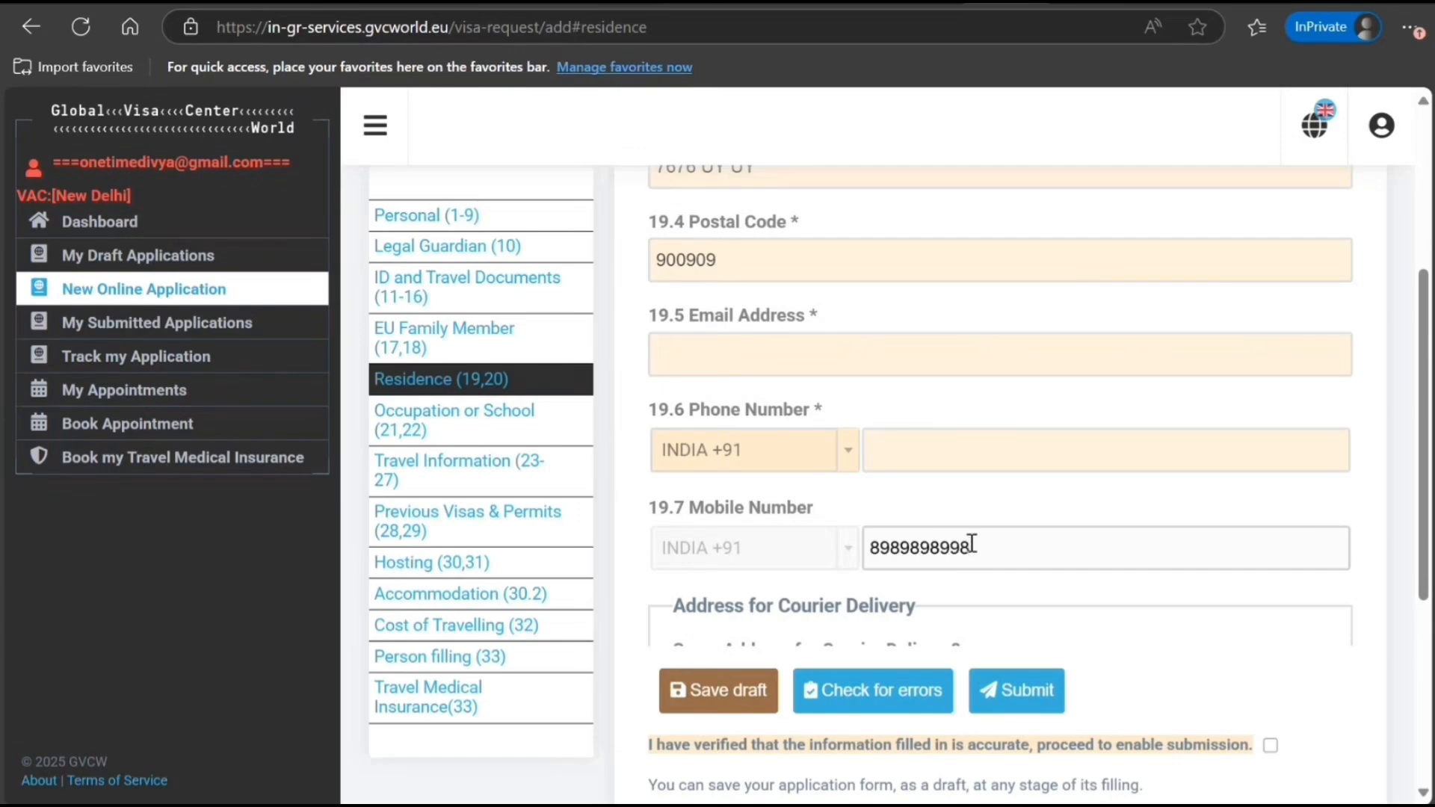
Answer No to question 20.1 Country, then open Occupation or School
scroll(939, 522, "down", 3)
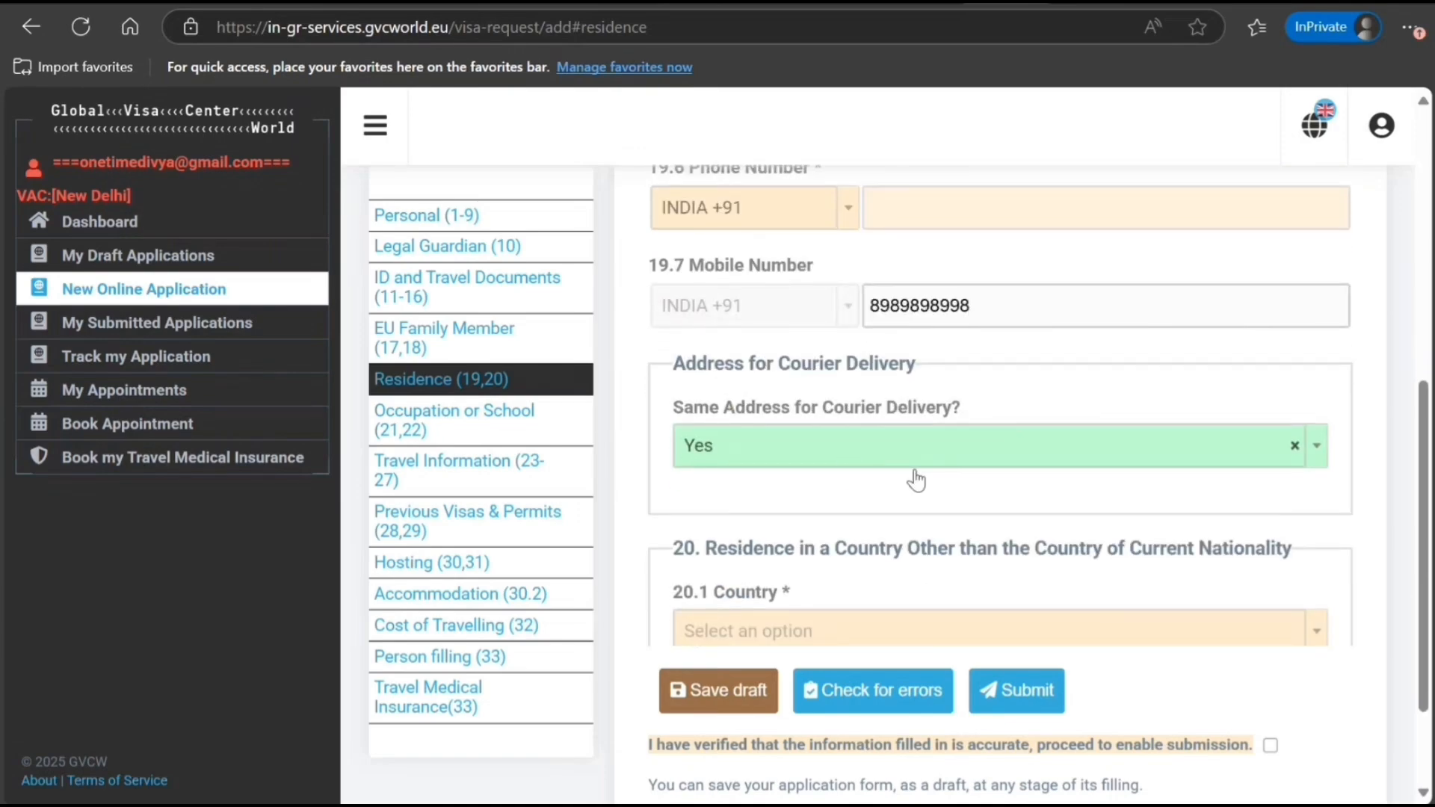
scroll(916, 481, "down", 2)
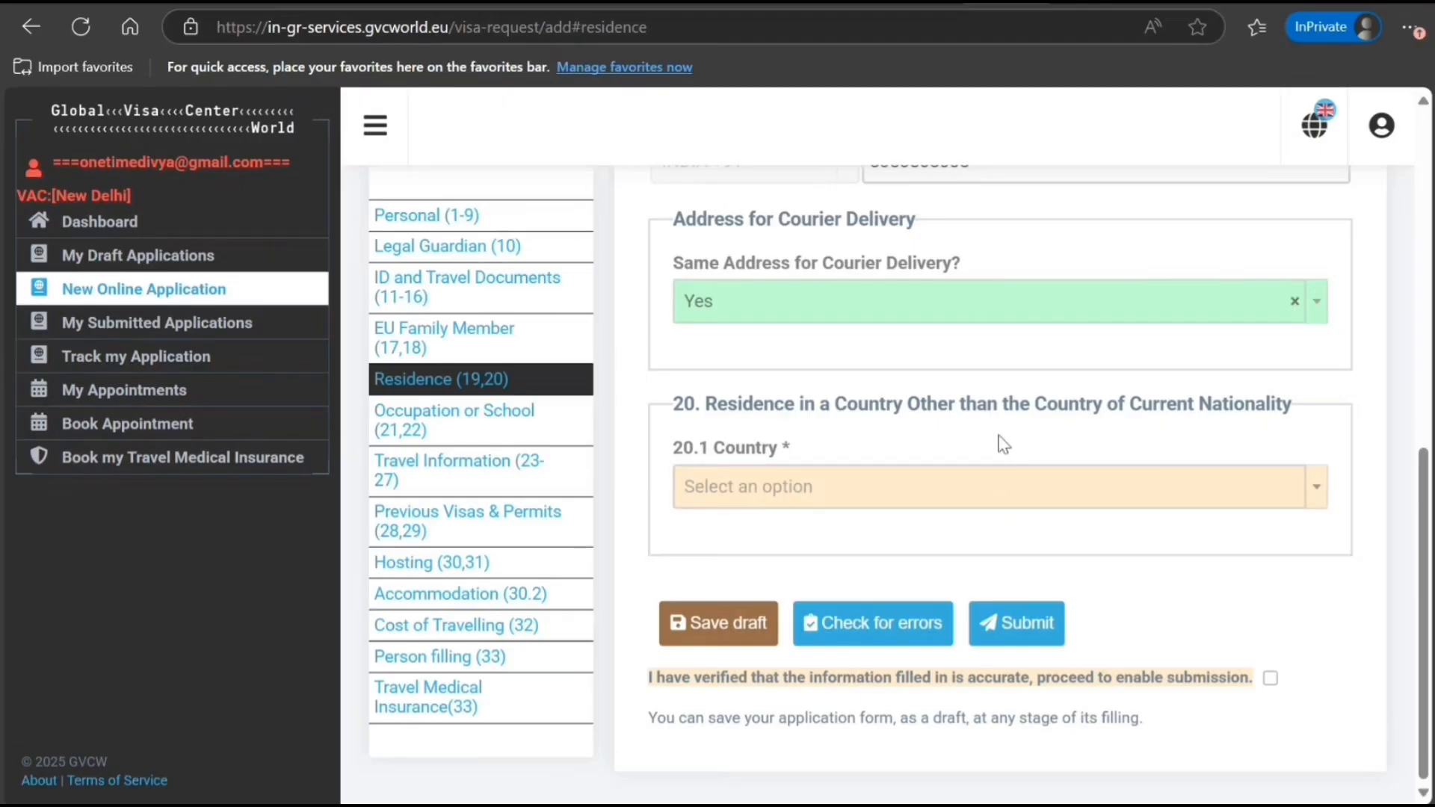
left_click(1169, 499)
left_click(1040, 570)
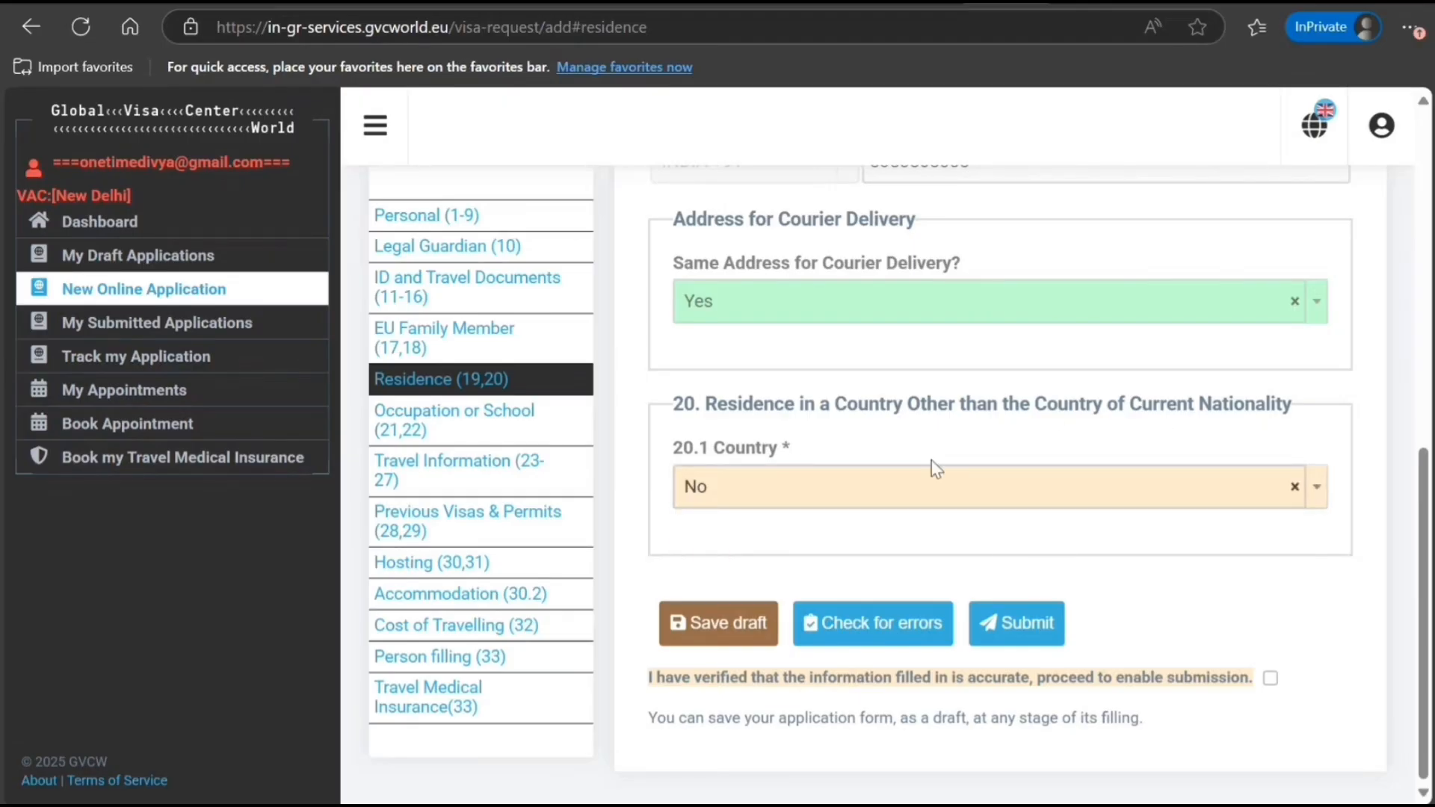
left_click(449, 419)
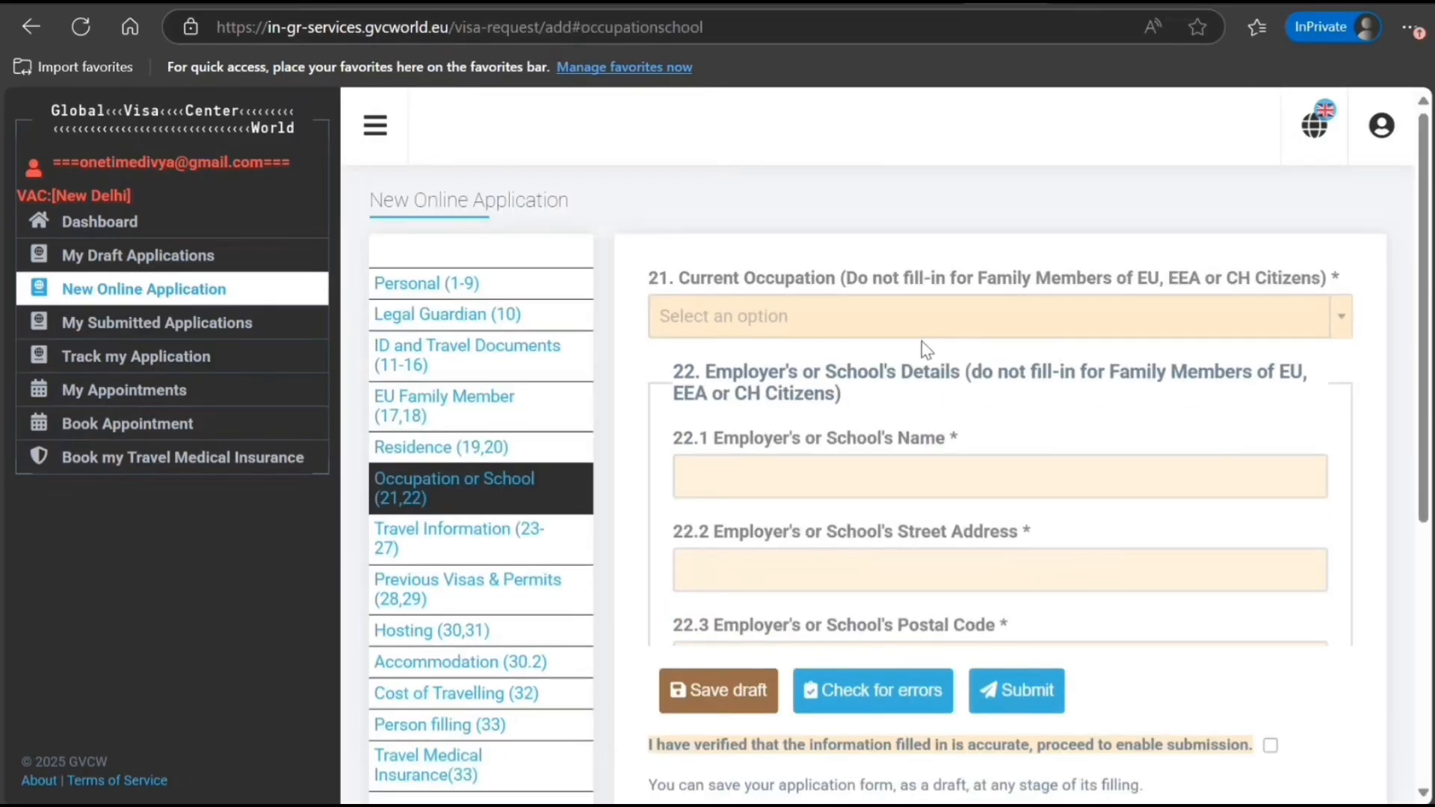
Set the occupation to COMPUTER EXPERT and enter employer name NE DELHI IT and its street address
left_click(851, 340)
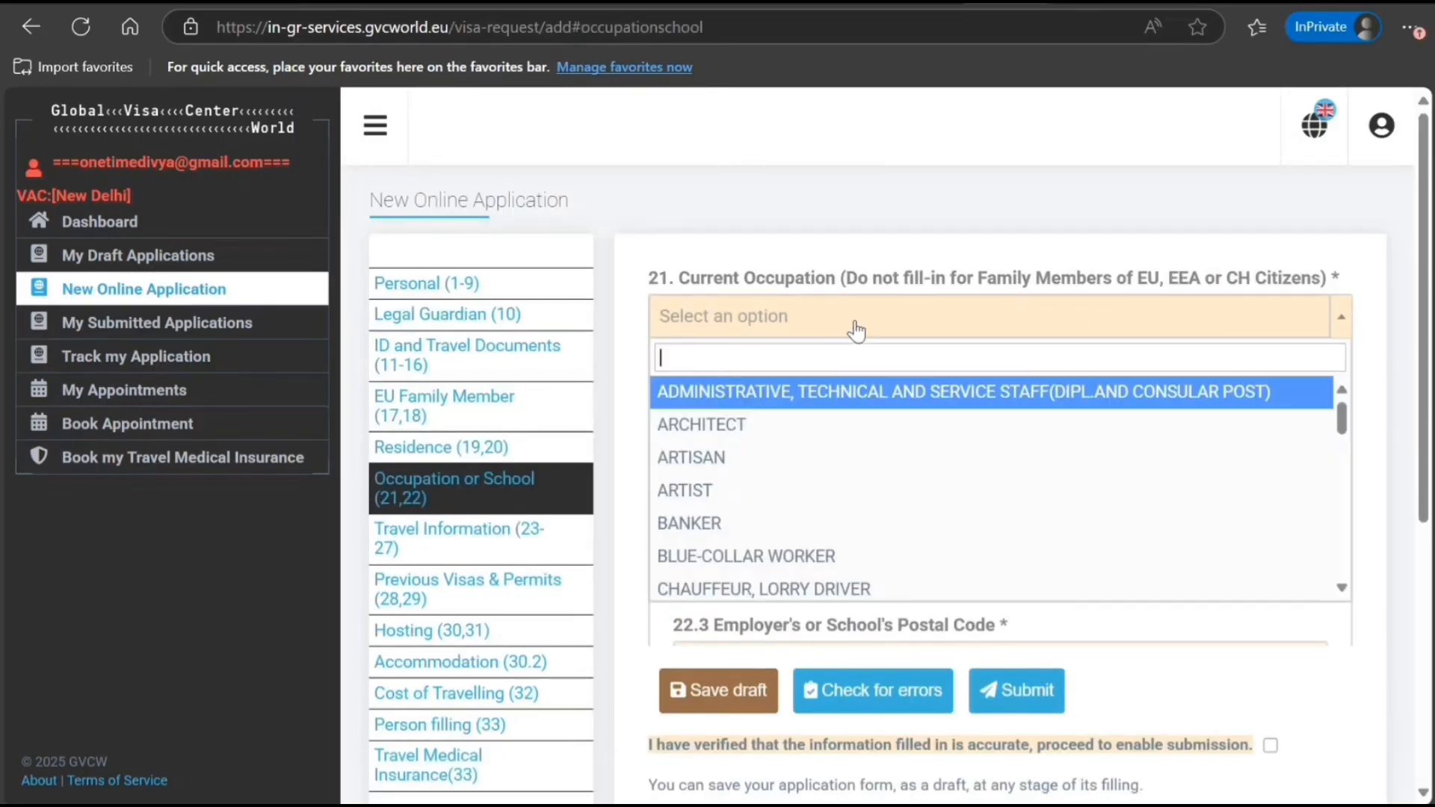
scroll(806, 487, "down", 1)
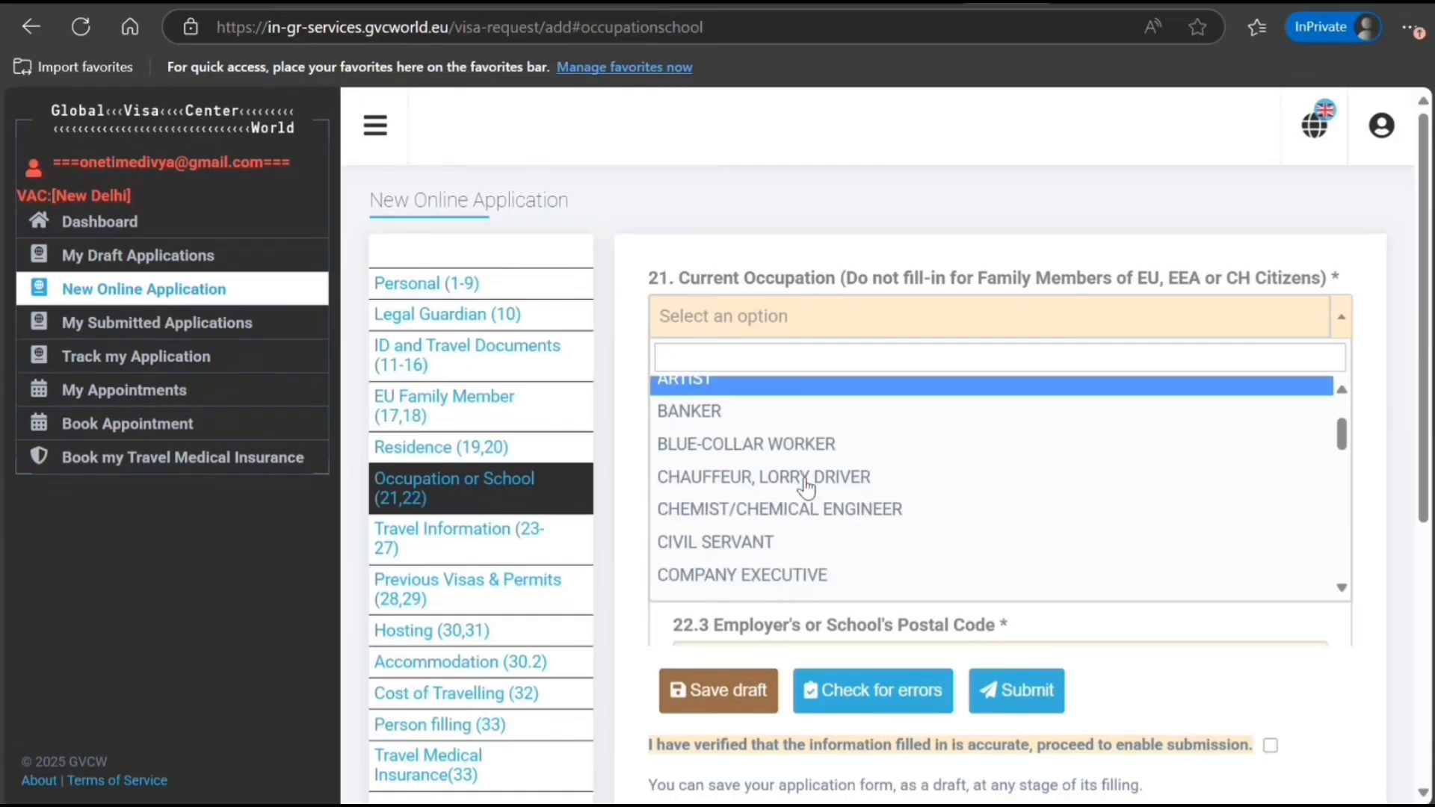
scroll(806, 488, "down", 3)
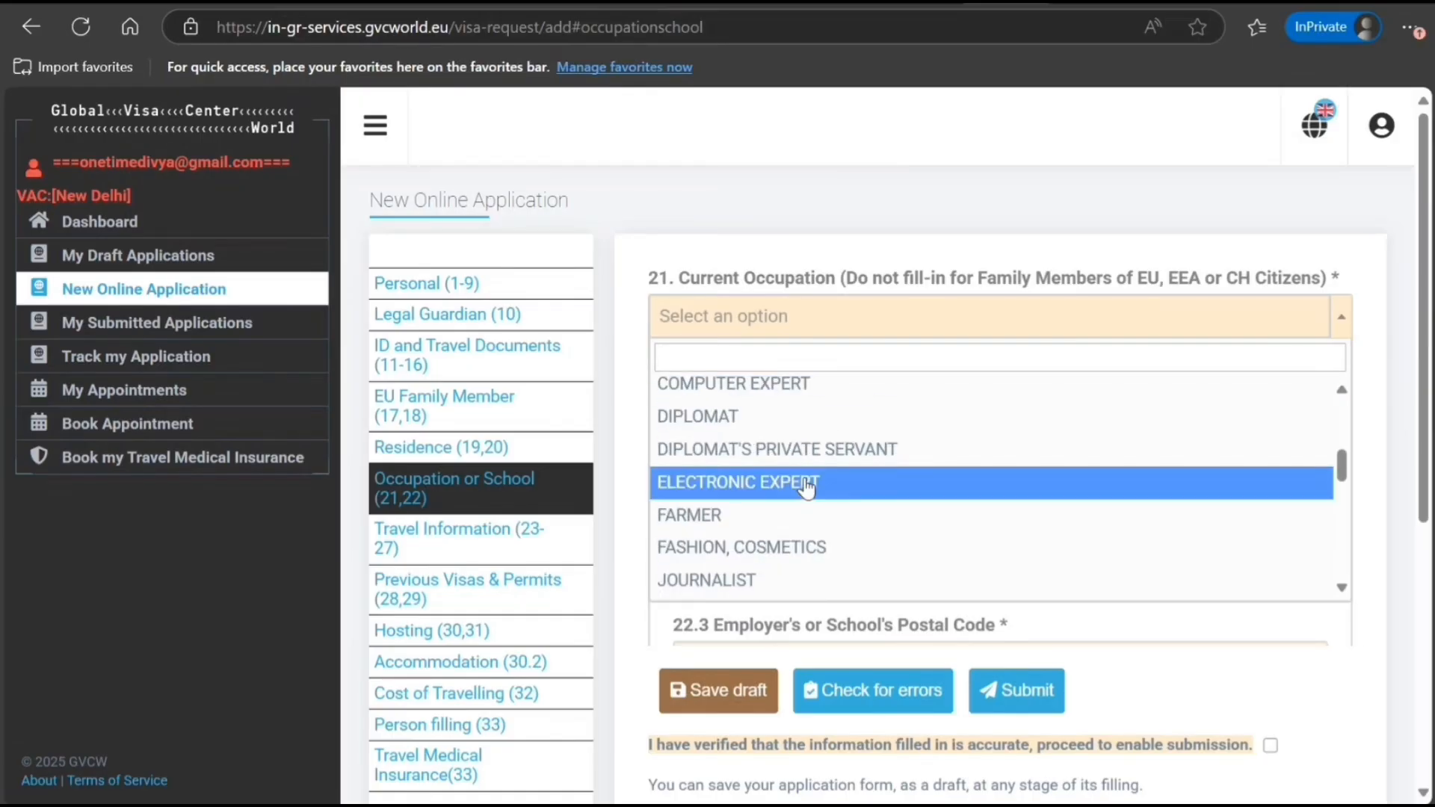
left_click(800, 393)
left_click(861, 479)
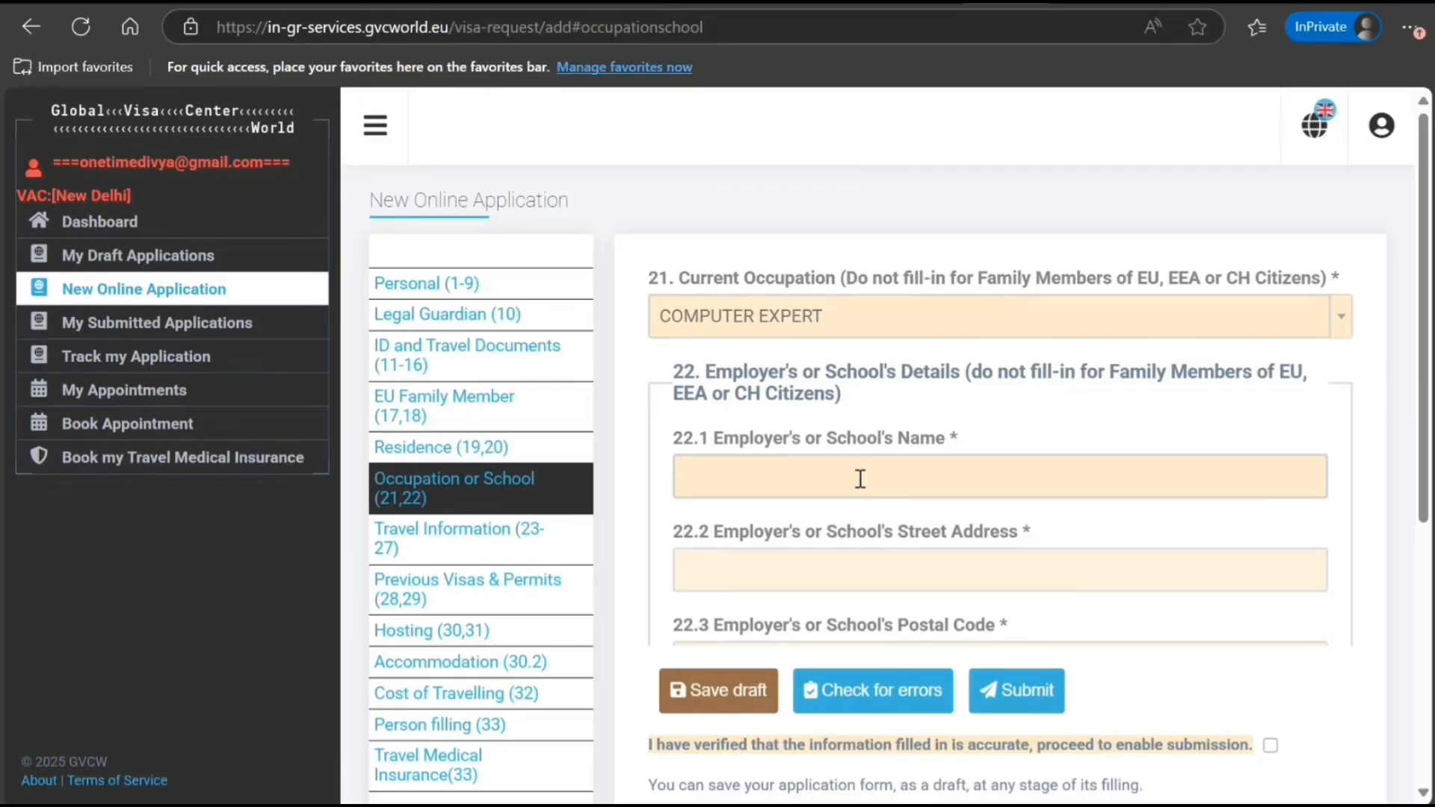
type("NE DELHI IT")
key("Tab")
type("98 9 I")
type("J KJ K K")
Enter the employer's postal code, city and telephone, then open Travel Information
scroll(860, 479, "down", 5)
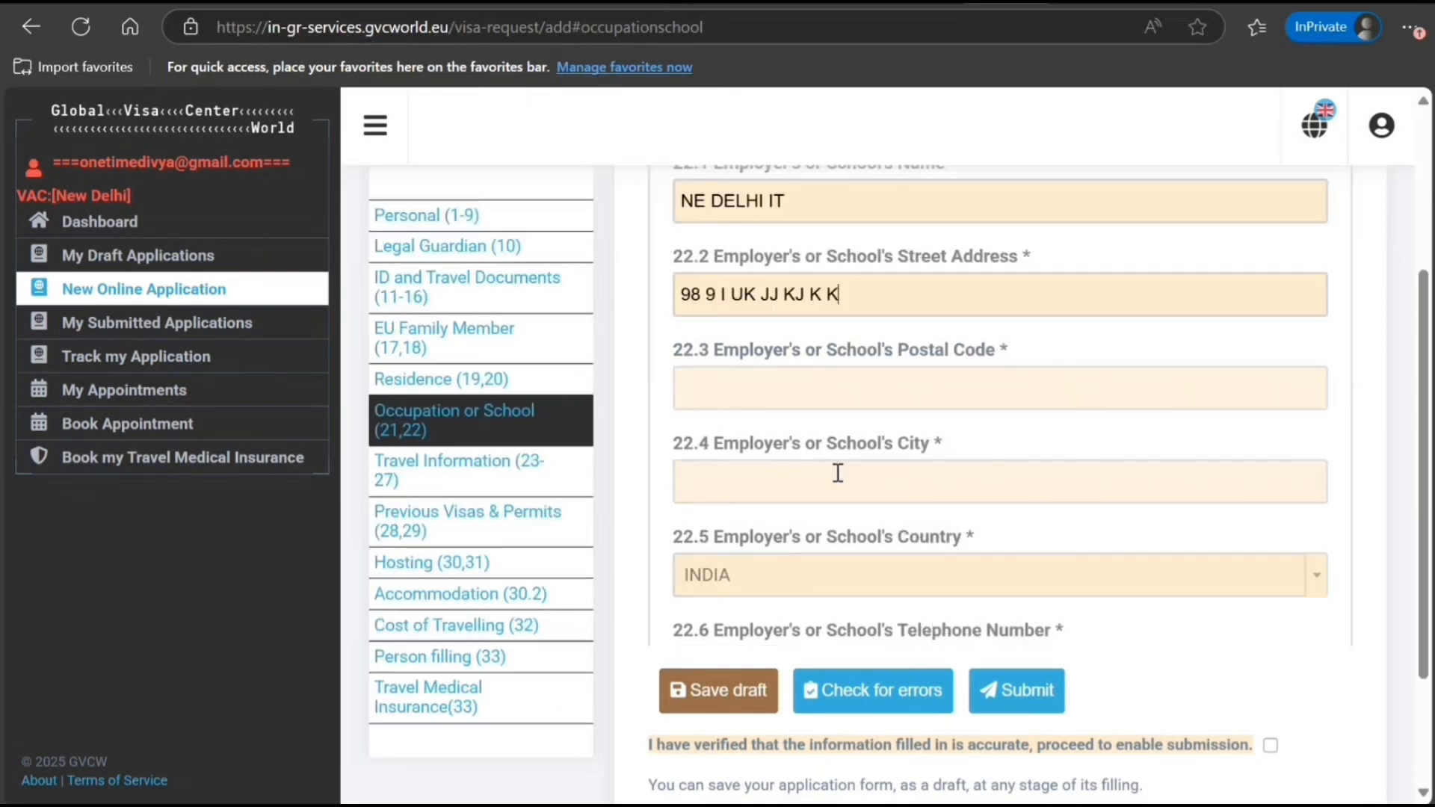
left_click(877, 340)
type("9090909009")
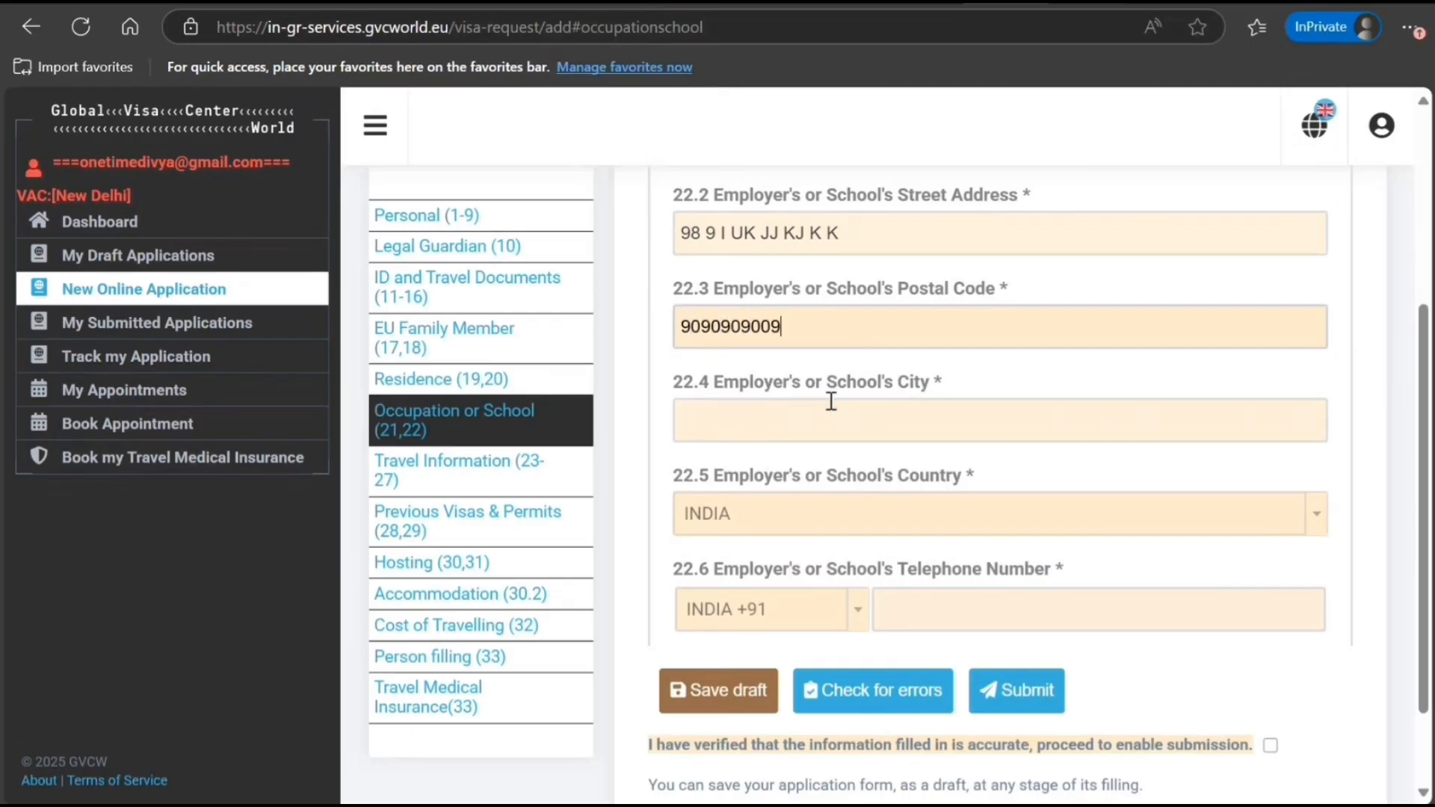
left_click(825, 425)
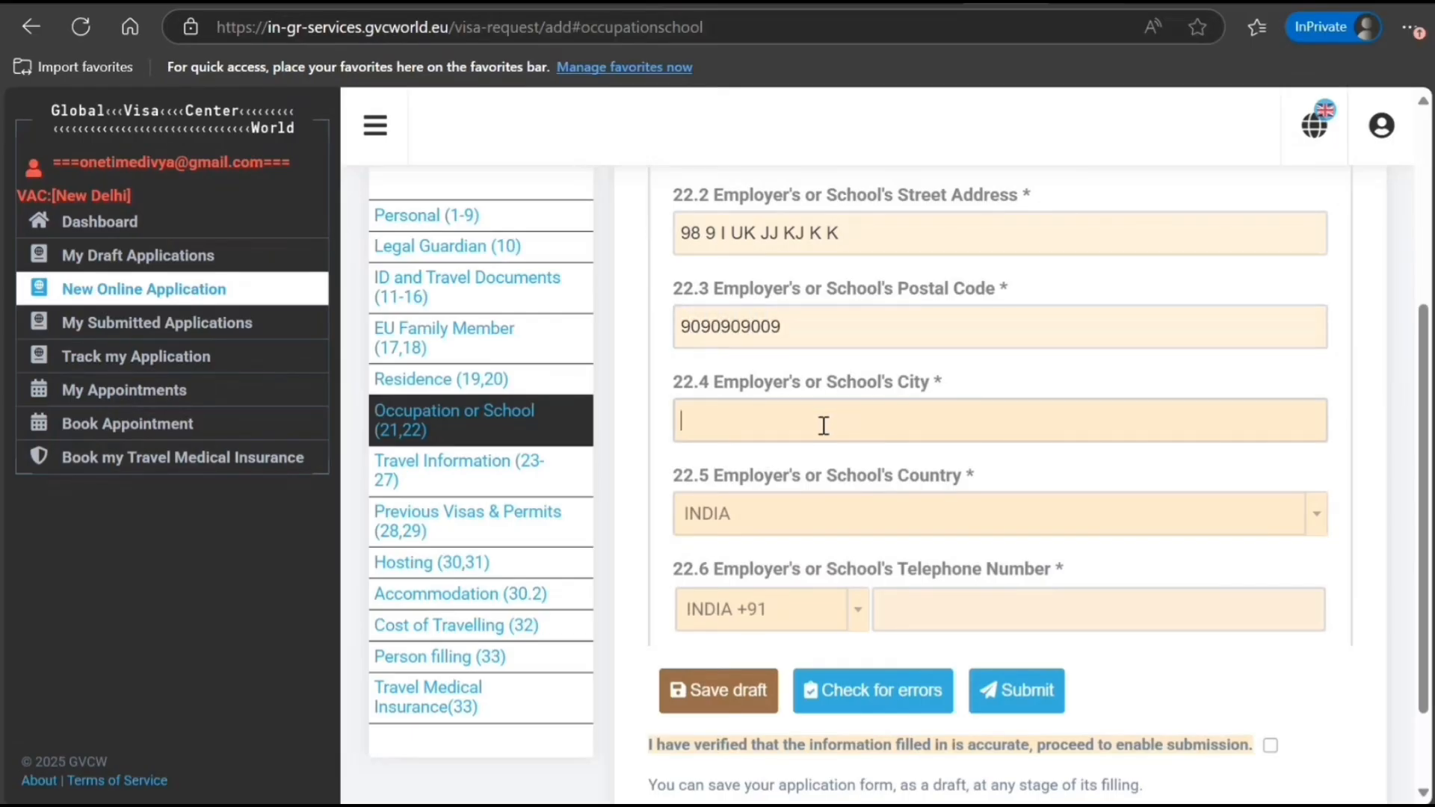
type("NeW")
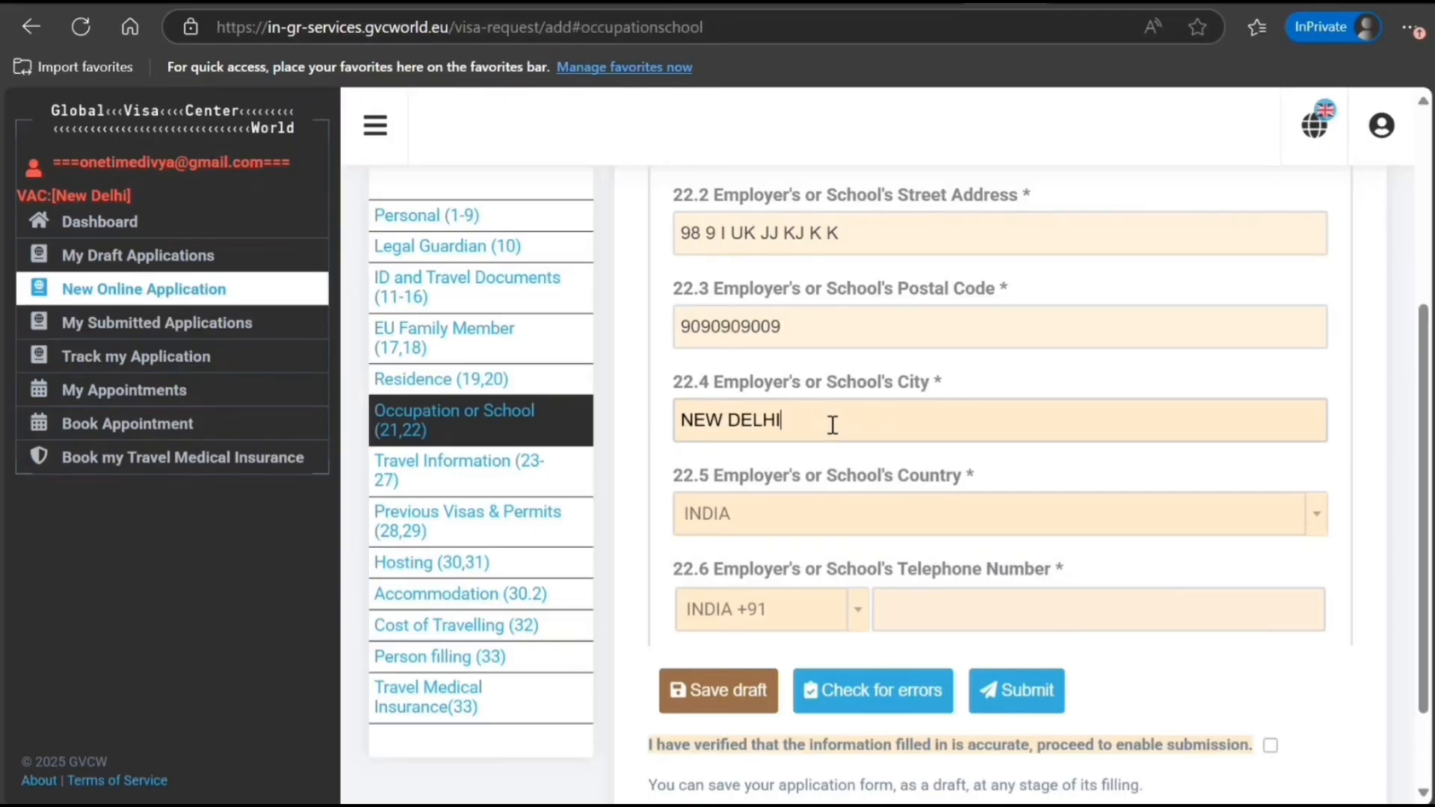
scroll(824, 426, "down", 2)
left_click(970, 477)
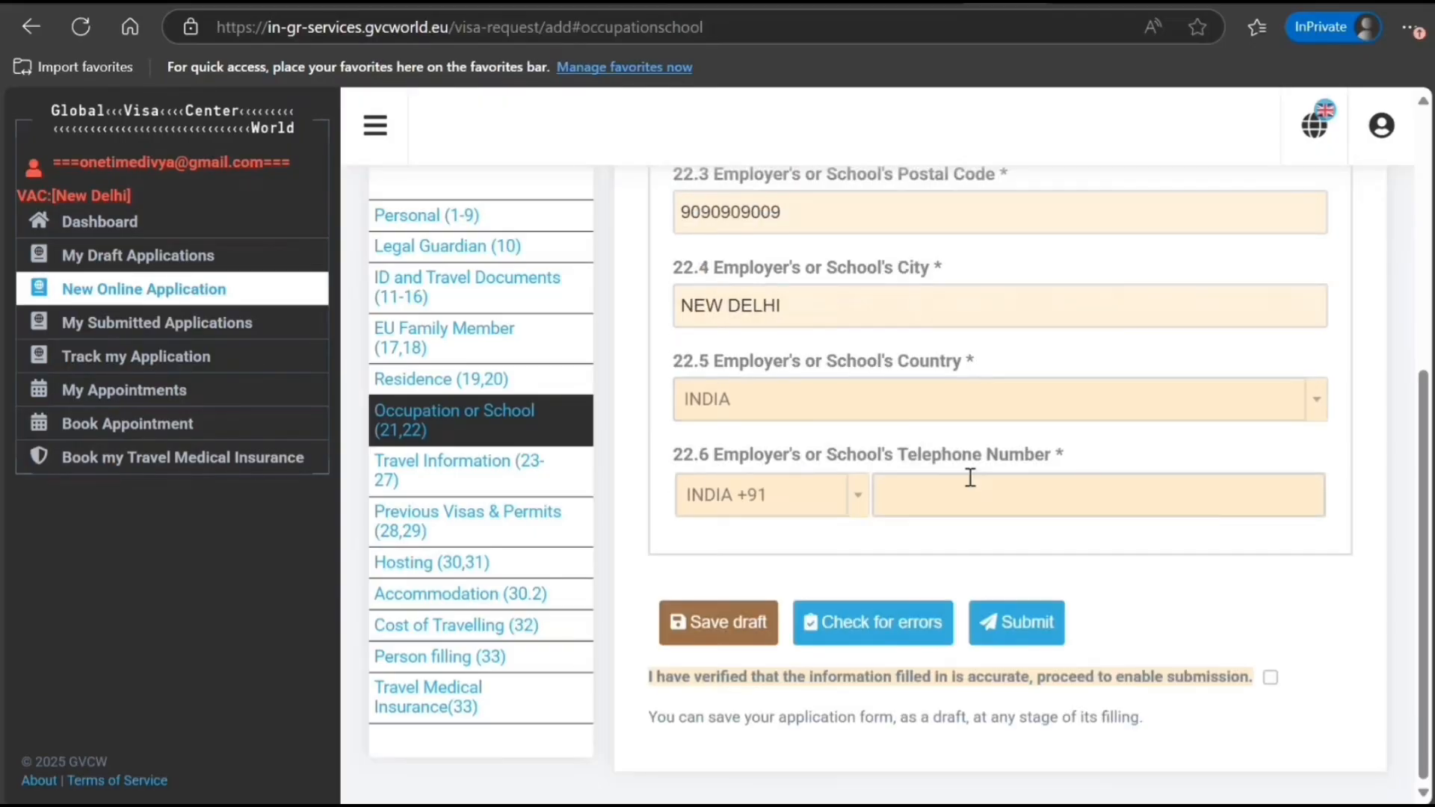
type("9999999999")
left_click(478, 471)
Set arrival to 1 July 2025 and departure to 15 July 2025, then open Previous Visas & Permits
scroll(802, 420, "up", 2)
scroll(798, 406, "down", 1)
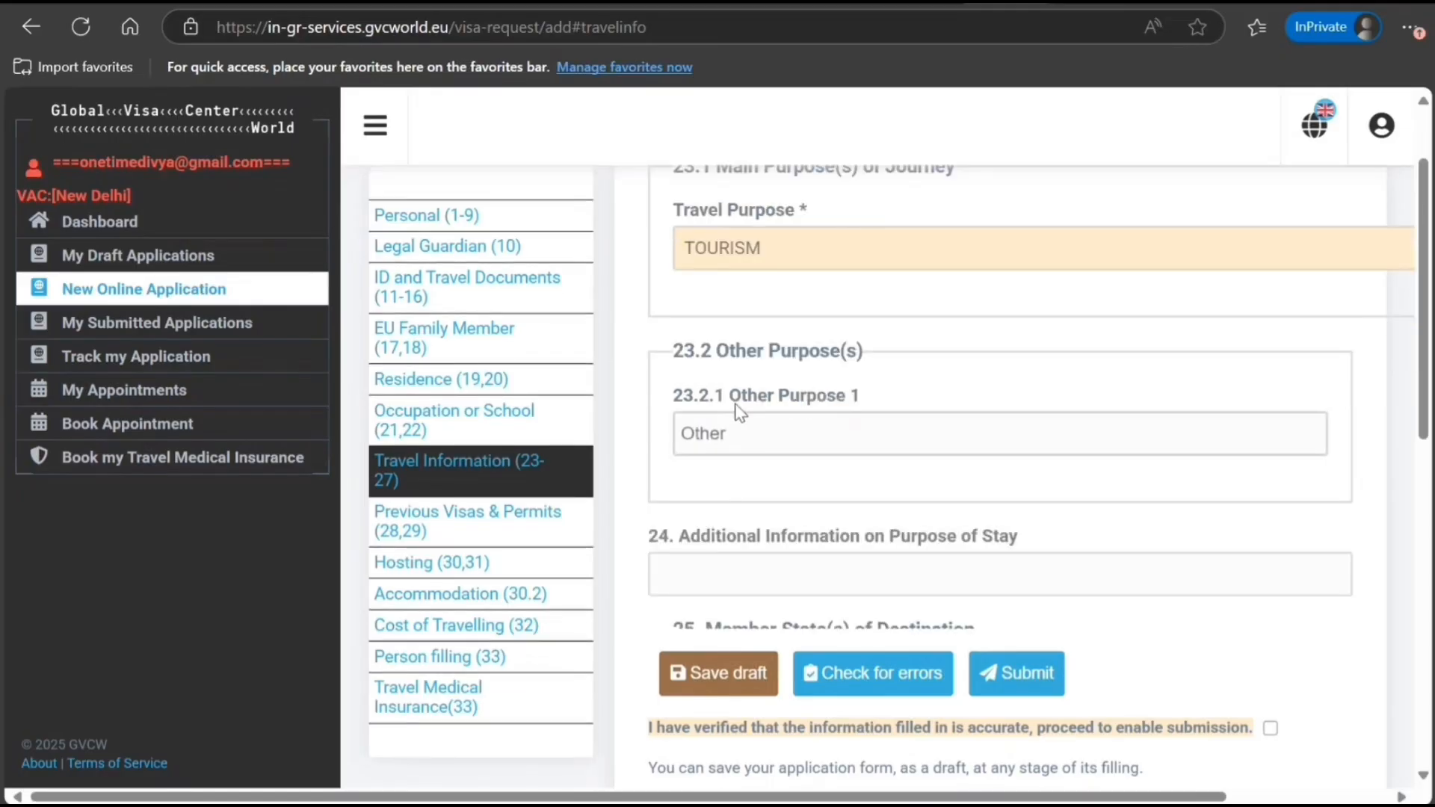
scroll(794, 474, "down", 3)
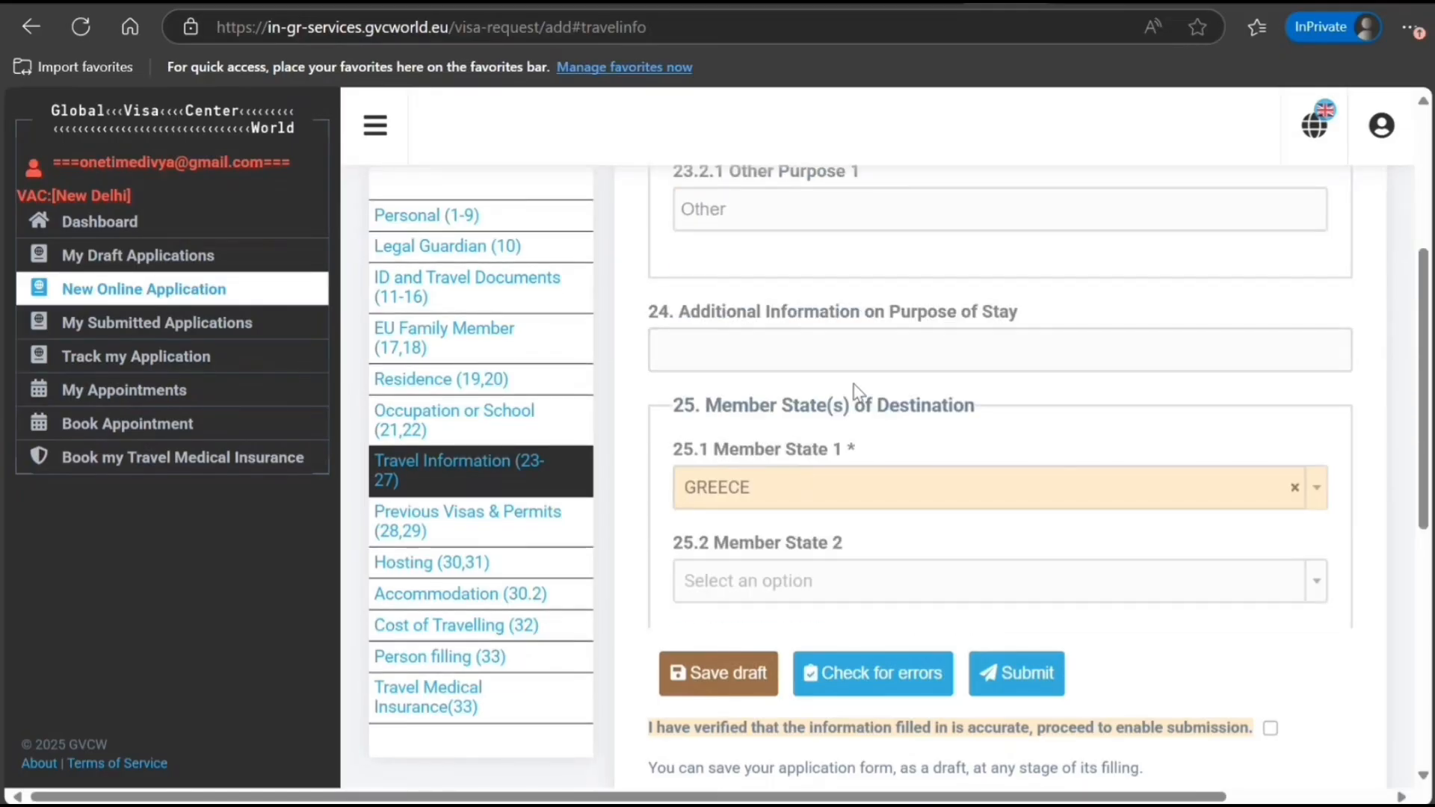
scroll(818, 440, "down", 3)
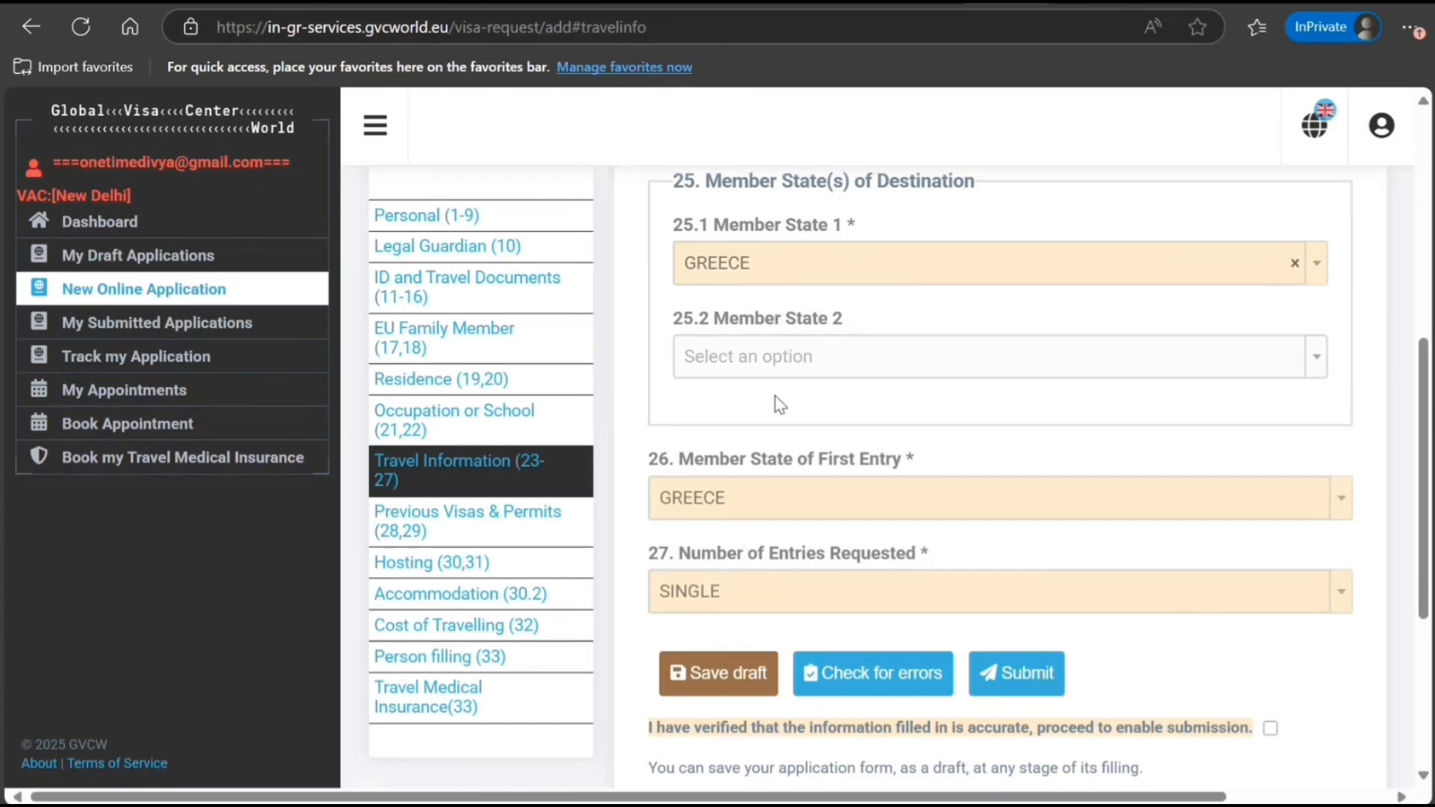
scroll(780, 405, "down", 3)
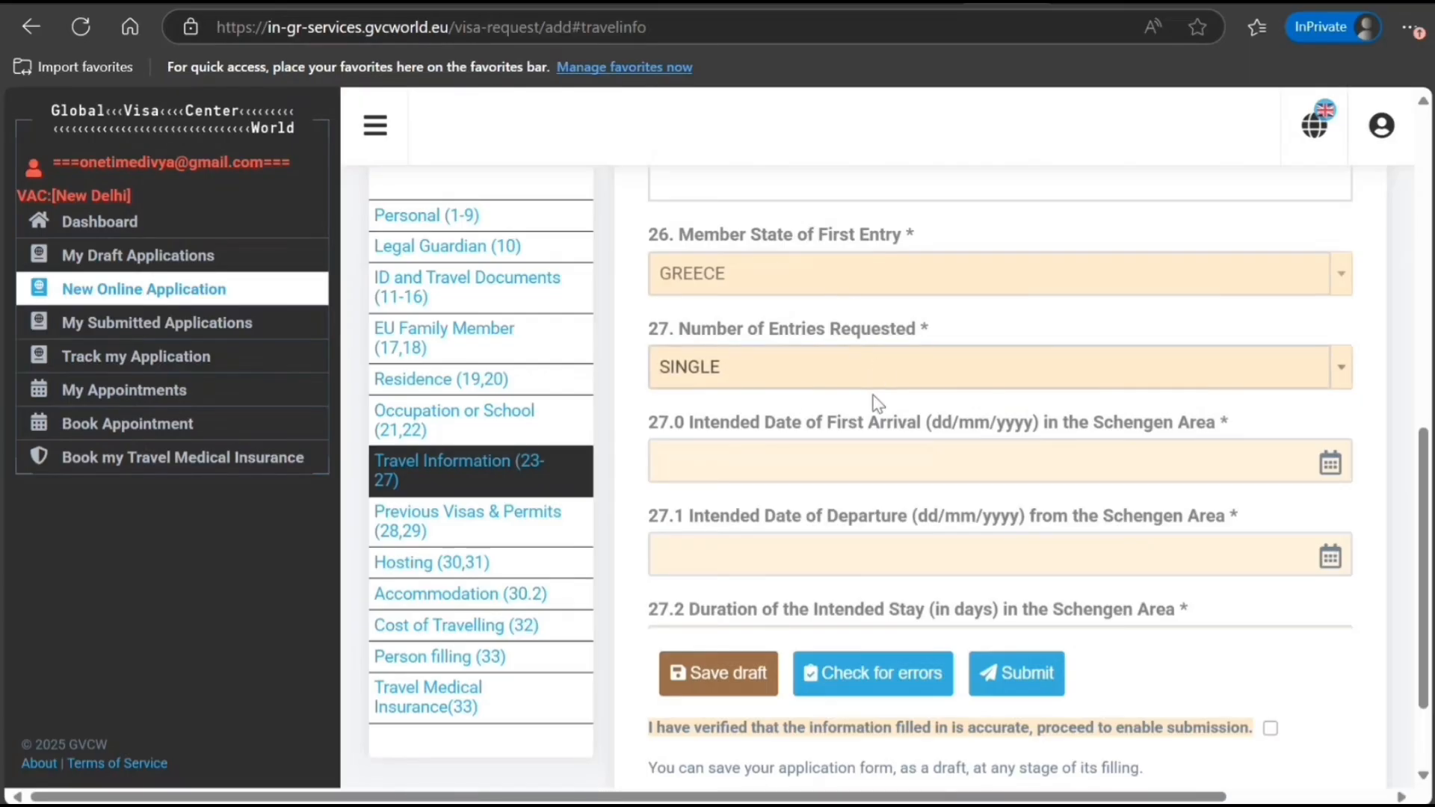
scroll(800, 403, "down", 2)
left_click(1319, 363)
left_click(1174, 343)
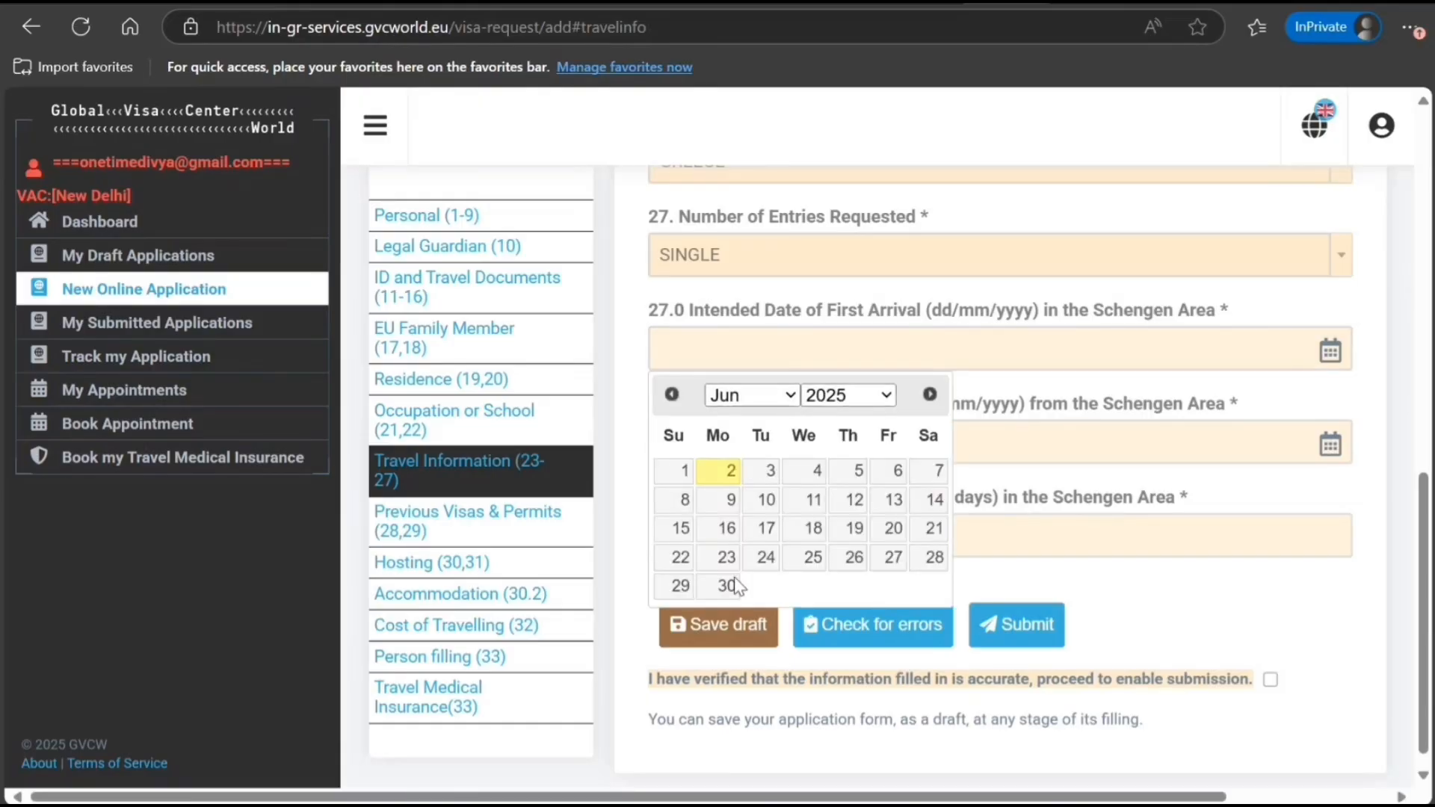
key("Page_Down")
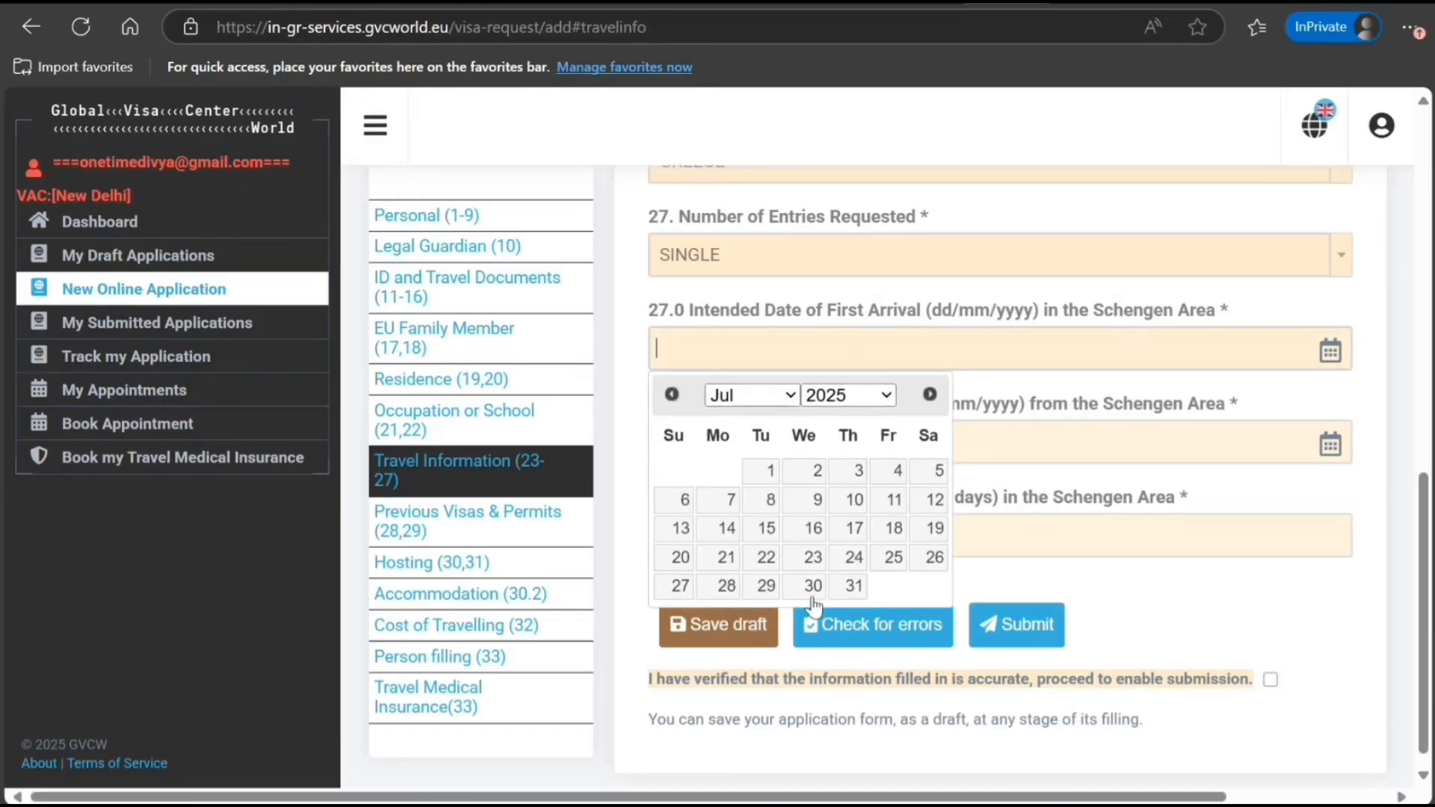
left_click(770, 479)
left_click(918, 451)
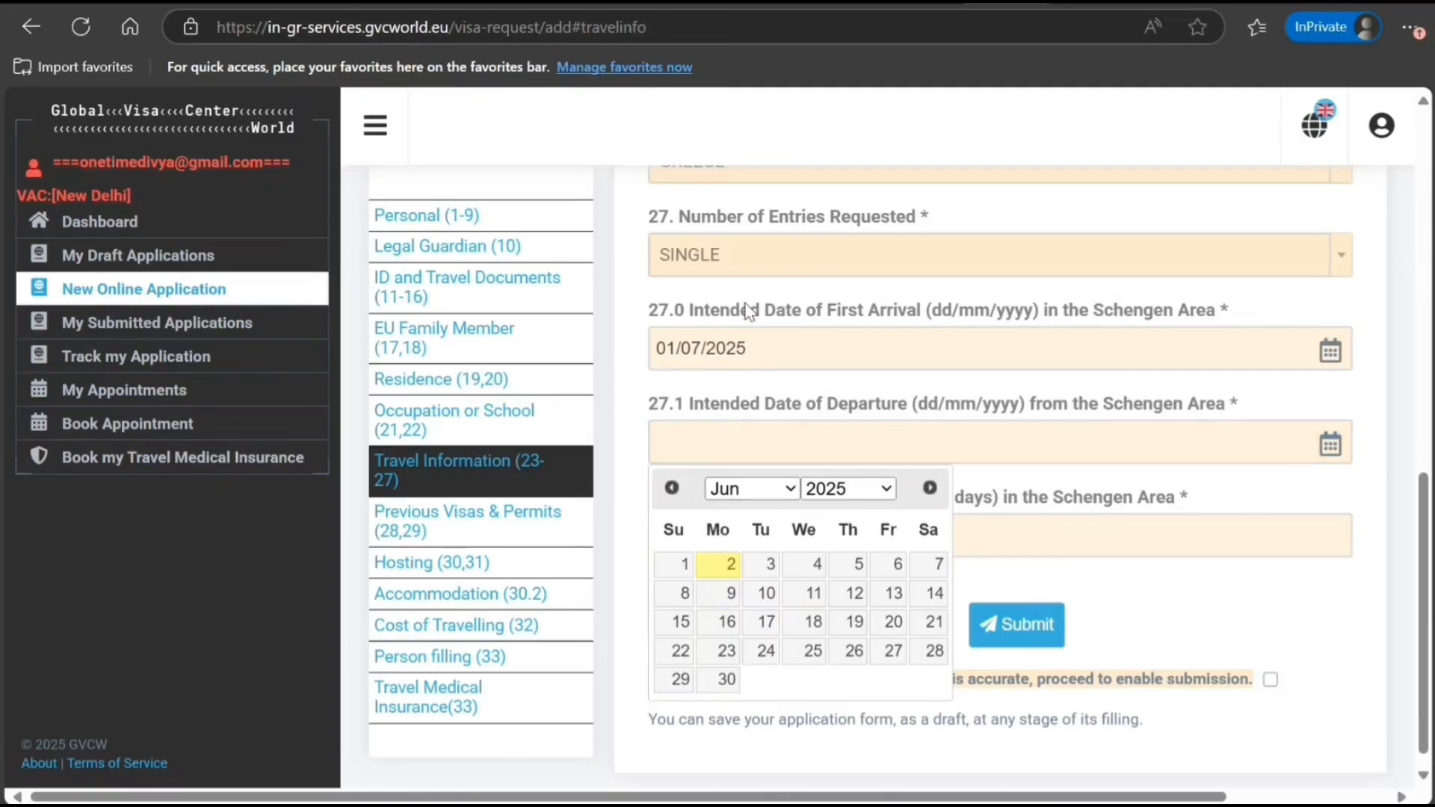
key("Page_Down")
left_click(767, 622)
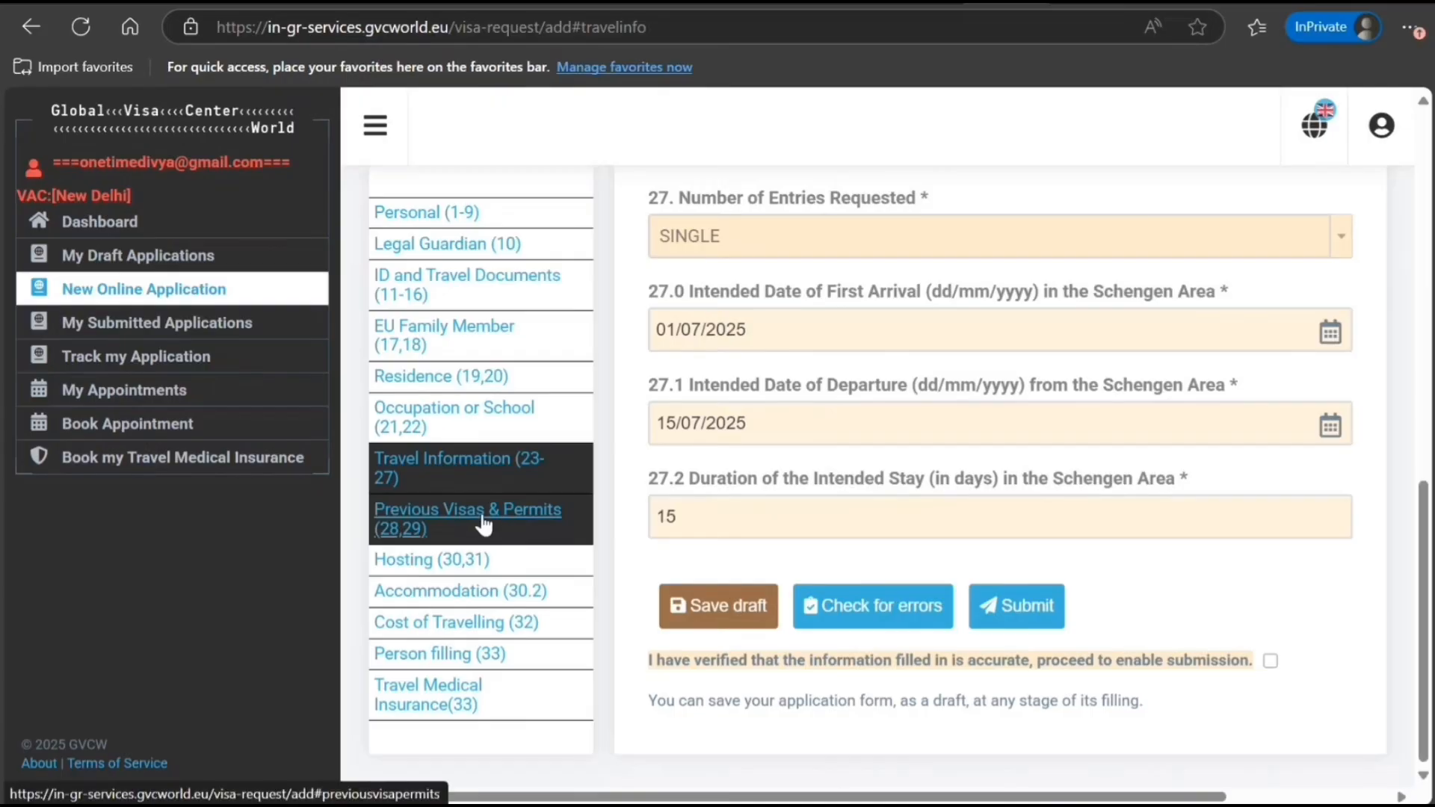
left_click(486, 521)
Answer No to the fingerprints question 28 and Yes to the entry permit question
scroll(822, 329, "up", 1)
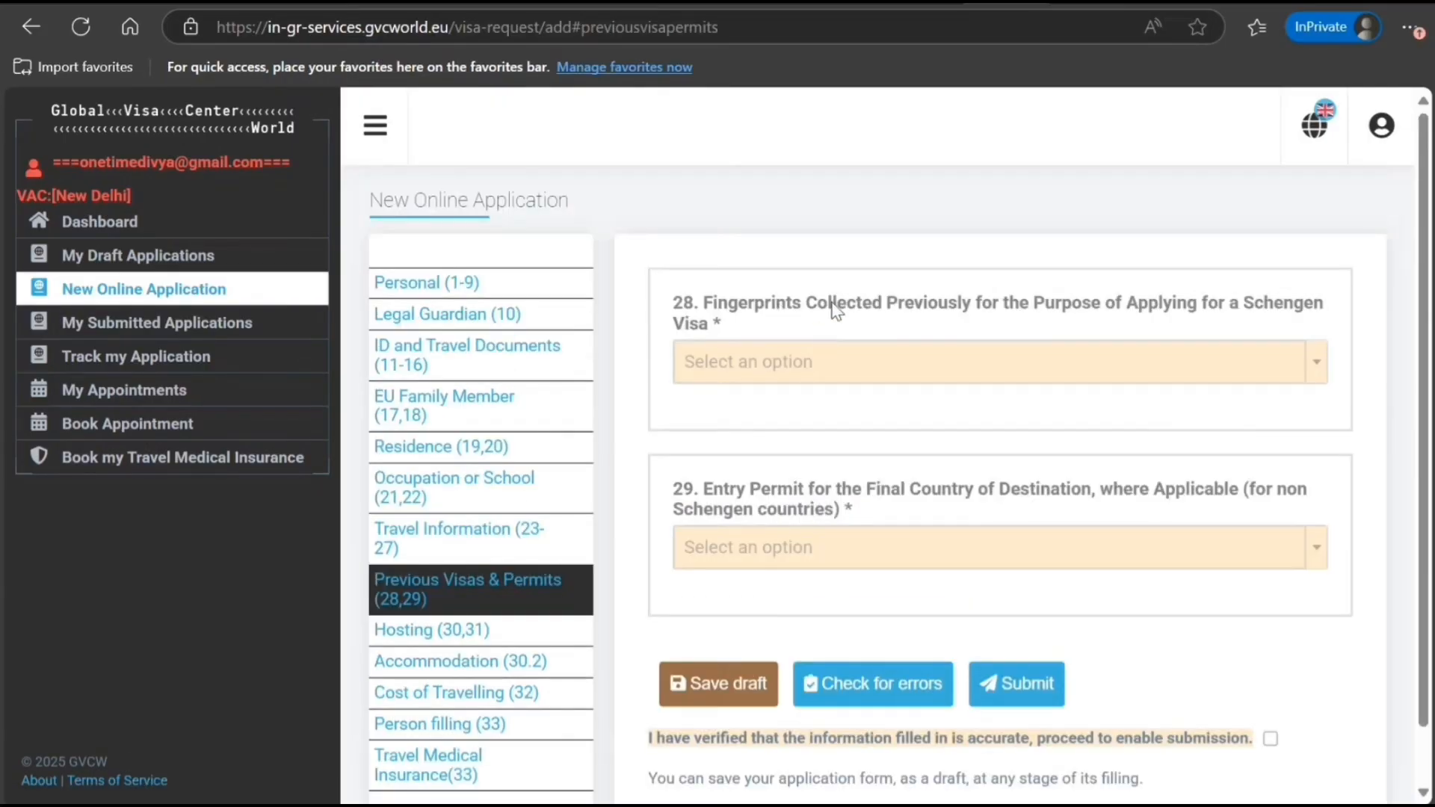
left_click(1000, 365)
left_click(797, 447)
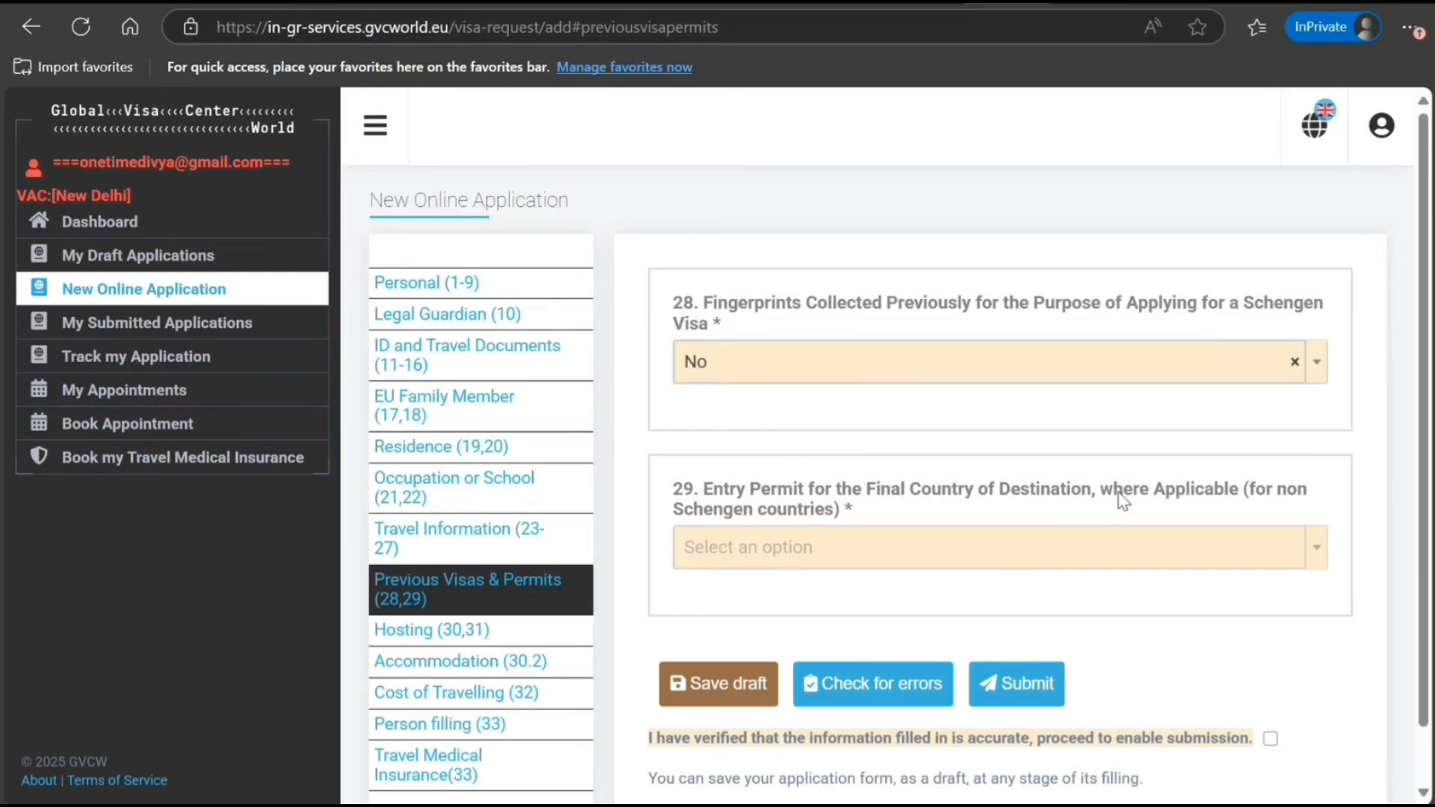
left_click(913, 551)
left_click(842, 594)
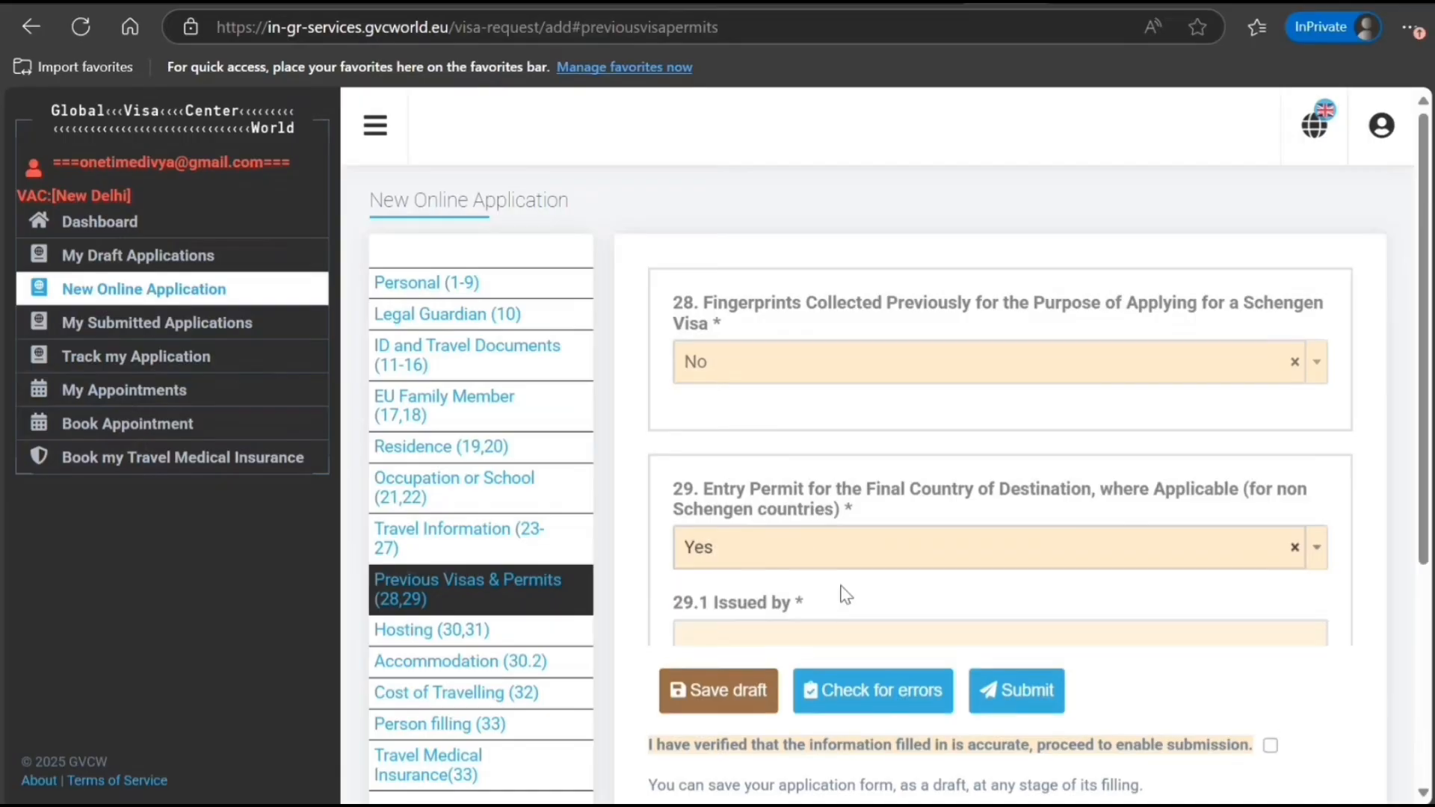
scroll(841, 499, "down", 3)
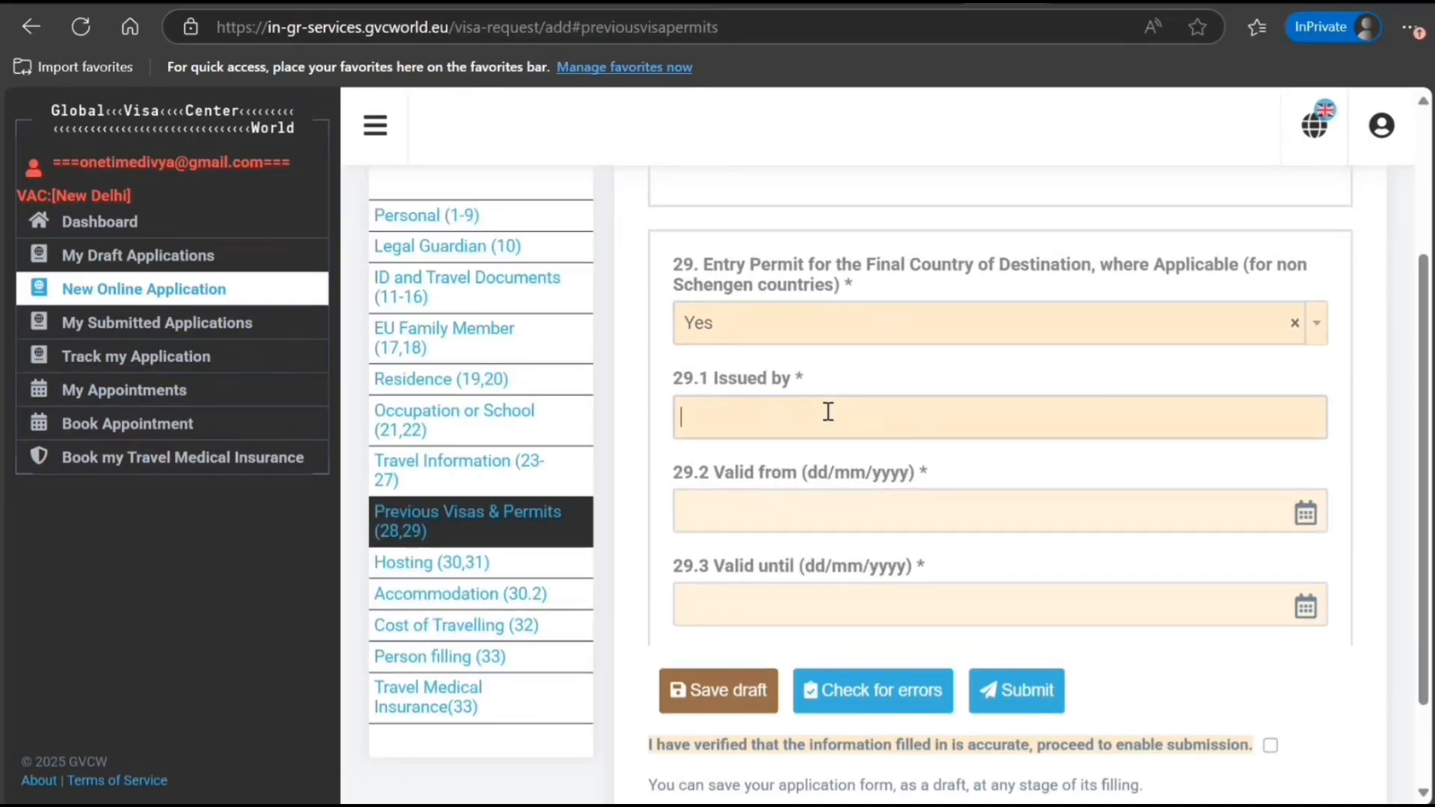
left_click(1142, 317)
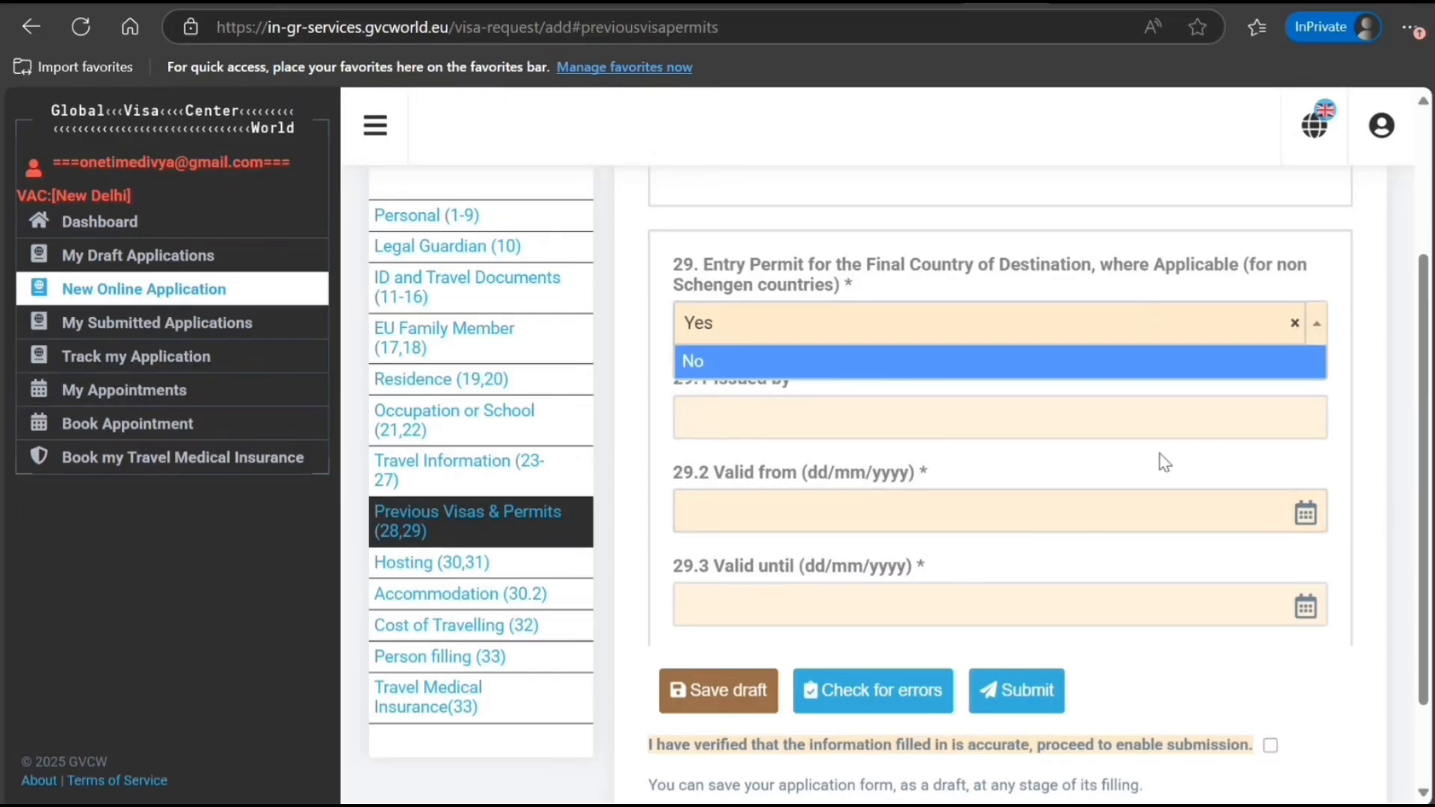
left_click(1095, 464)
Record the permit as issued by INDIA, valid 01/06/2025 to 01/06/2035, then open Hosting
left_click(1064, 439)
scroll(1064, 439, "down", 2)
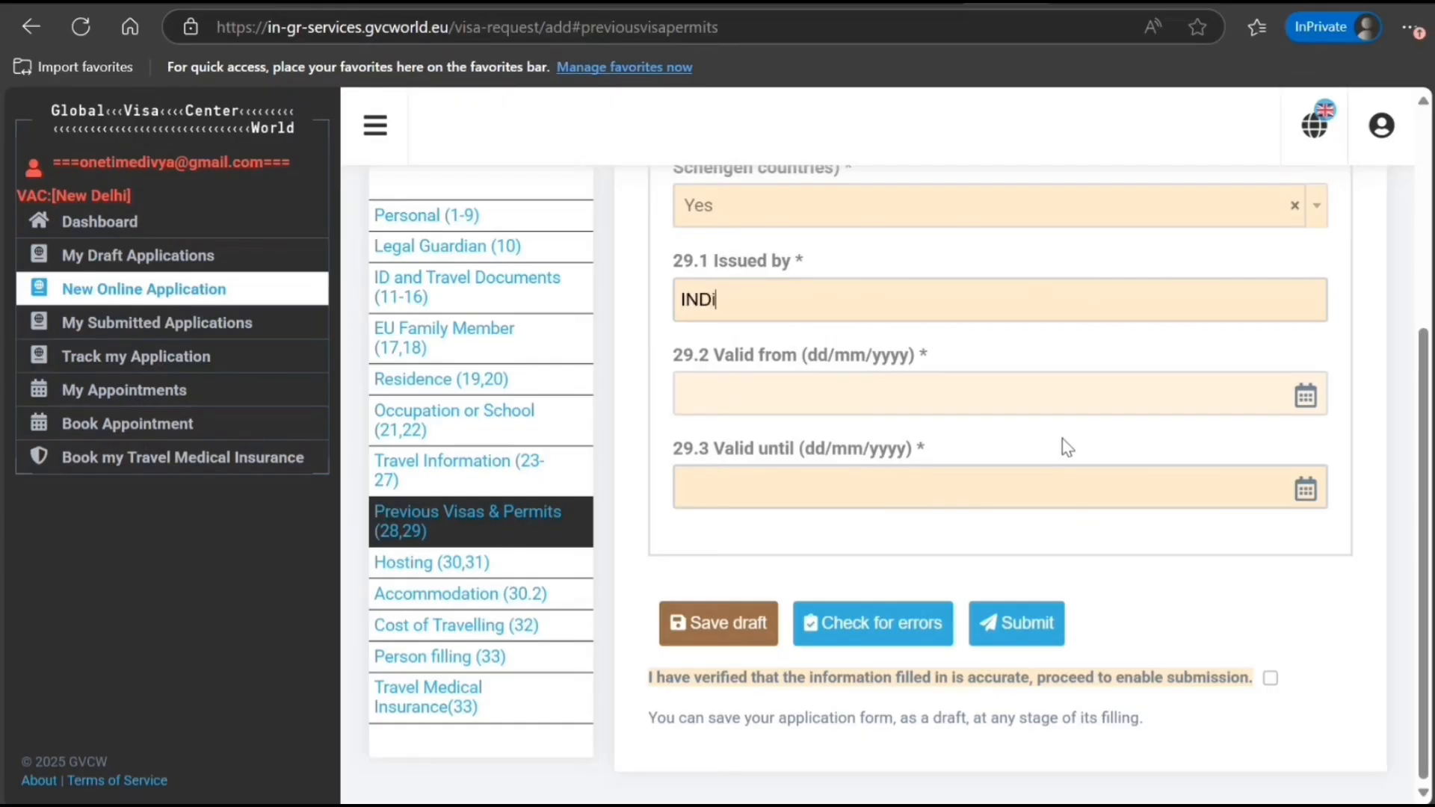
key("Tab")
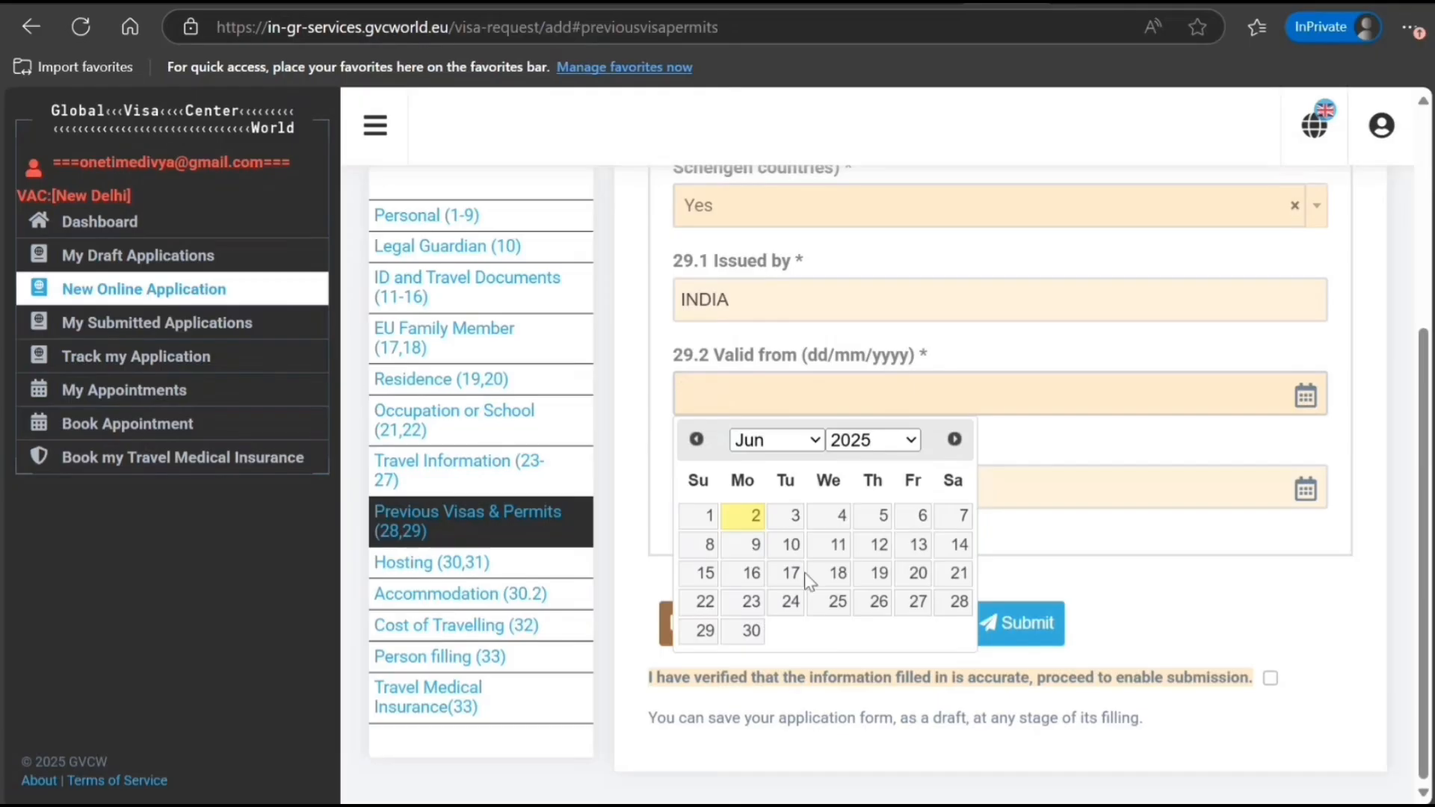
left_click(708, 517)
left_click(890, 501)
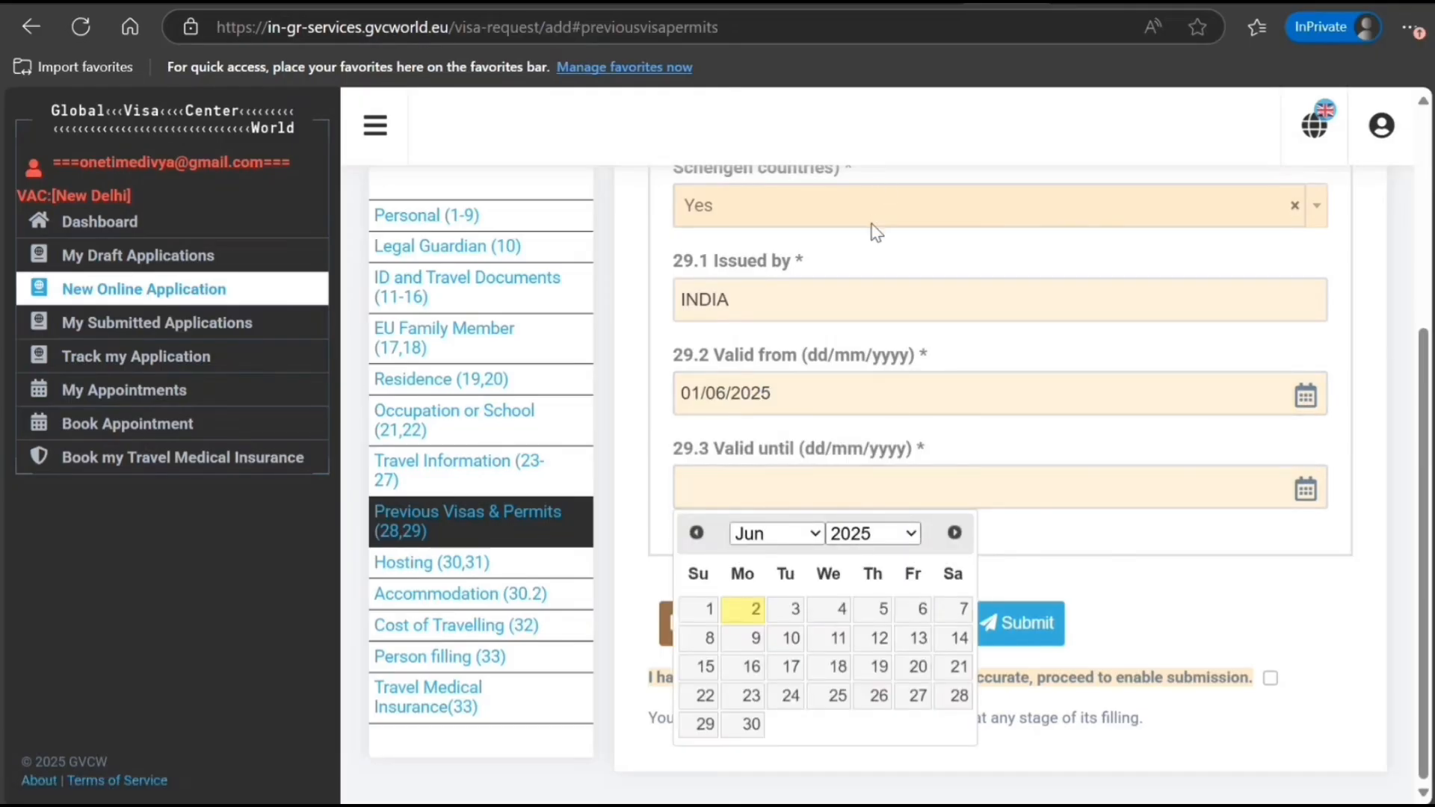
left_click(838, 354)
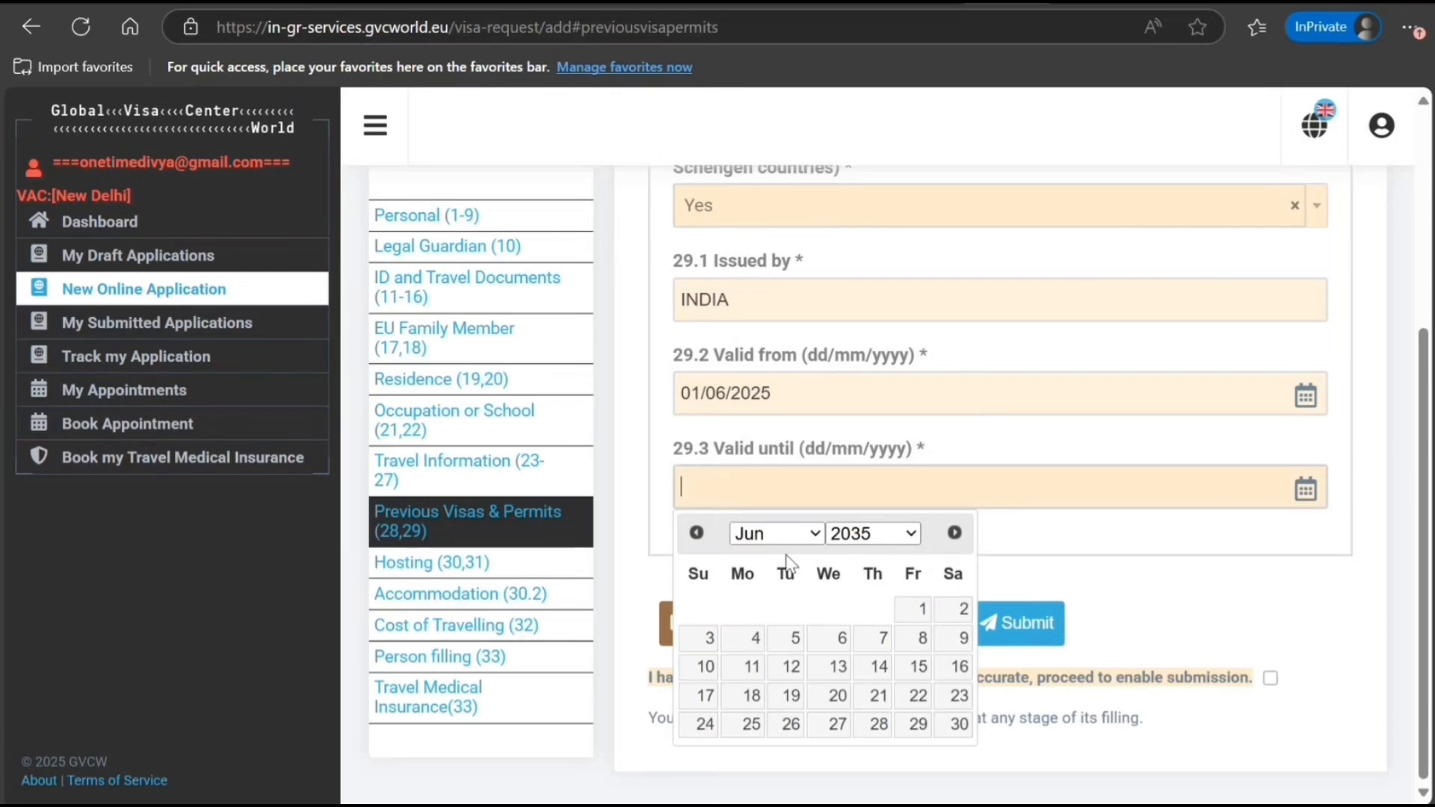
left_click(903, 616)
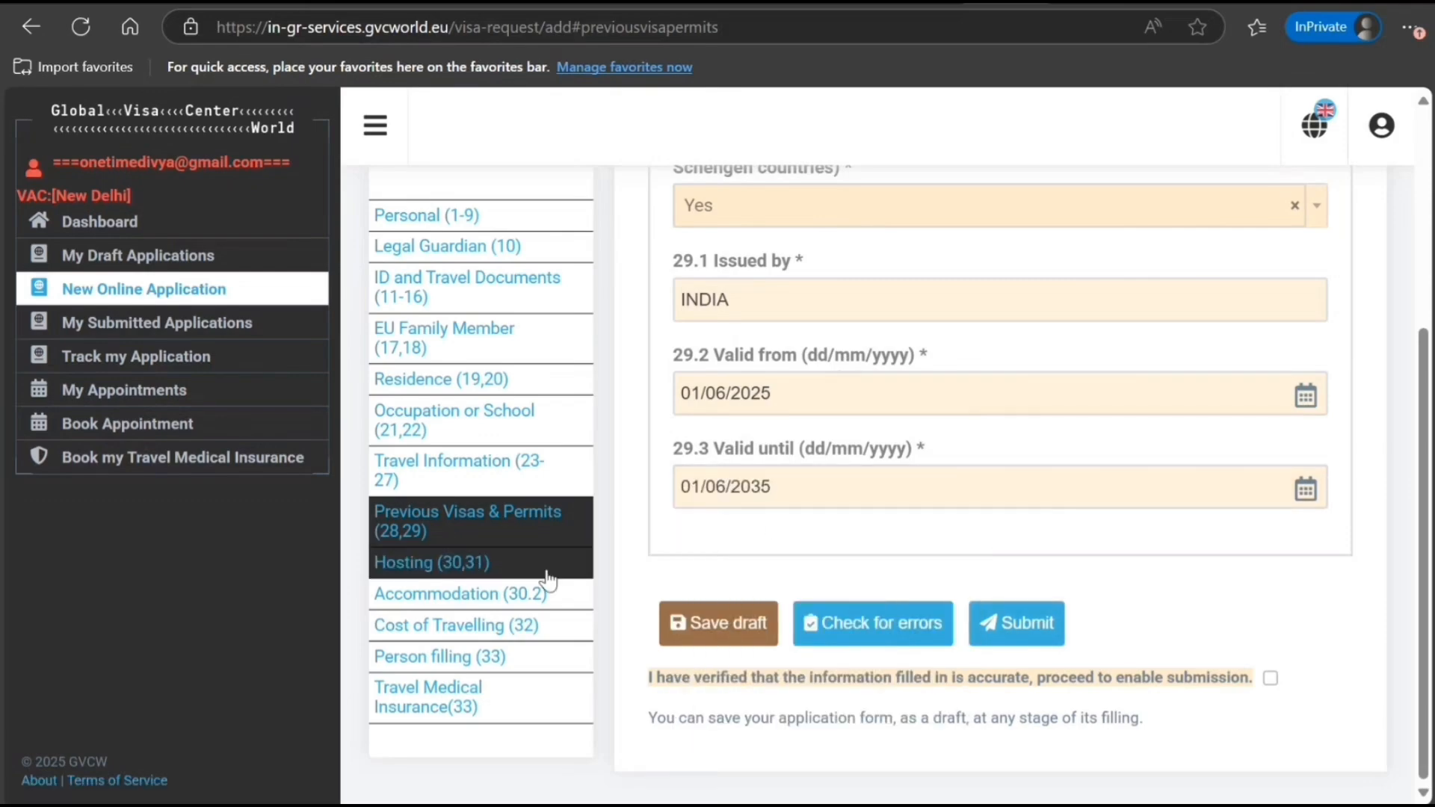
left_click(494, 568)
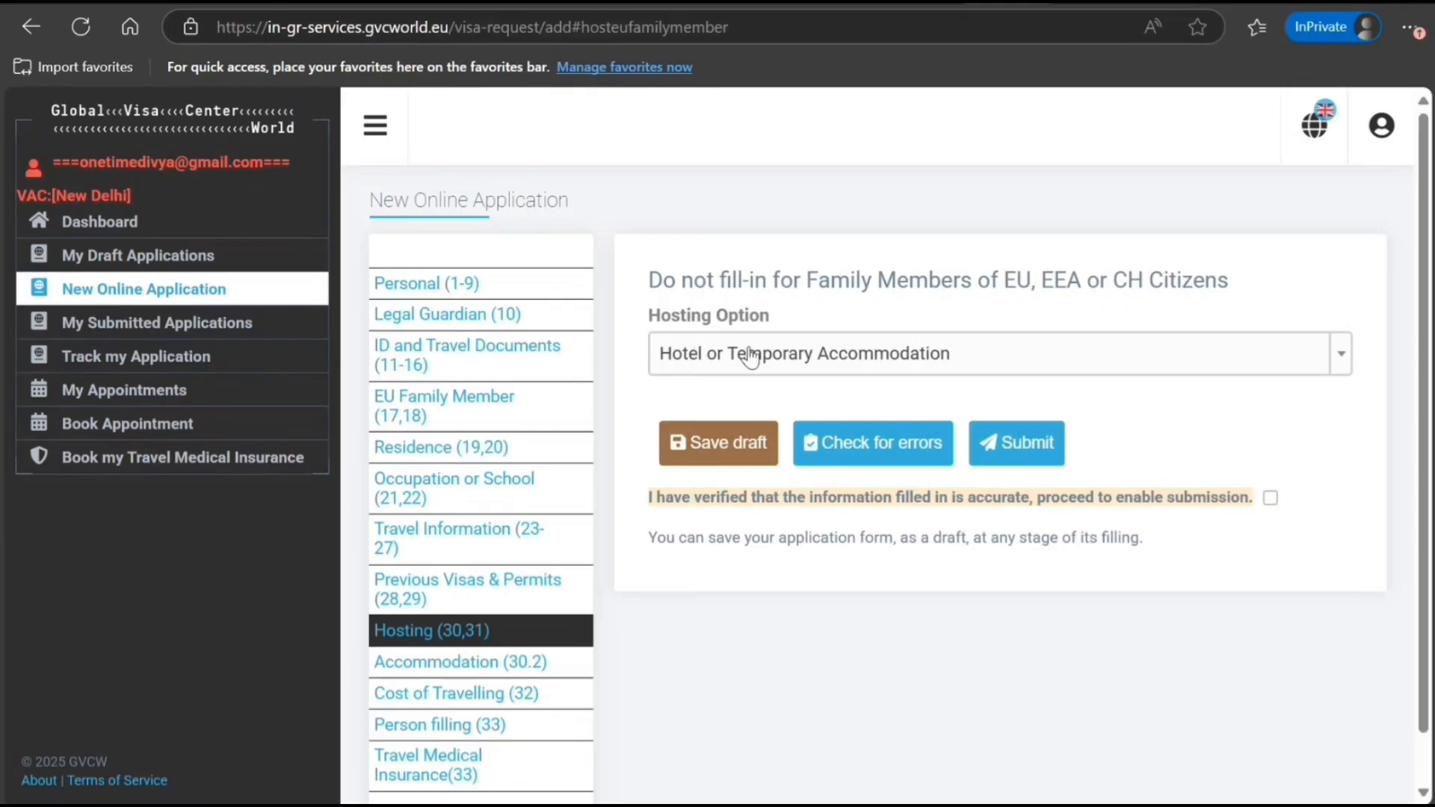
Keep Hotel or Temporary Accommodation as the hosting option and go to Accommodation (30.2)
left_click(813, 361)
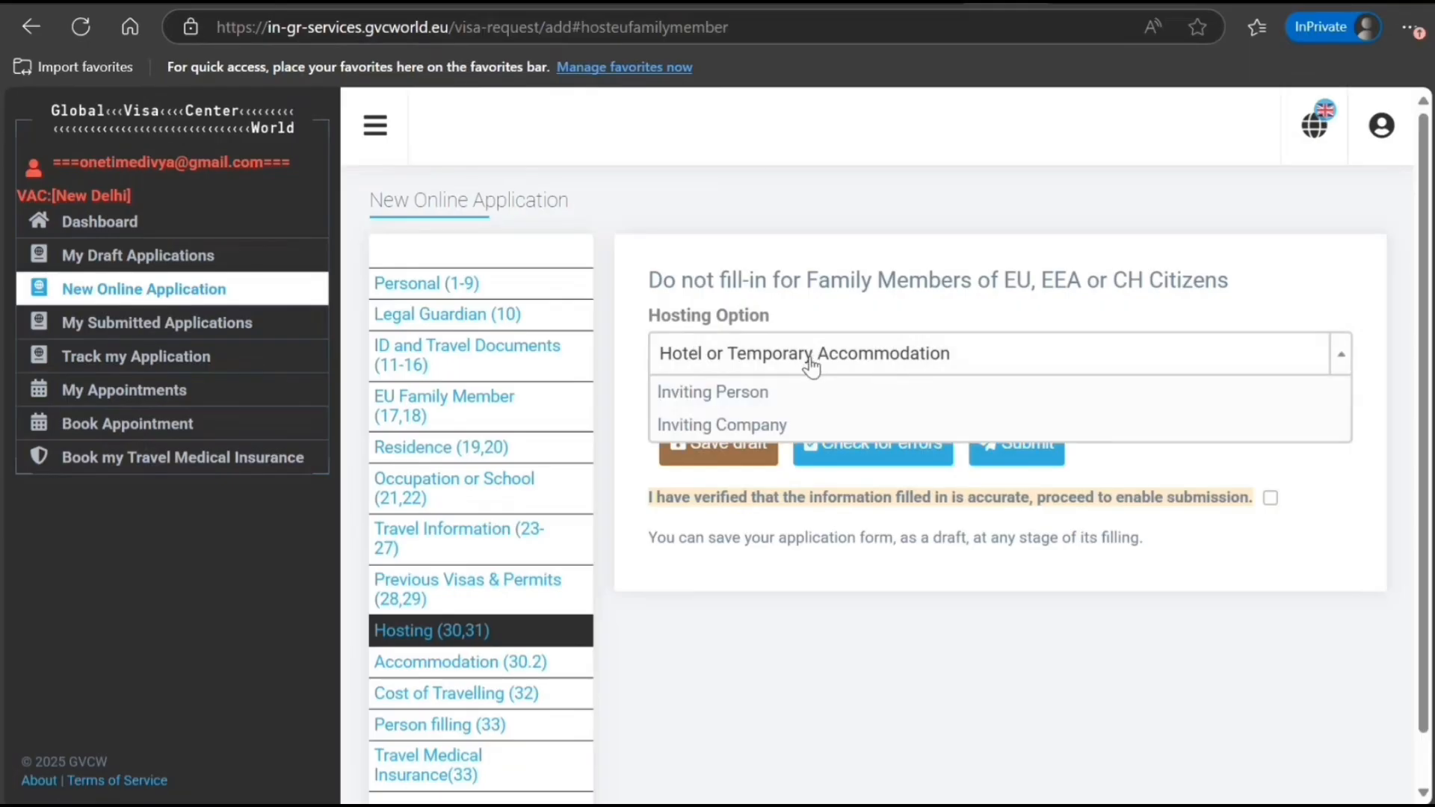
left_click(813, 360)
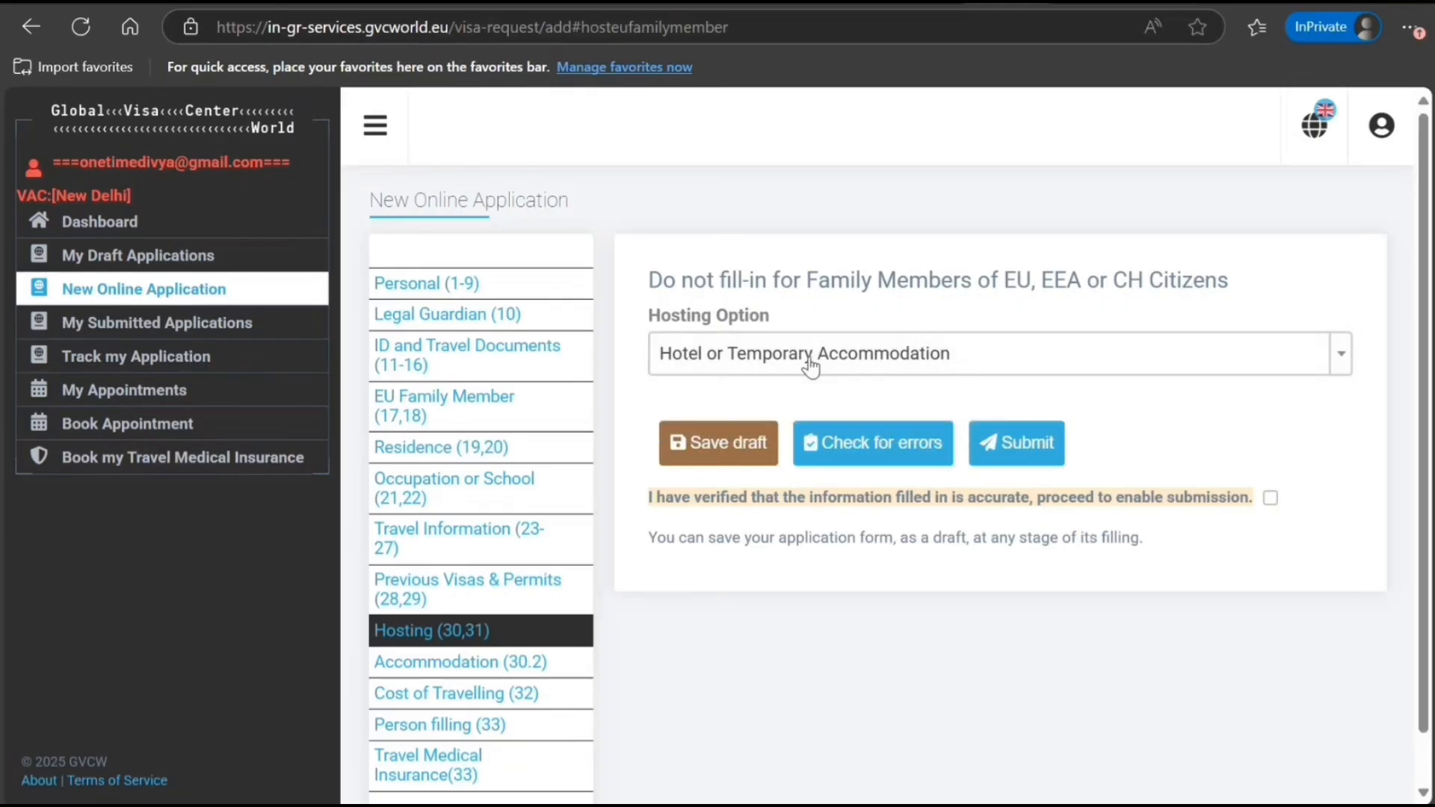
scroll(534, 463, "down", 1)
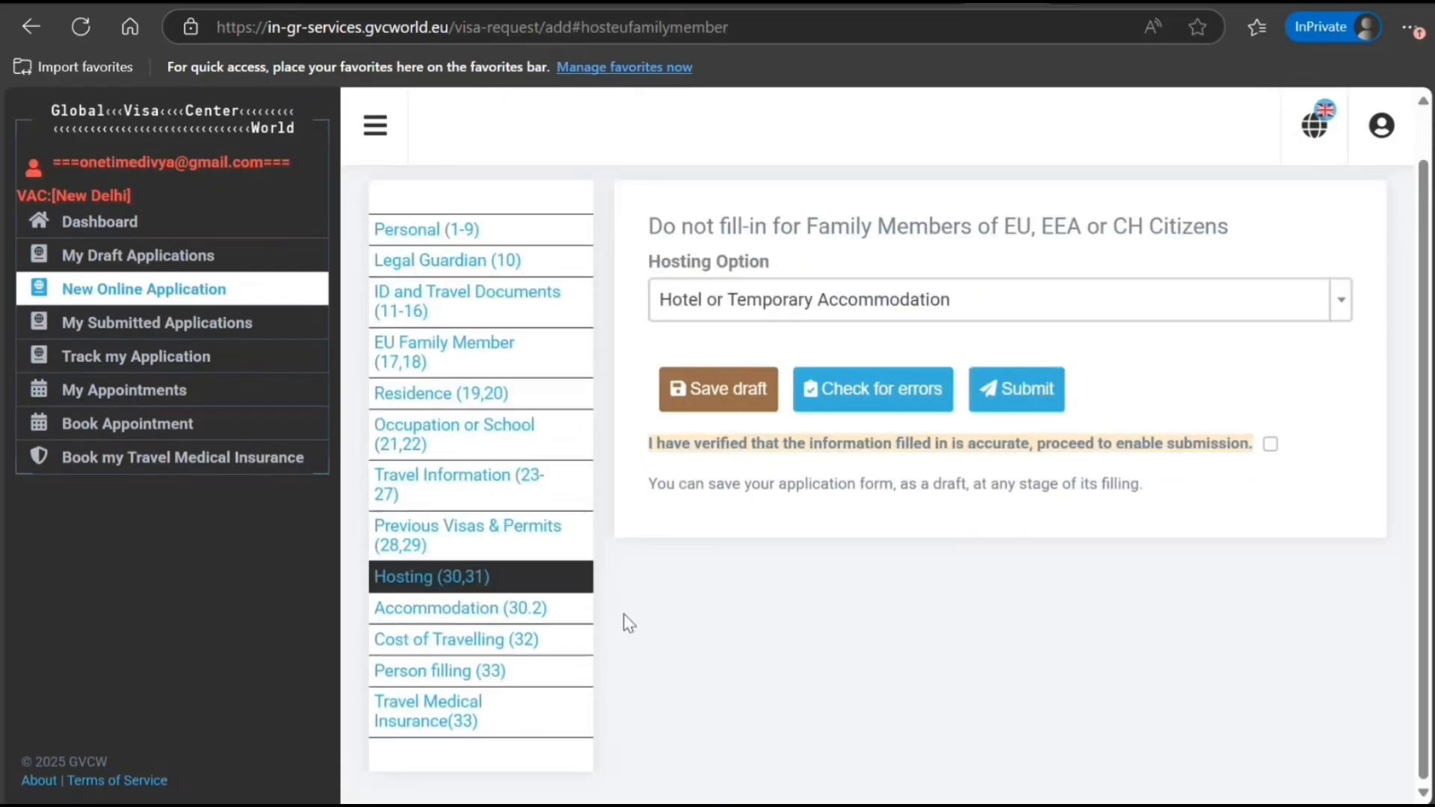
left_click(481, 609)
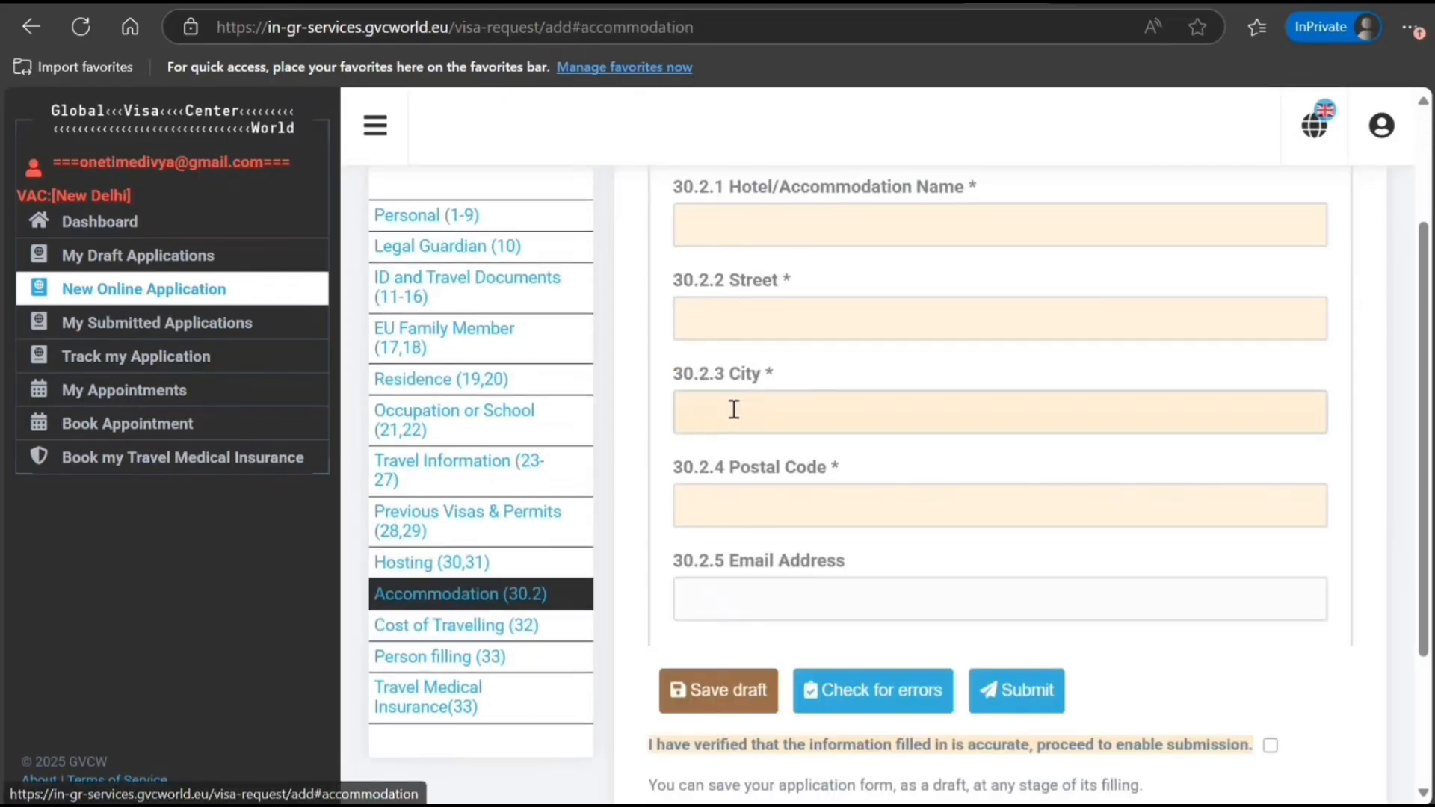
Enter hotel name HOTEL GREECE with its street, city and postal code
scroll(801, 391, "up", 2)
left_click(810, 326)
type("HOTeL GREEC")
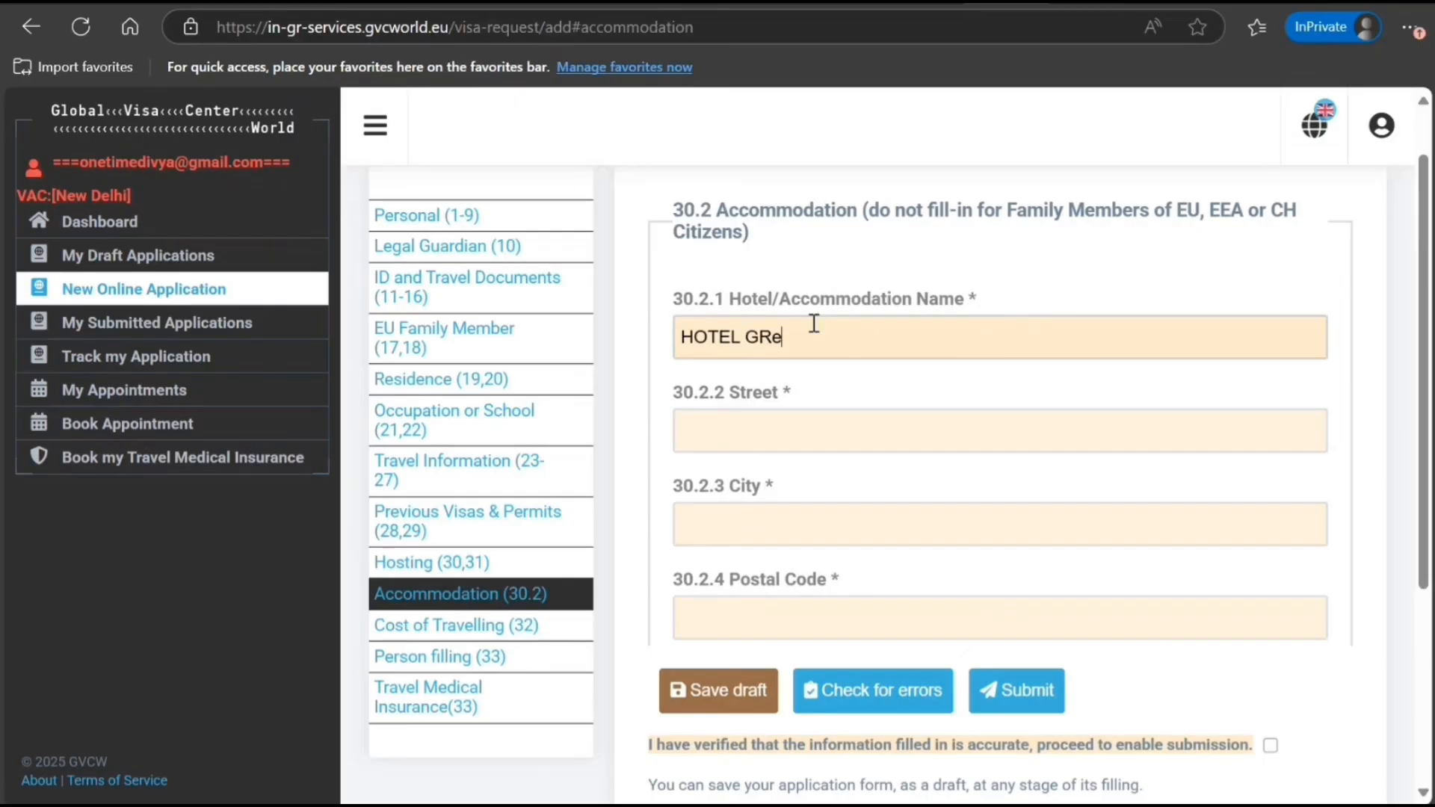
key("Tab")
type("6766 T HGHG H HG")
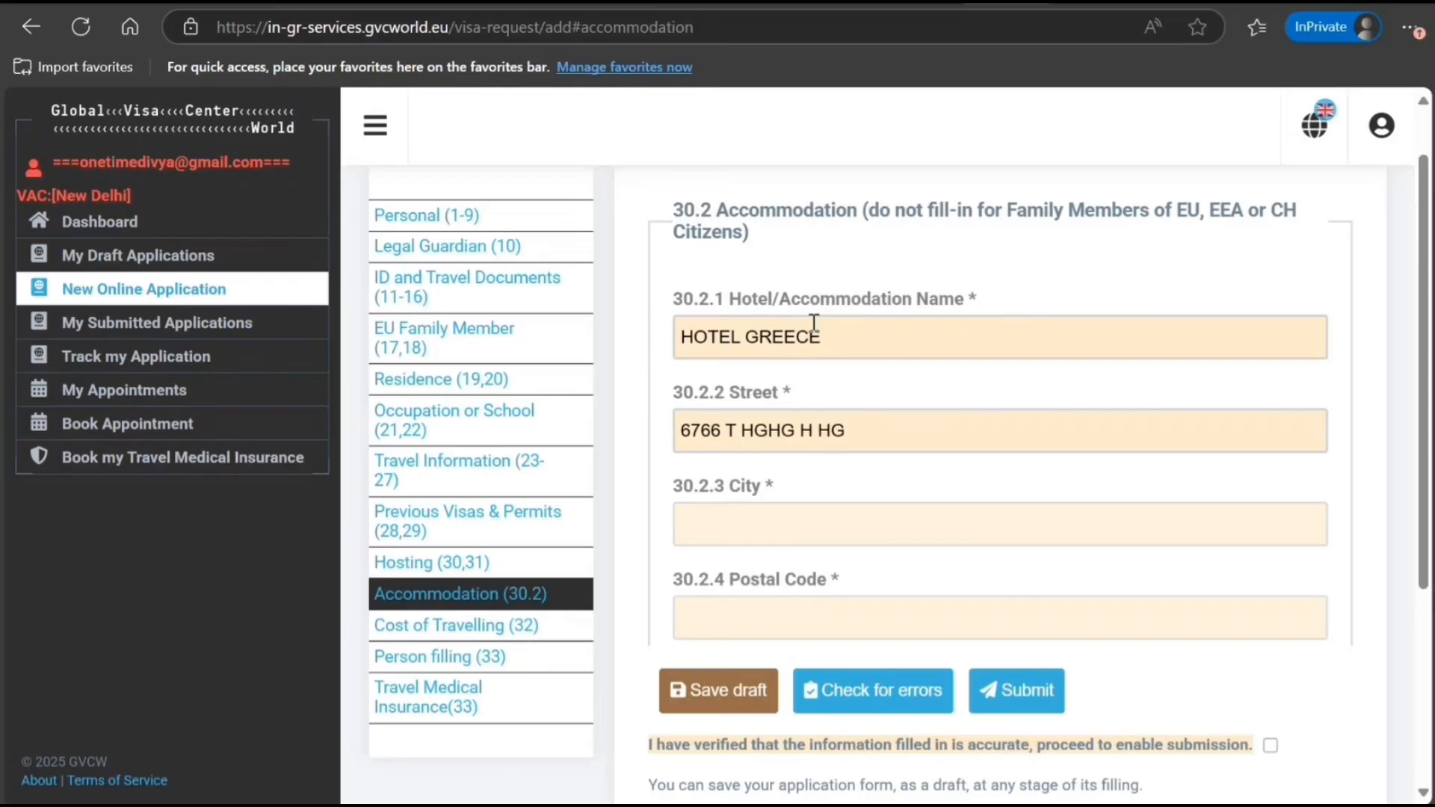
key("Tab")
type("FDFDFDFD")
key("Tab")
type("89898989")
Add the accommodation phone number, then open Cost of Travelling
scroll(814, 323, "down", 5)
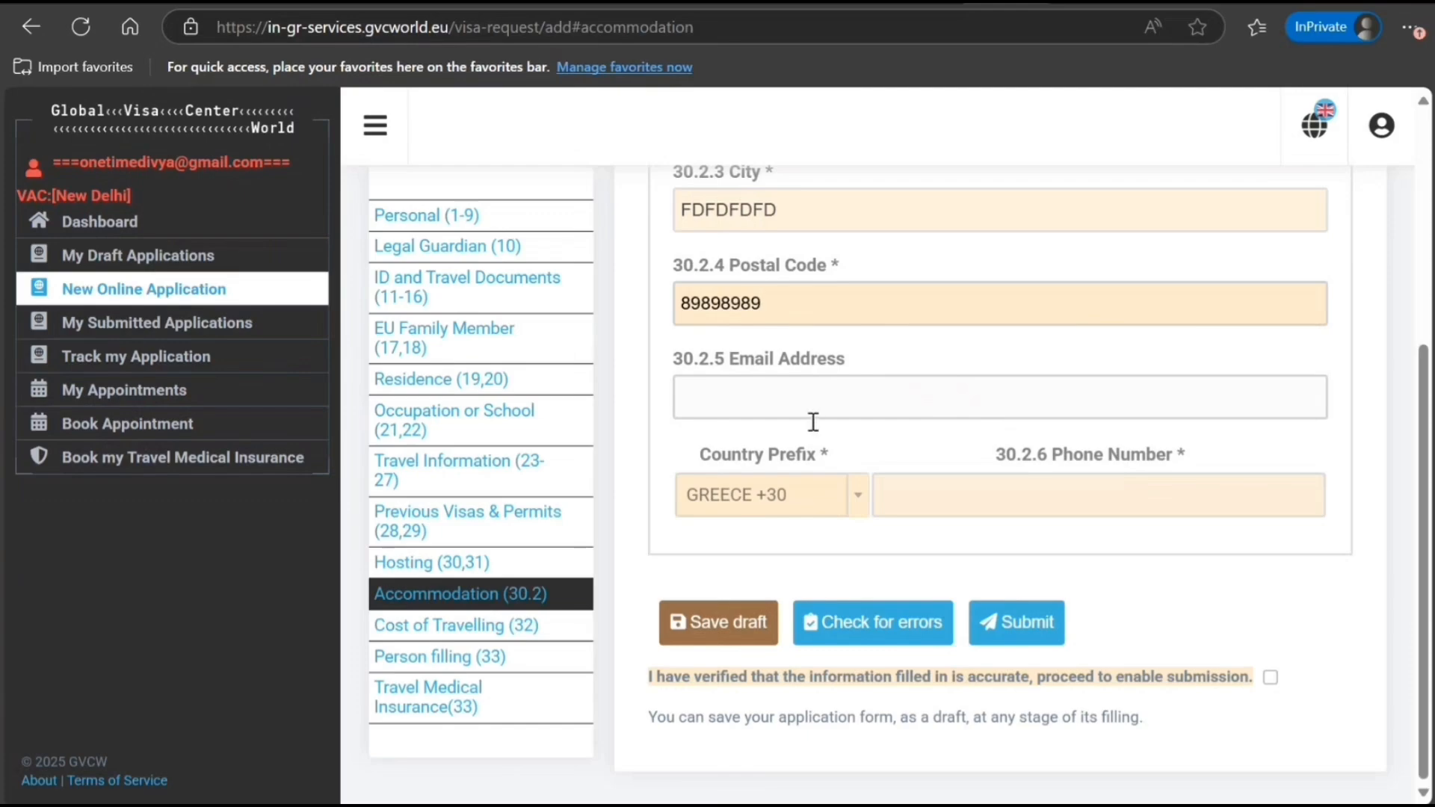
left_click(960, 499)
type("8989898989")
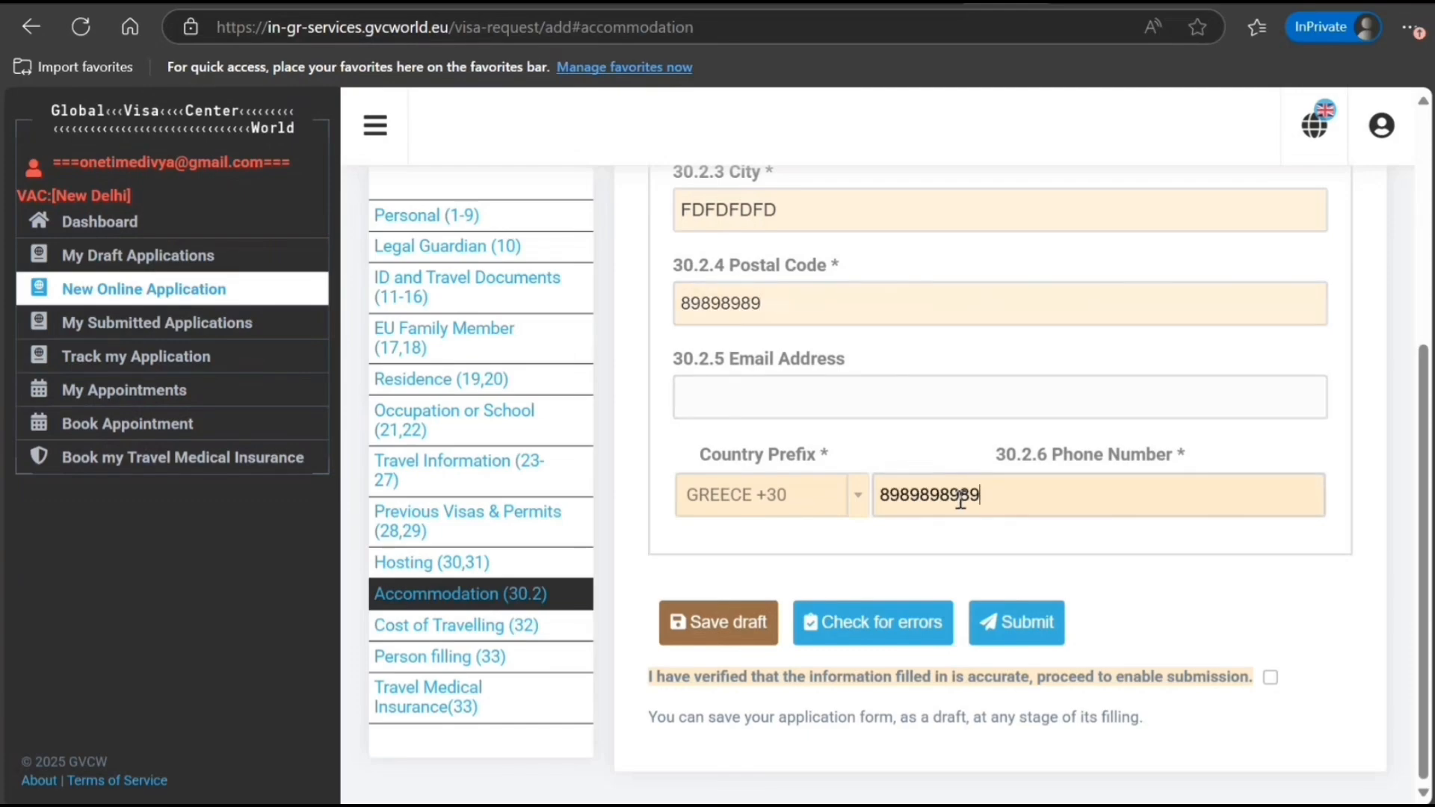
left_click(456, 625)
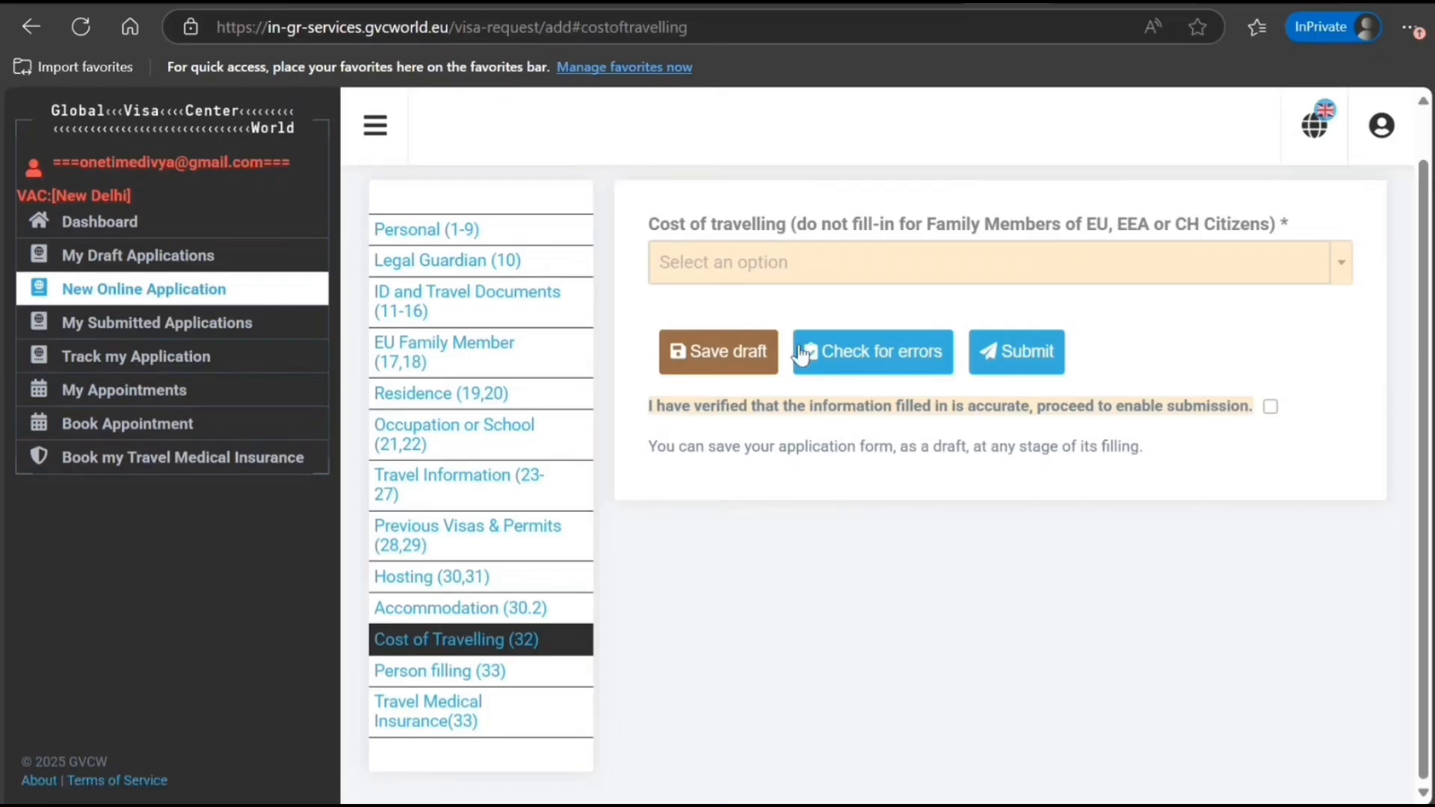
Make the Applicant pay travel costs with cash, card, prepaid accommodation, prepaid transport and travellers cheques
left_click(777, 263)
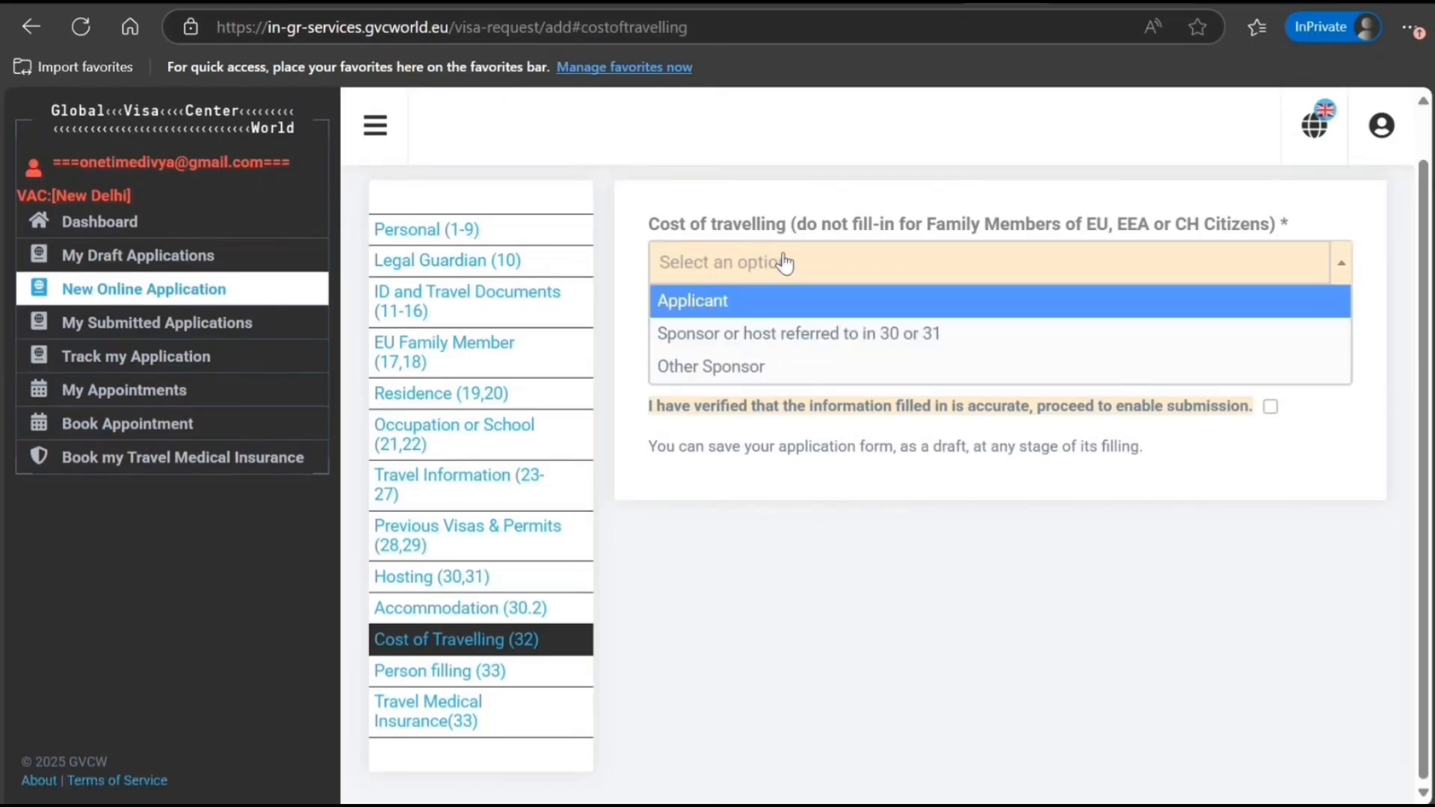
left_click(764, 306)
left_click(685, 389)
left_click(686, 415)
left_click(687, 441)
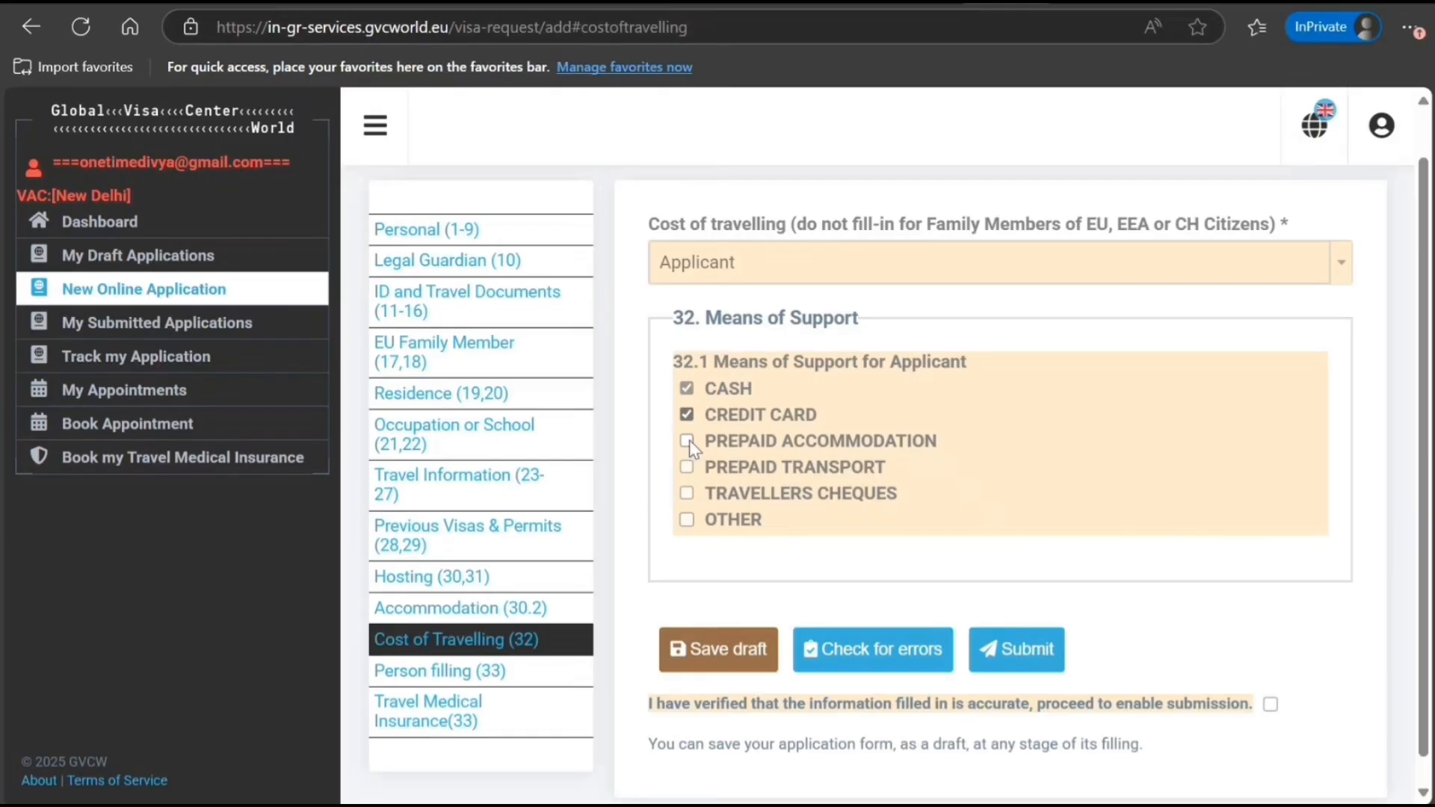
left_click(687, 467)
left_click(686, 519)
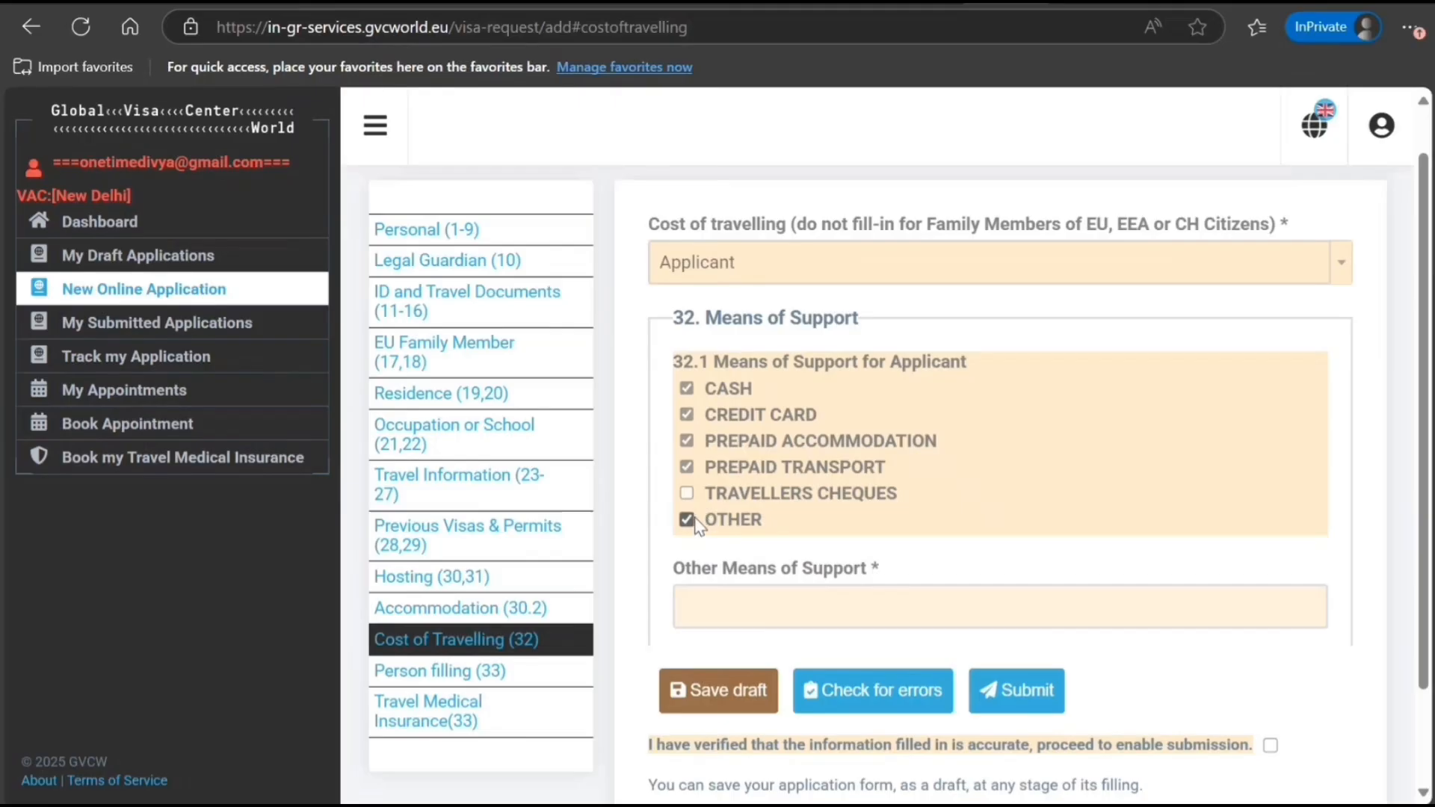
left_click(687, 518)
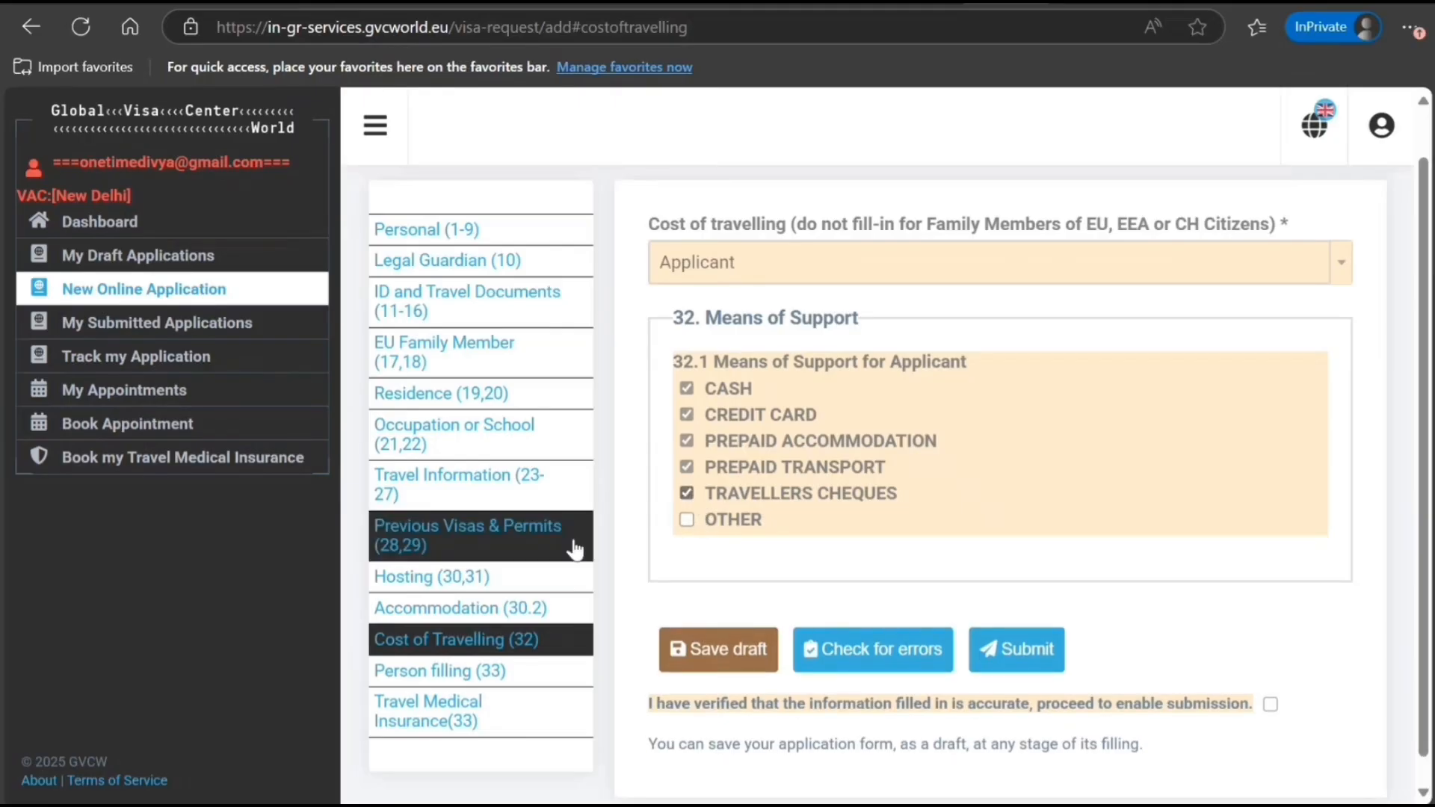
left_click(504, 671)
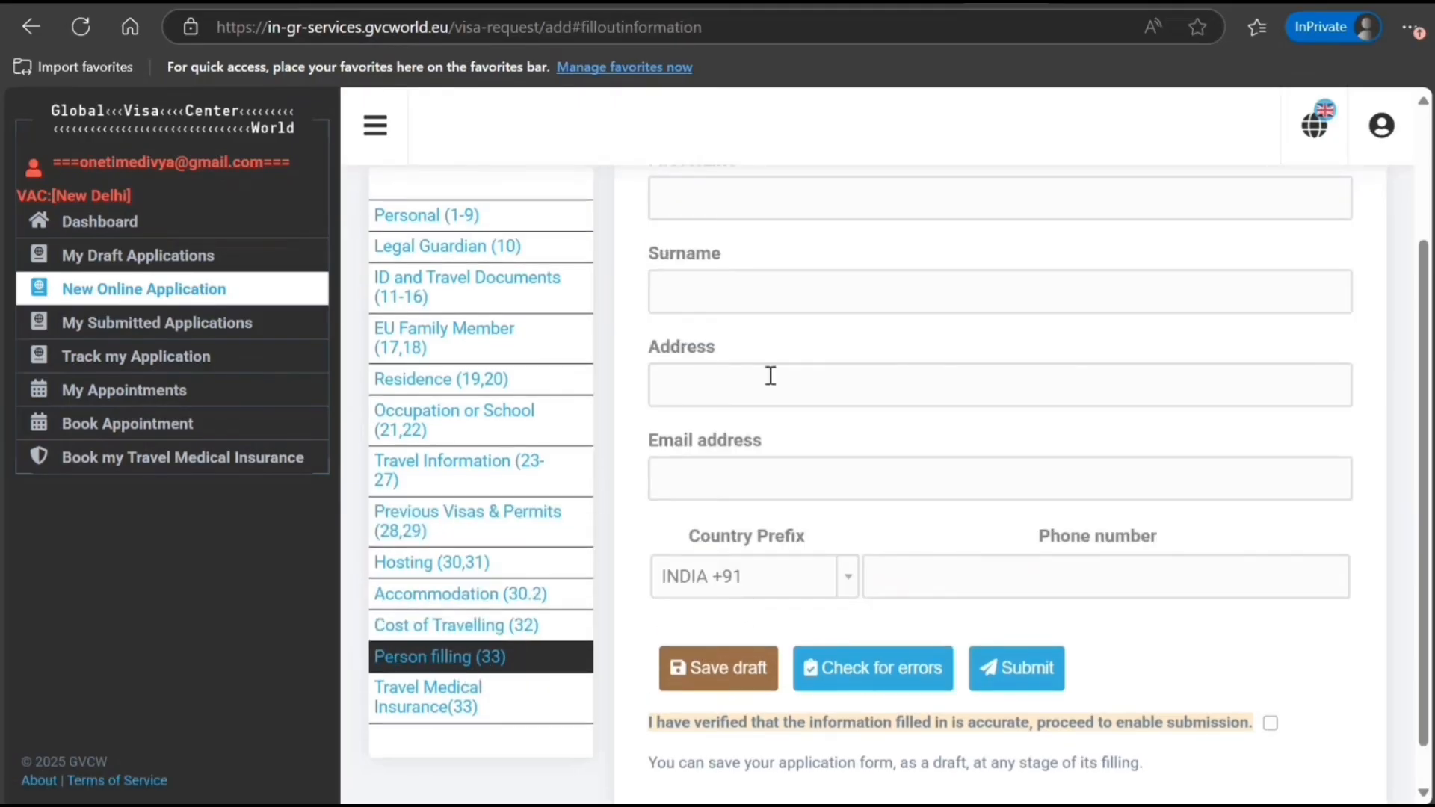
Skip the Person filling fields and answer Yes to question 33 on 30,000 EURO medical insurance
scroll(763, 367, "up", 3)
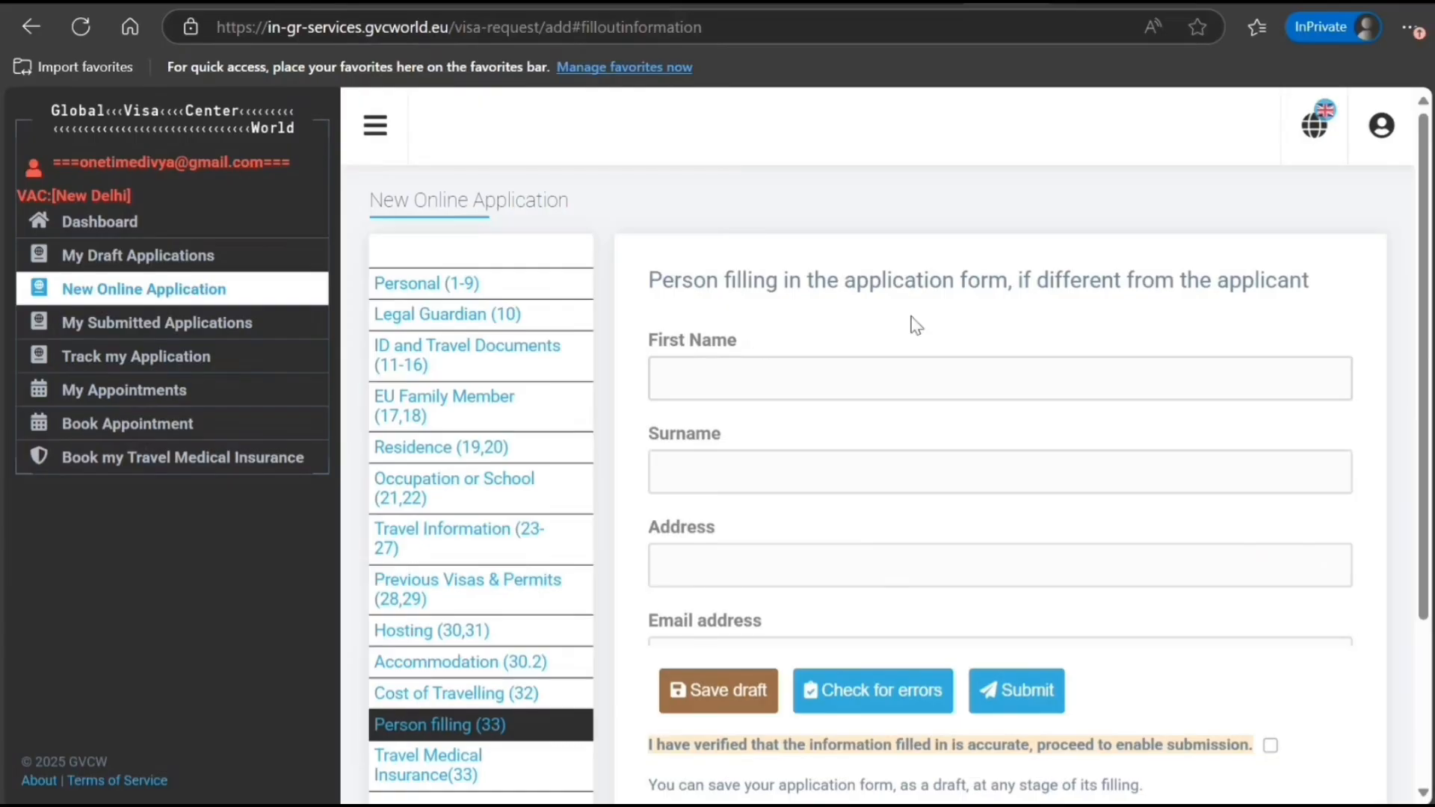
scroll(758, 376, "down", 3)
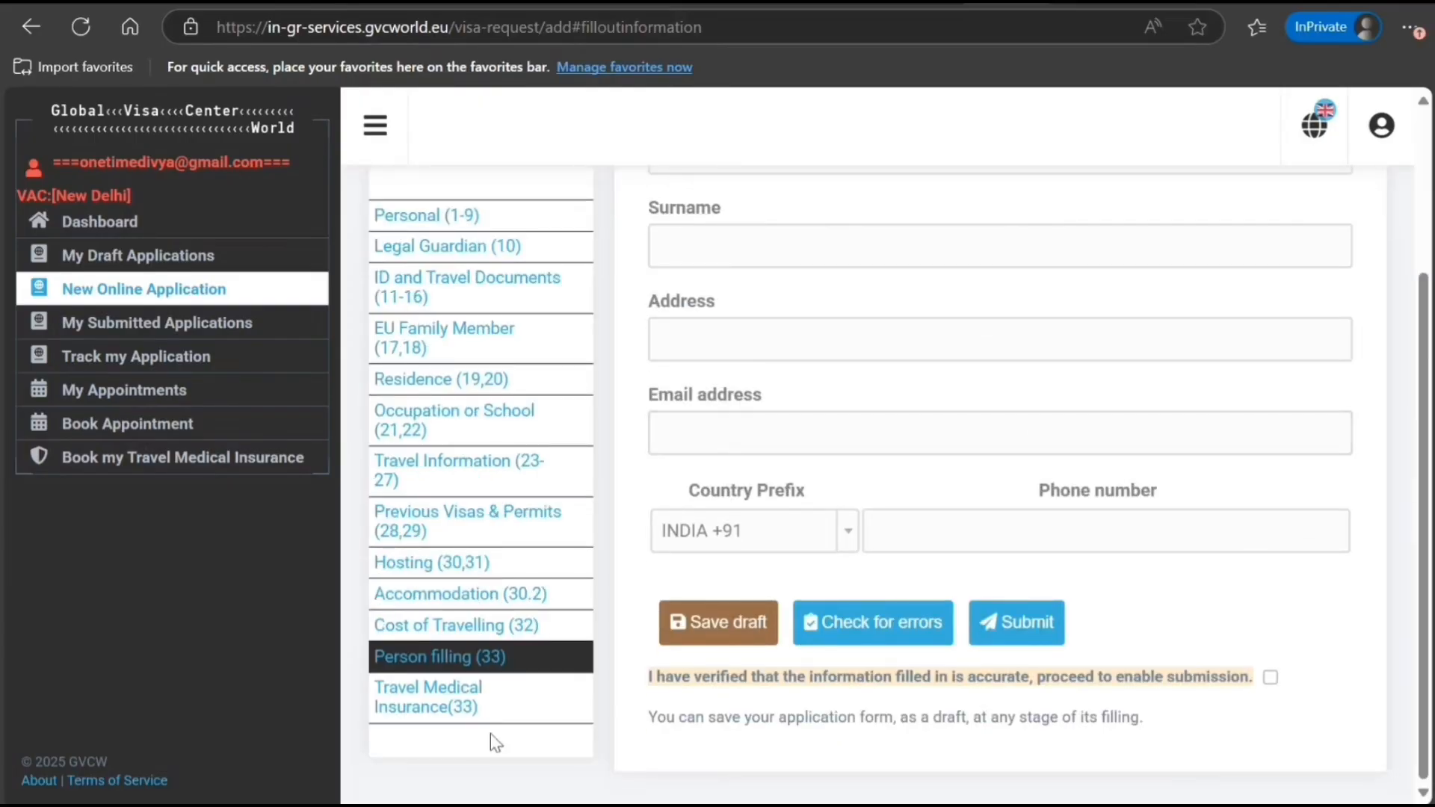
left_click(464, 711)
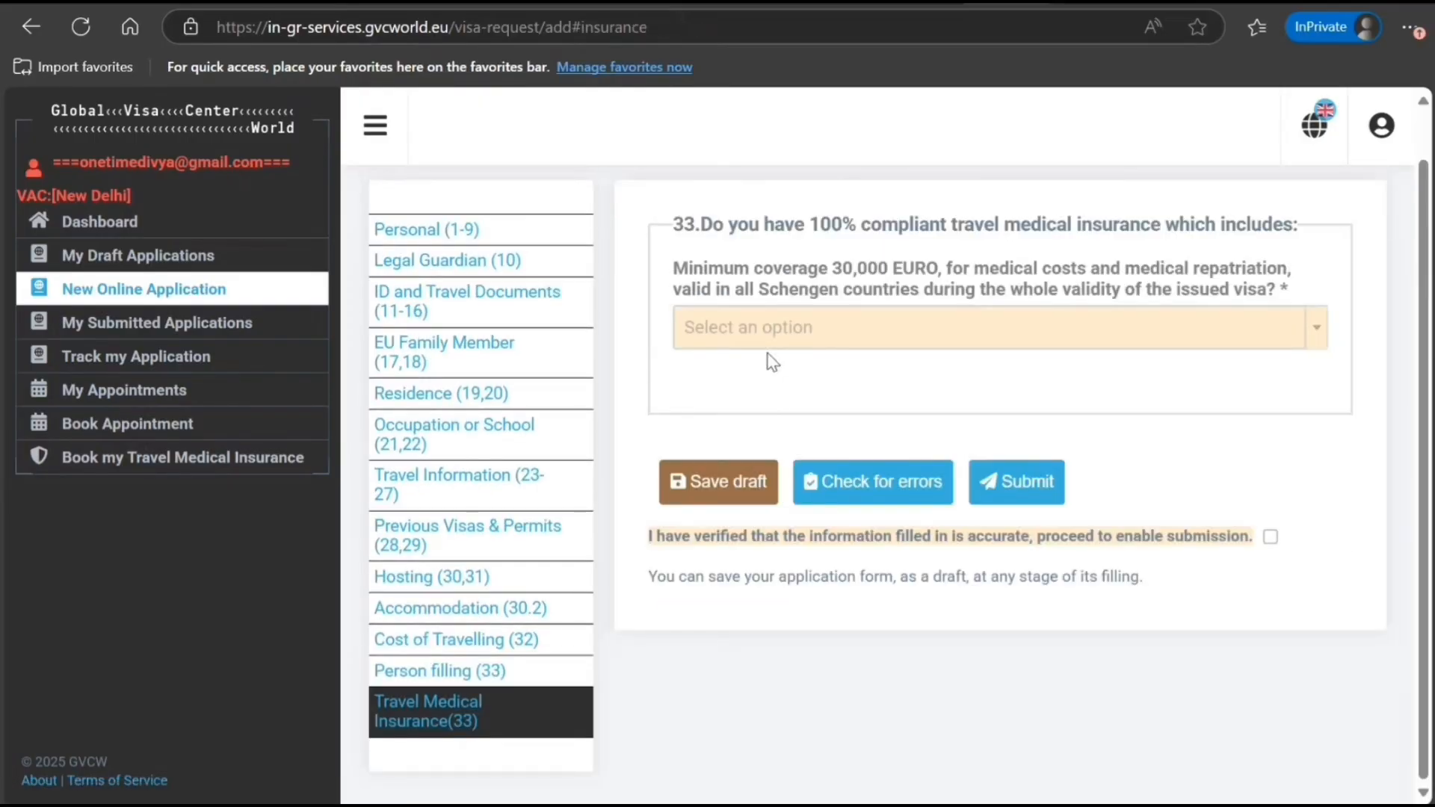
left_click(777, 333)
left_click(770, 384)
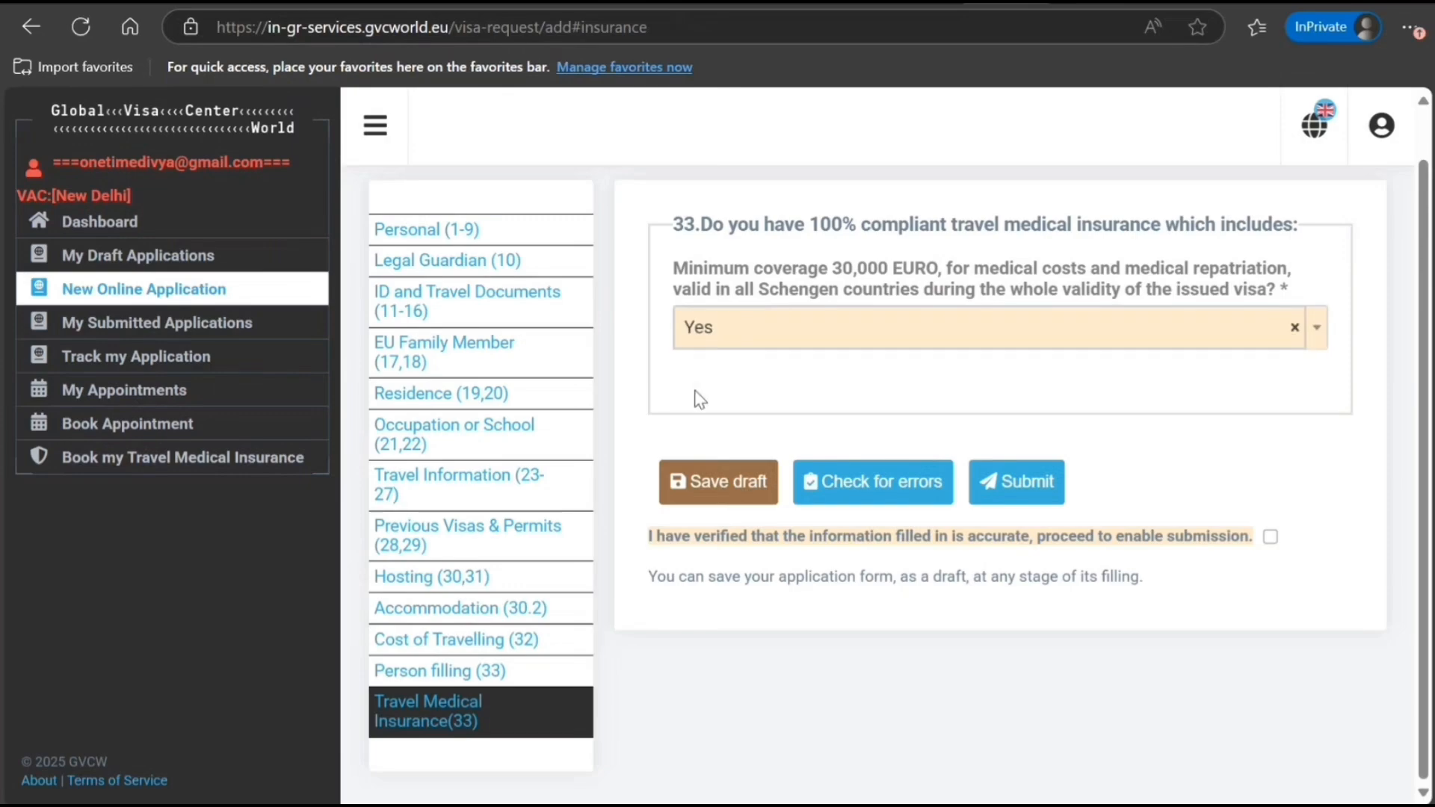
scroll(494, 554, "up", 1)
scroll(496, 571, "down", 1)
scroll(503, 571, "up", 1)
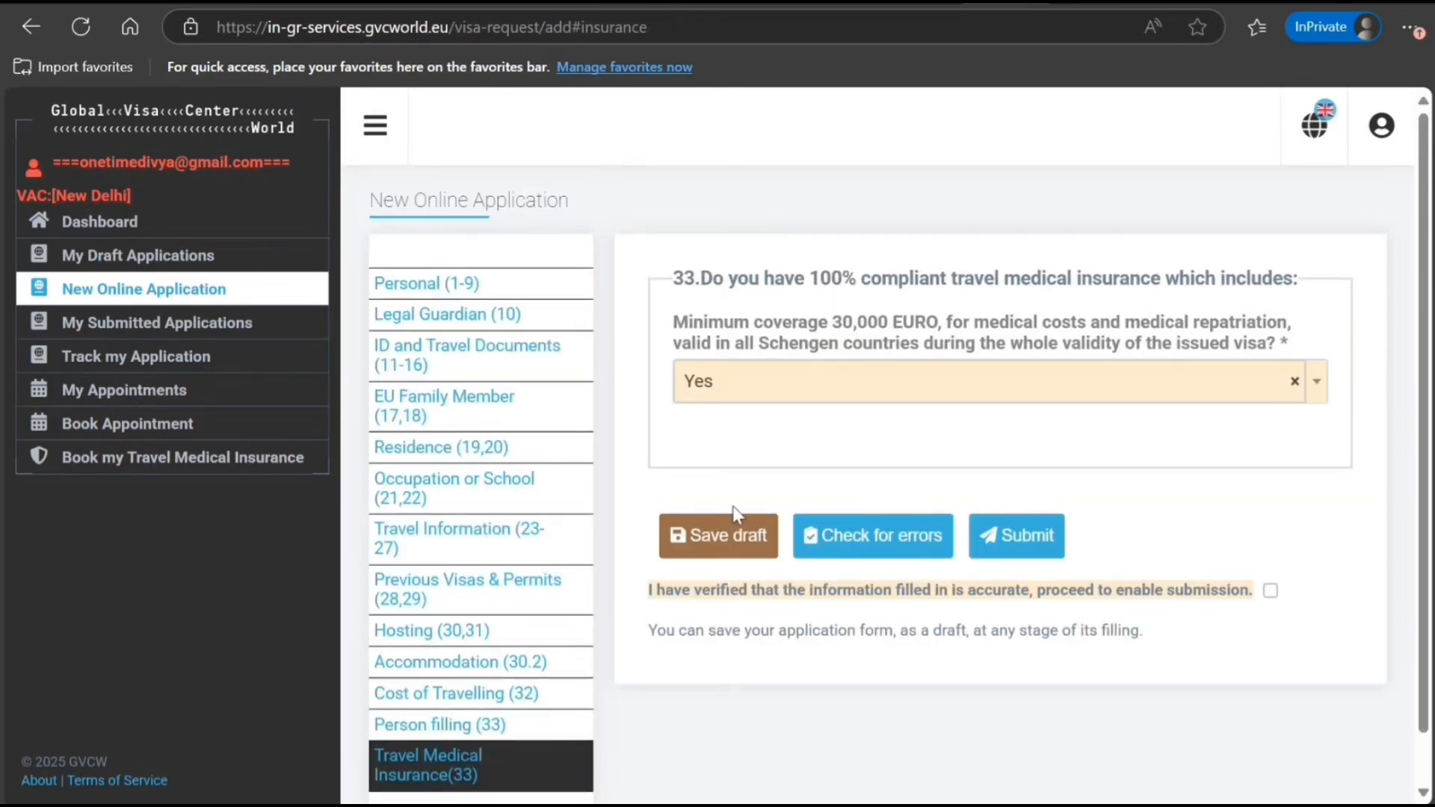
Enter an email address in Residence field 19.5 Email Address and re-run the error check to confirm it's valid
left_click(852, 538)
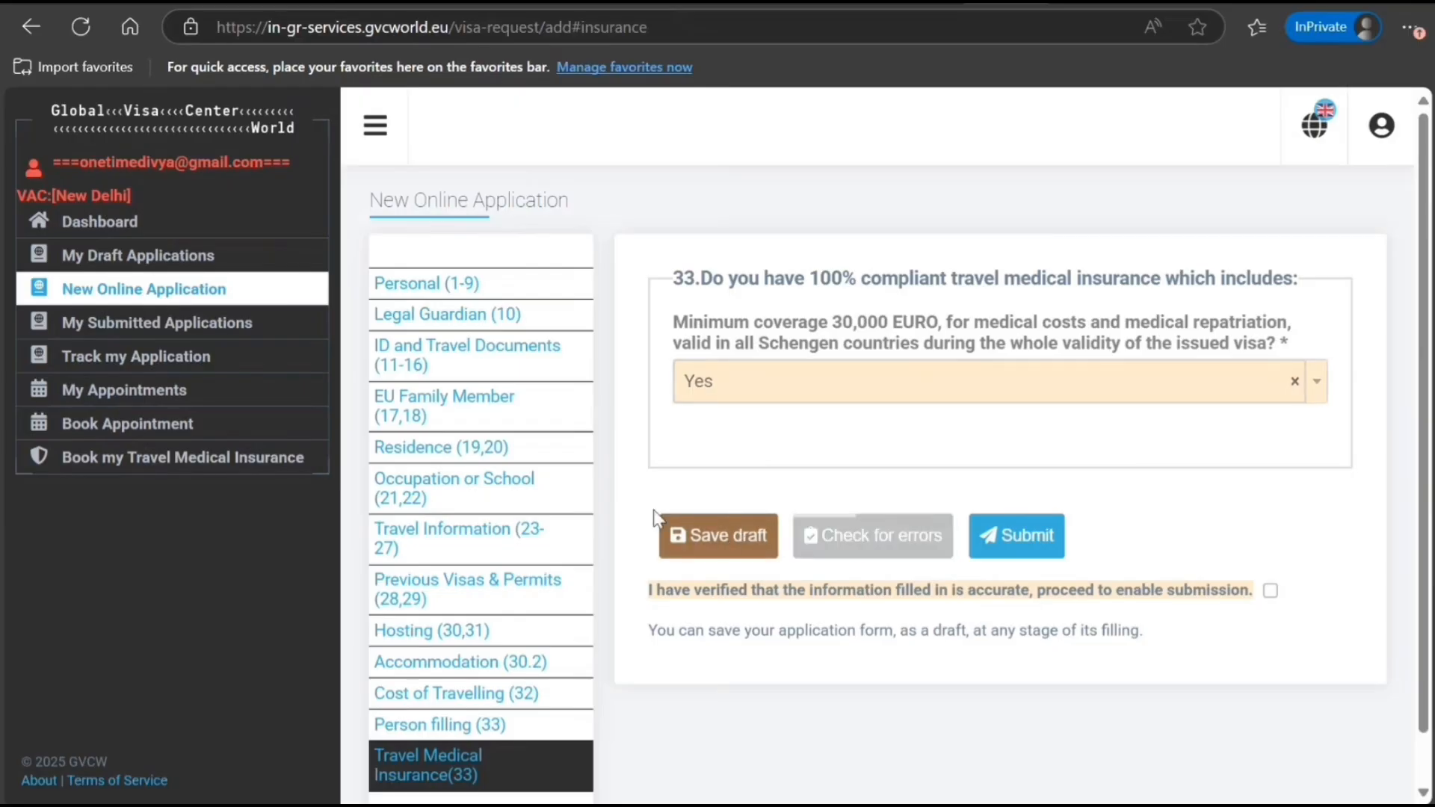
left_click(466, 458)
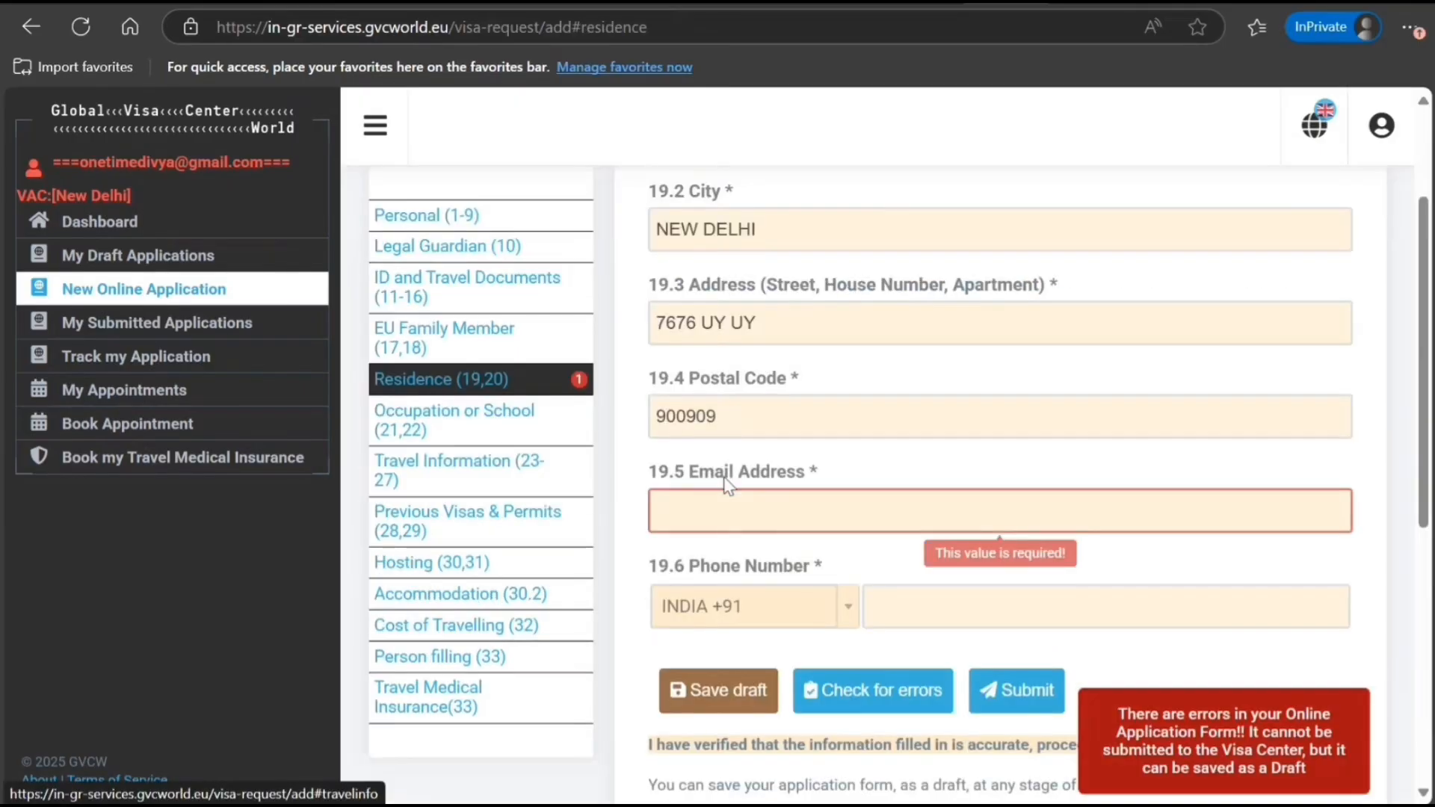
left_click(809, 508)
type("798")
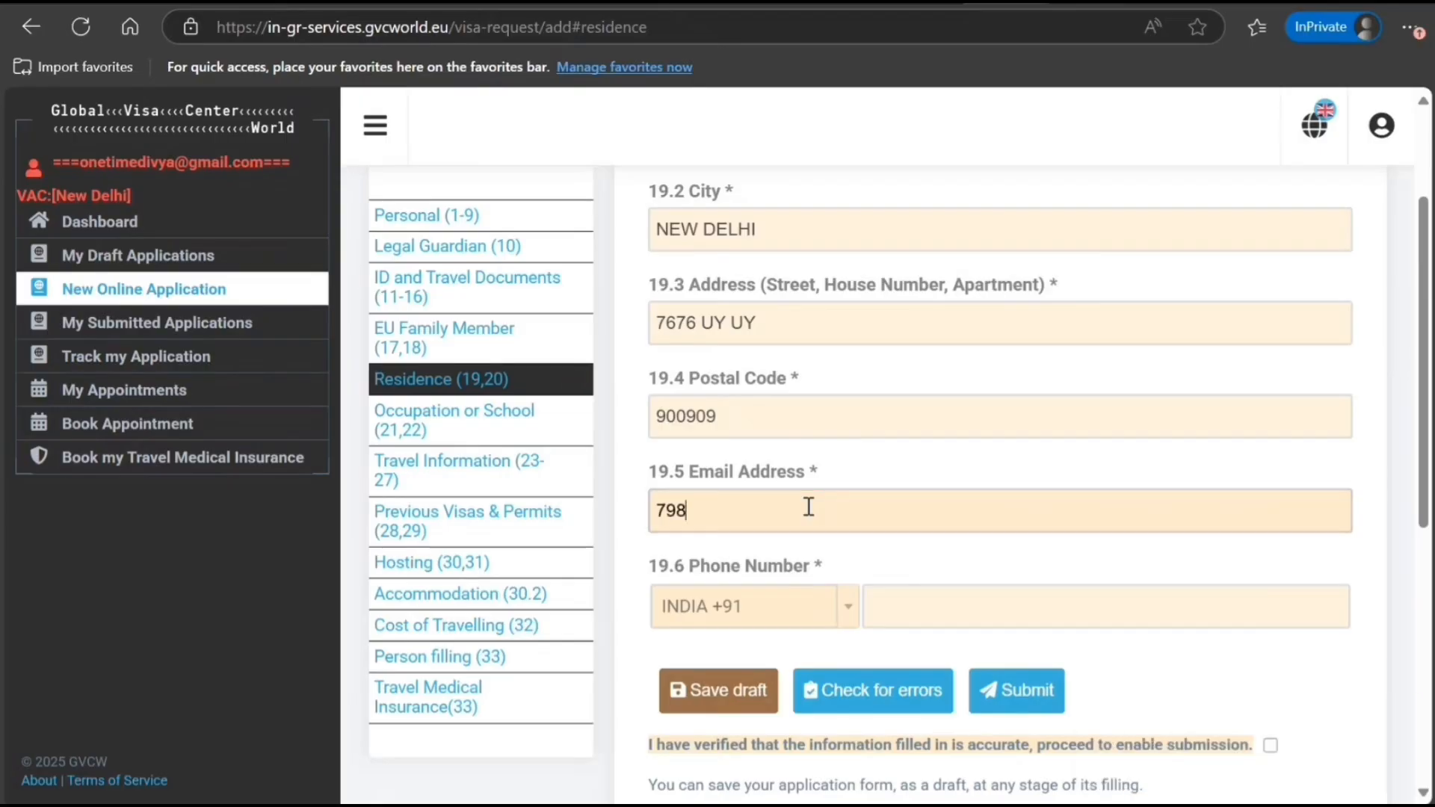
type("89899898998@DFDFD")
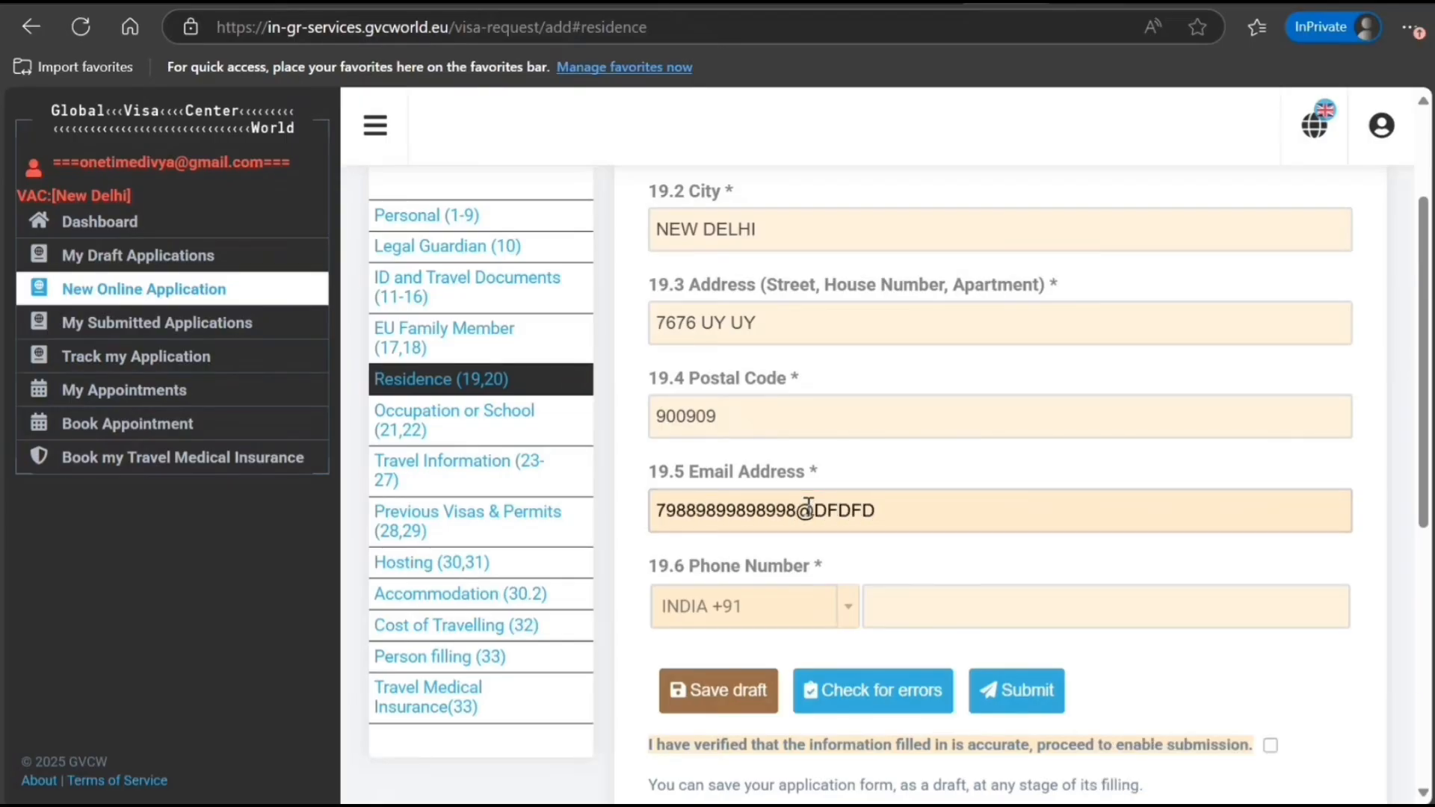
type(".JKJK")
left_click(817, 689)
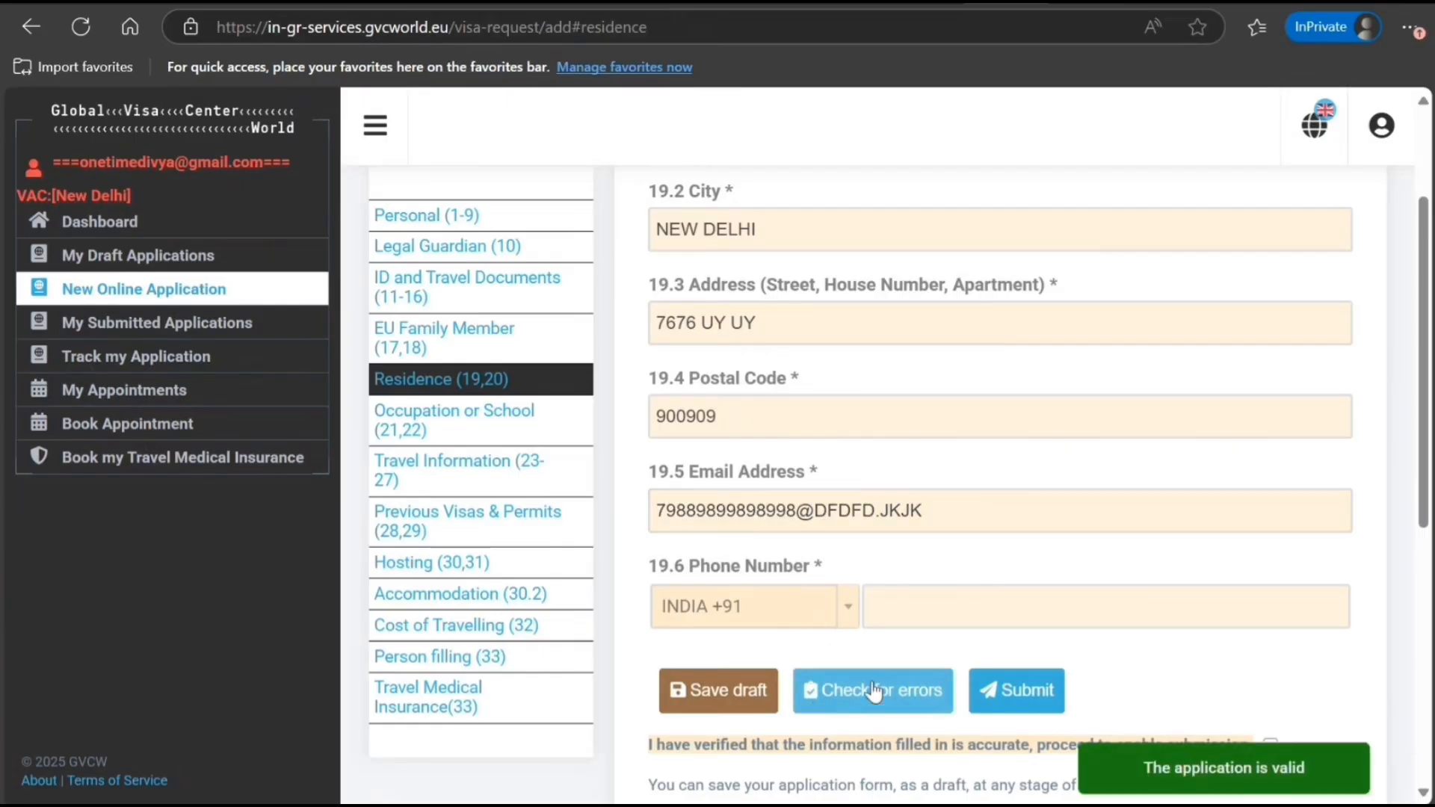
scroll(859, 613, "down", 3)
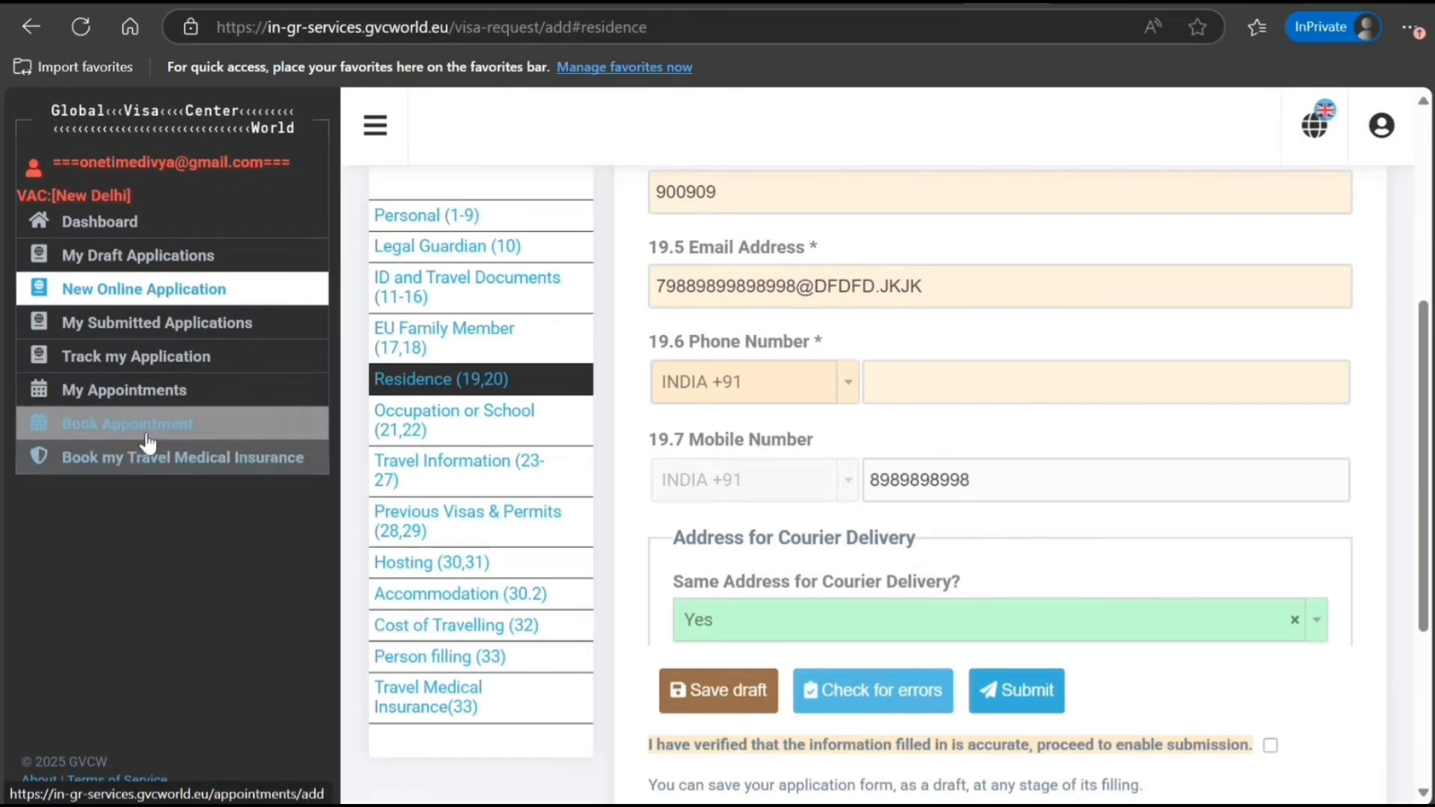
Browse My Appointments, Track my Application, and the empty submitted and draft lists, ending on the Dashboard
left_click(144, 400)
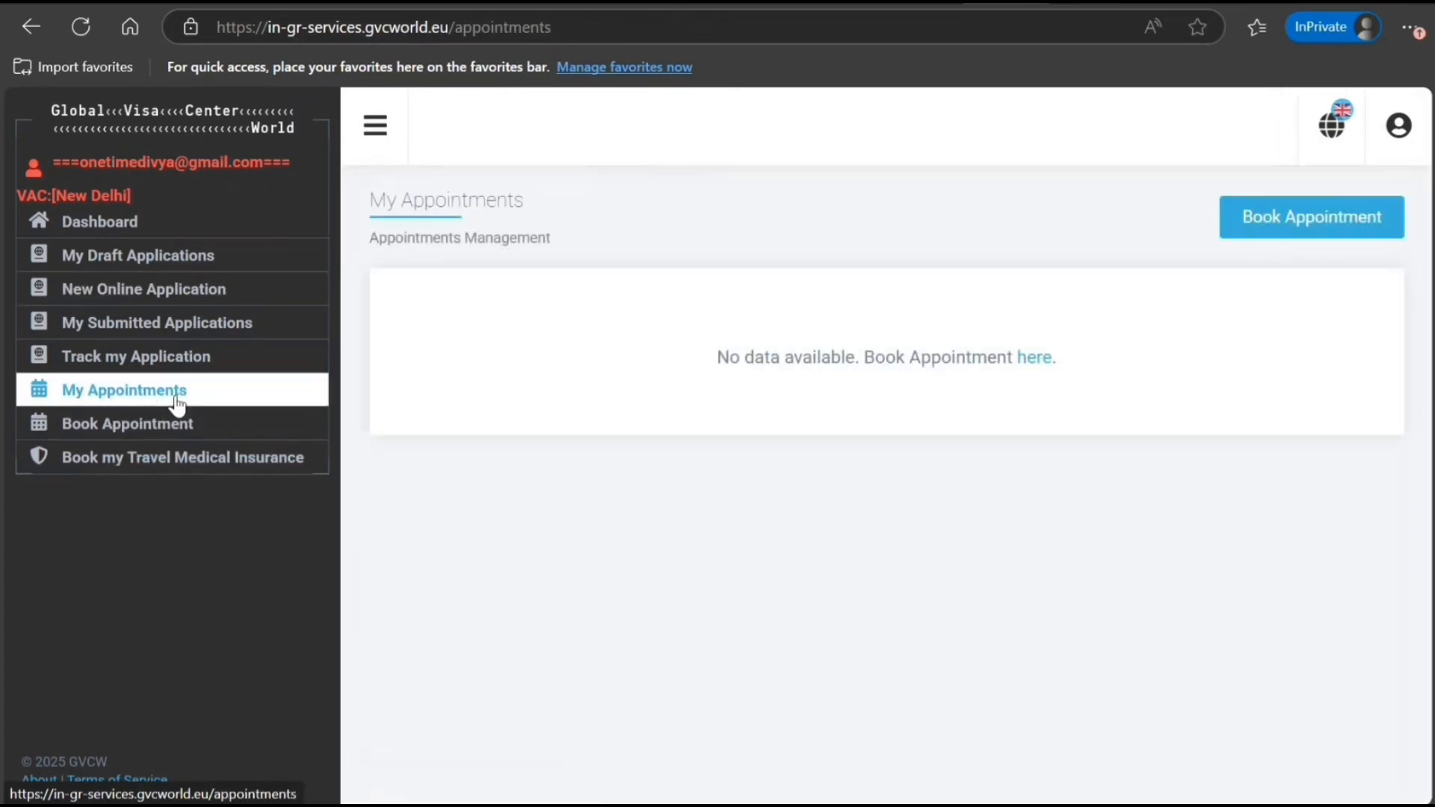
left_click(179, 360)
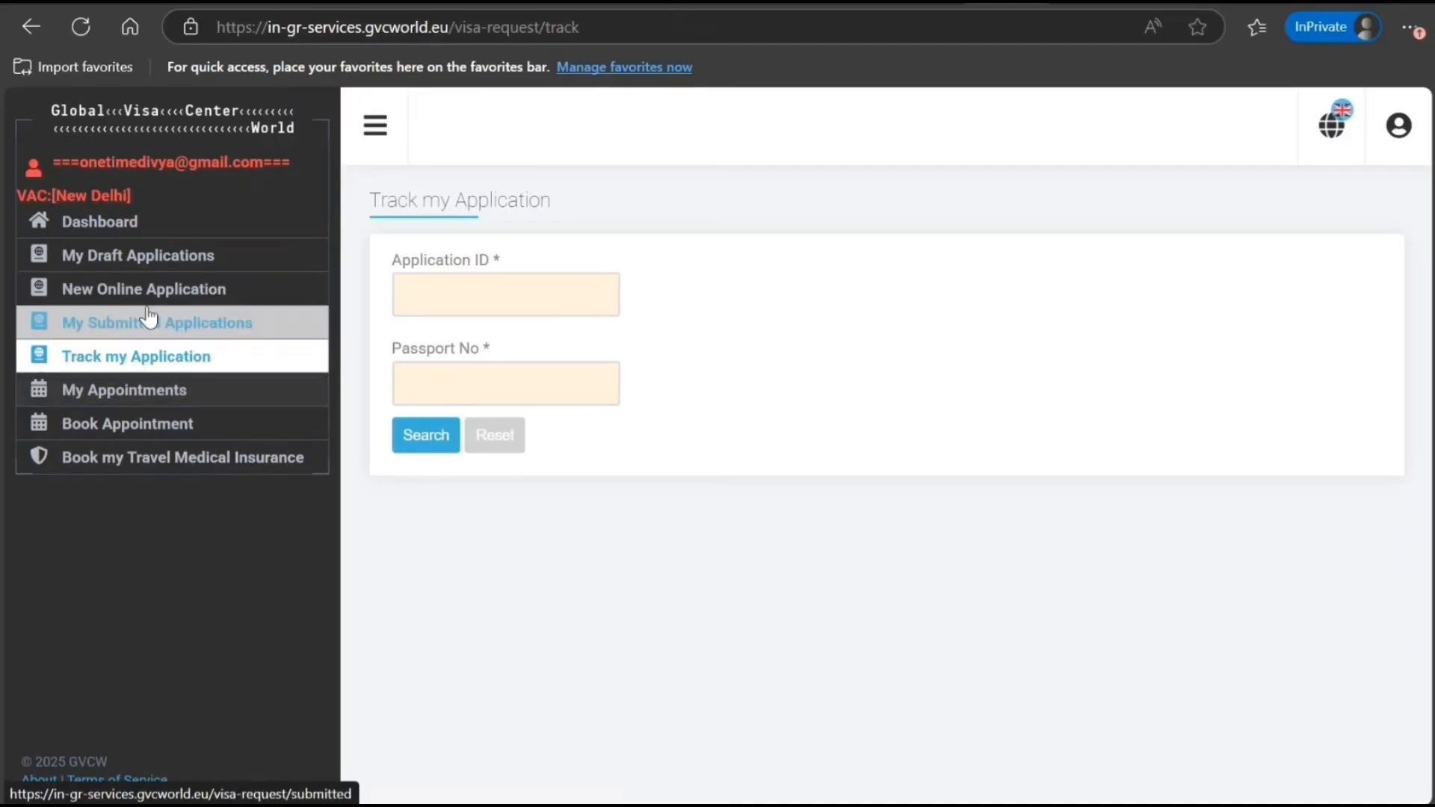
left_click(146, 338)
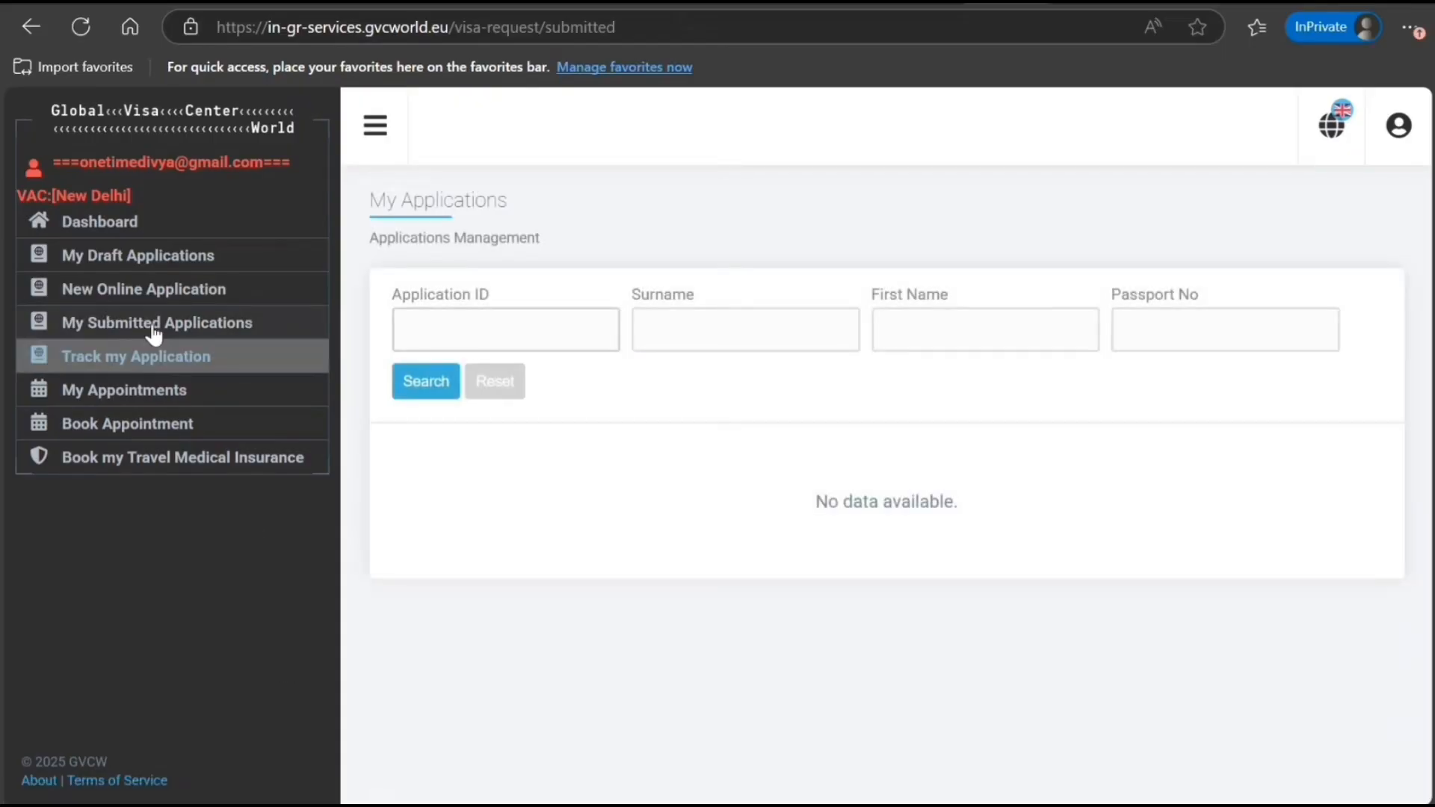
left_click(140, 261)
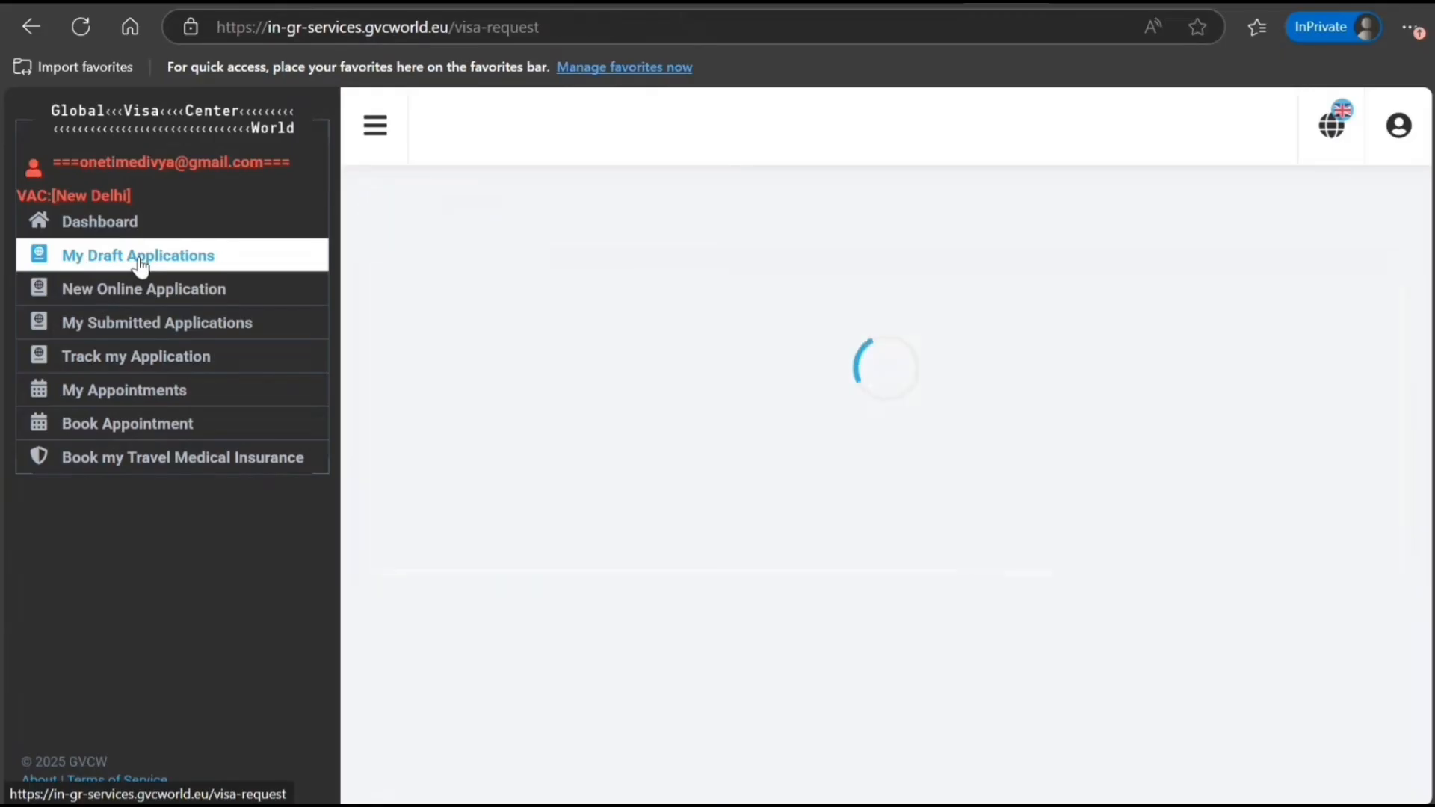
left_click(93, 223)
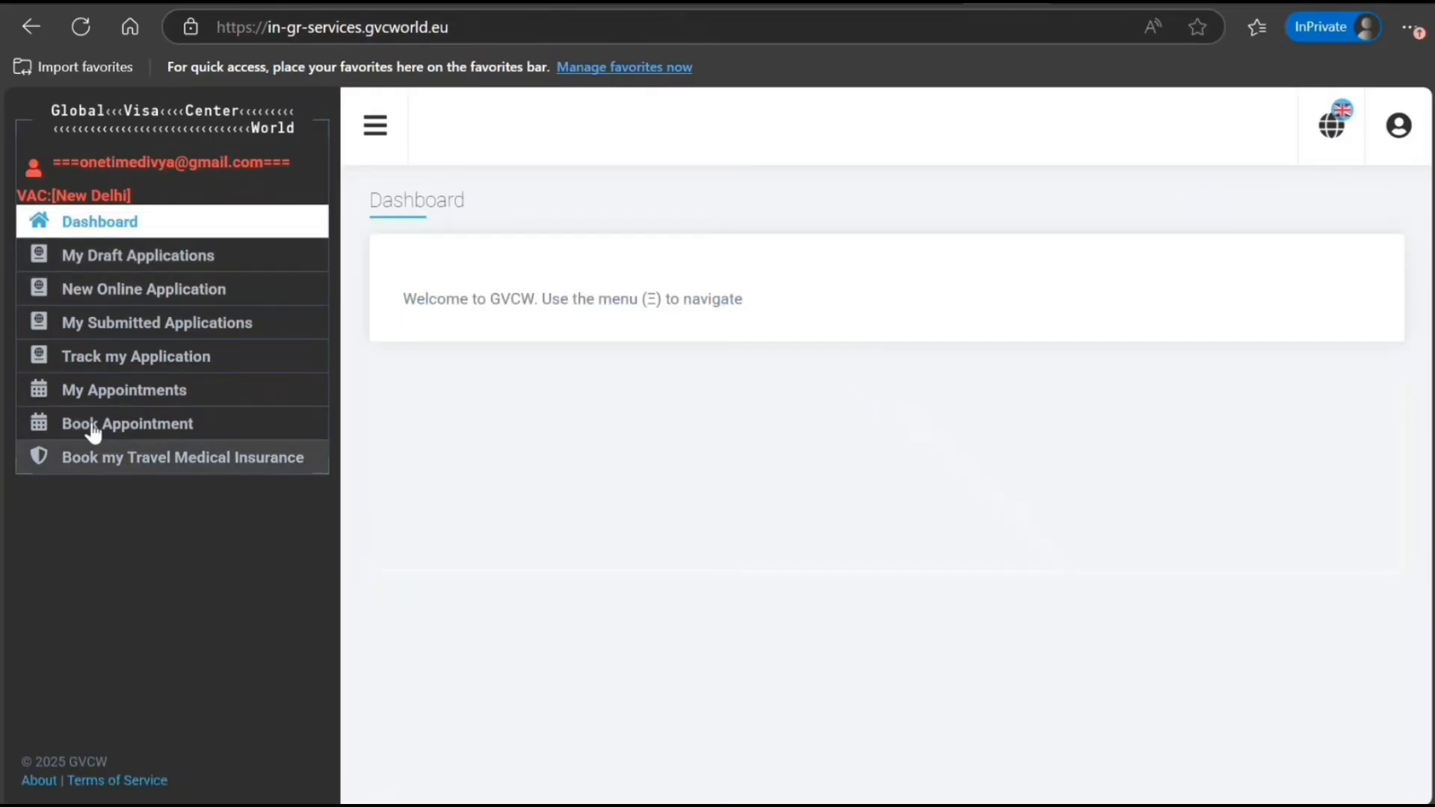
Start a Schengen Type C Individual appointment and try searching, dismissing the missing-field error
left_click(88, 430)
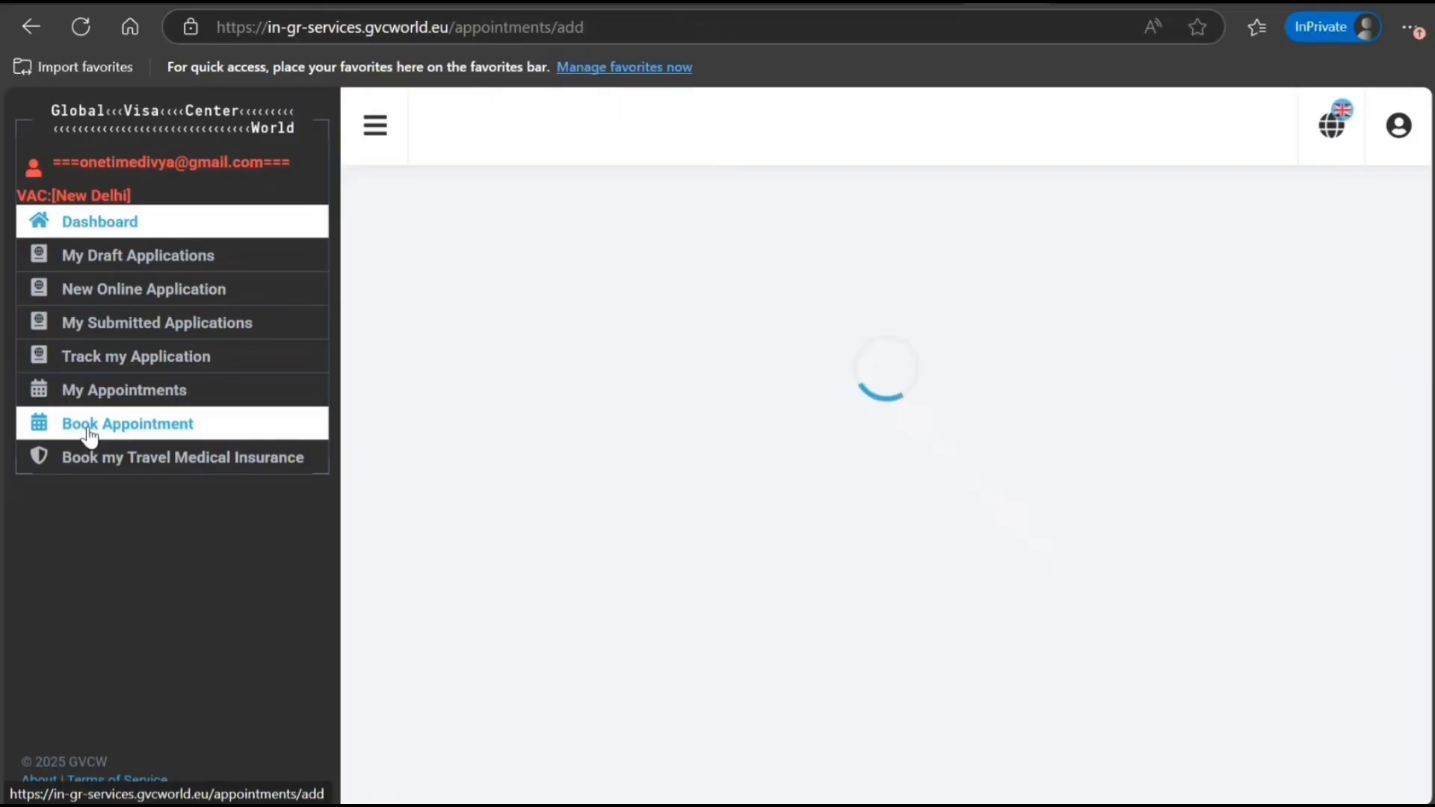
scroll(614, 617, "down", 3)
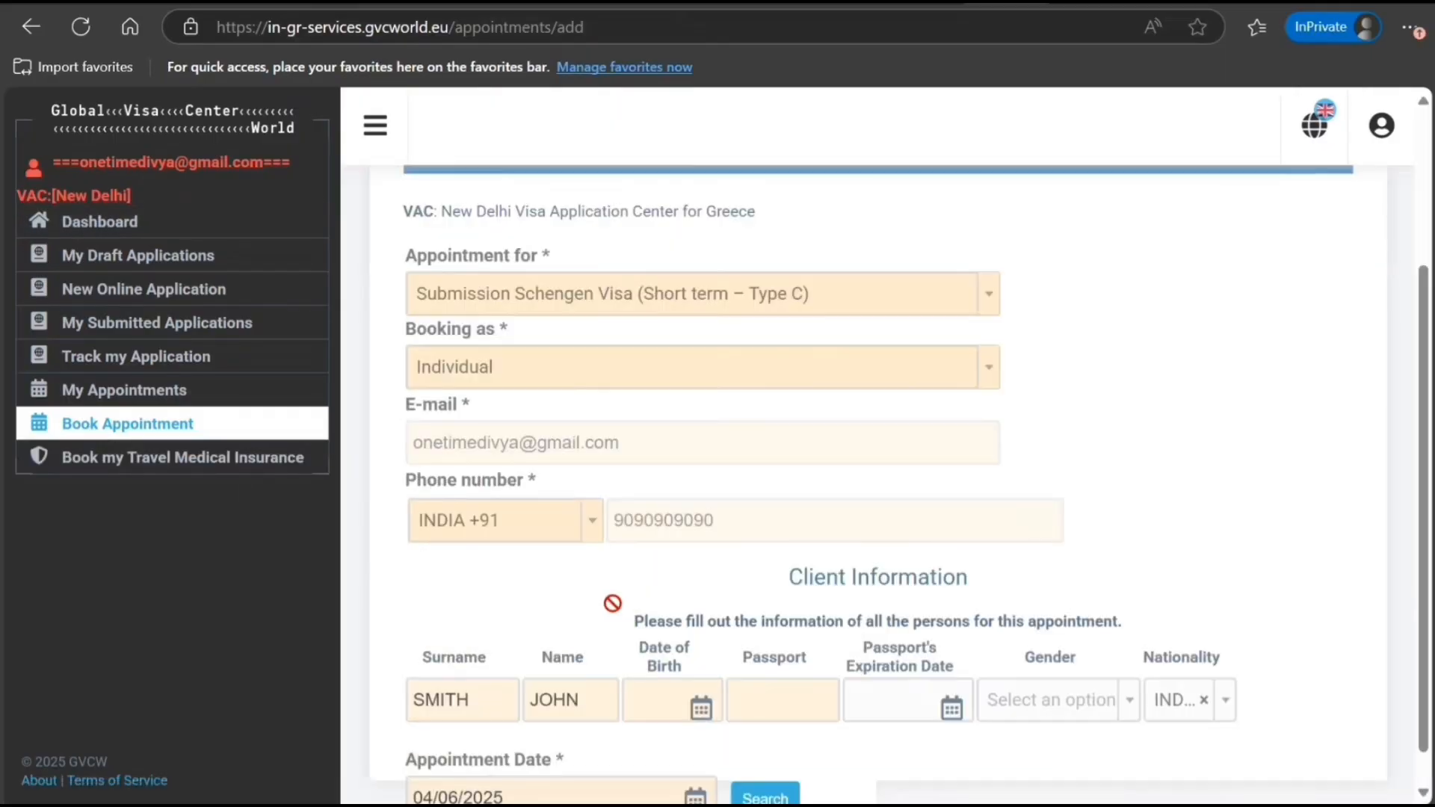
scroll(613, 598, "down", 1)
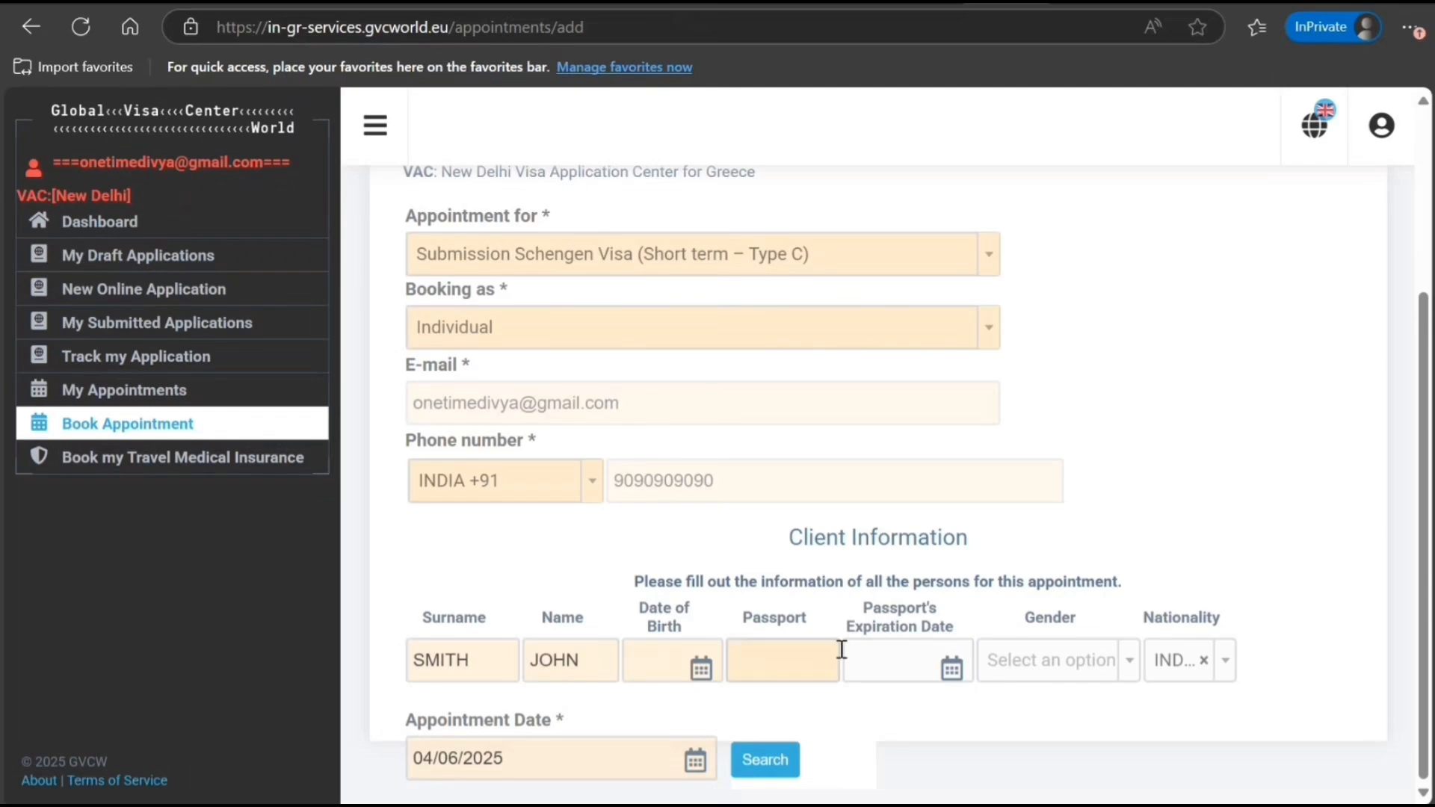
left_click(794, 664)
left_click(764, 760)
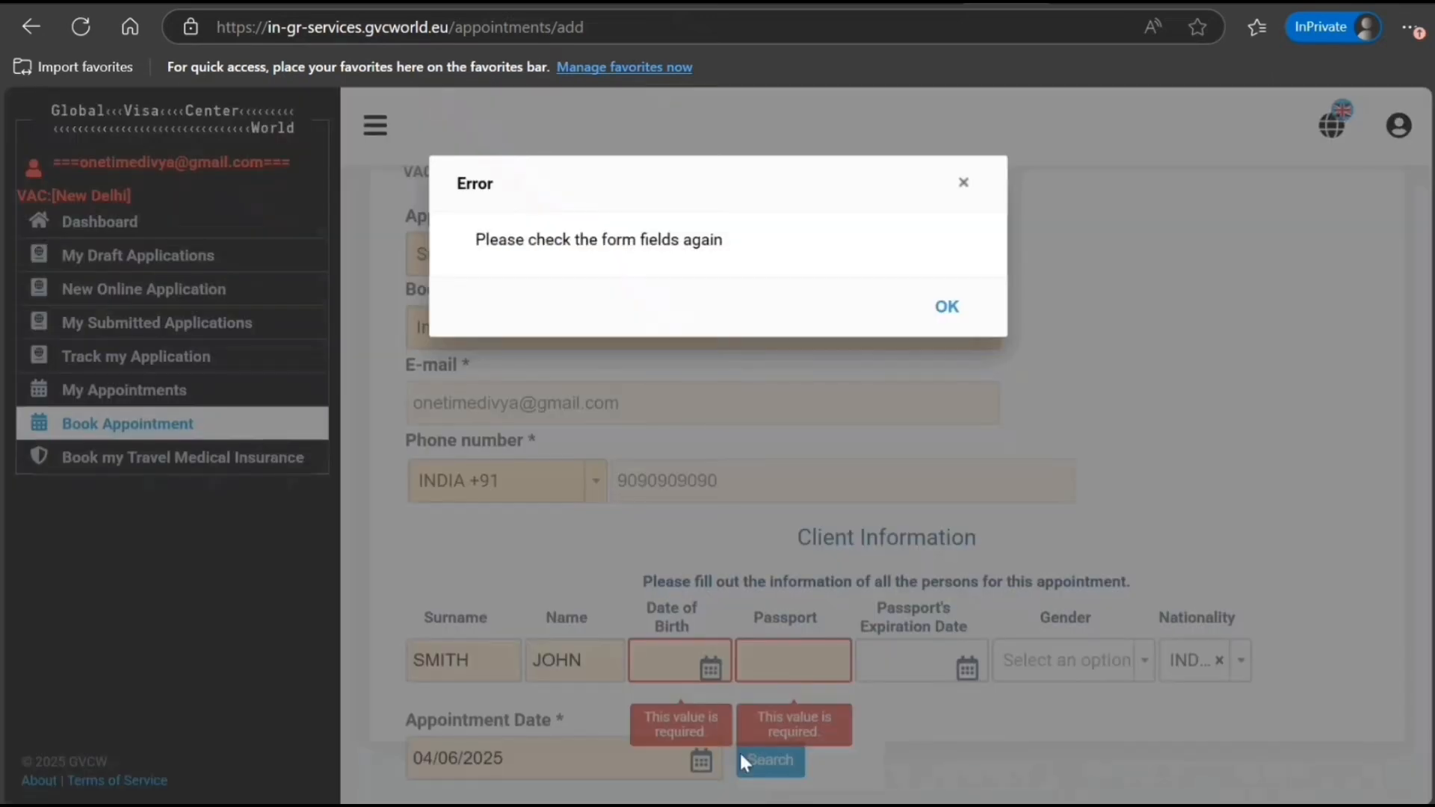
left_click(957, 187)
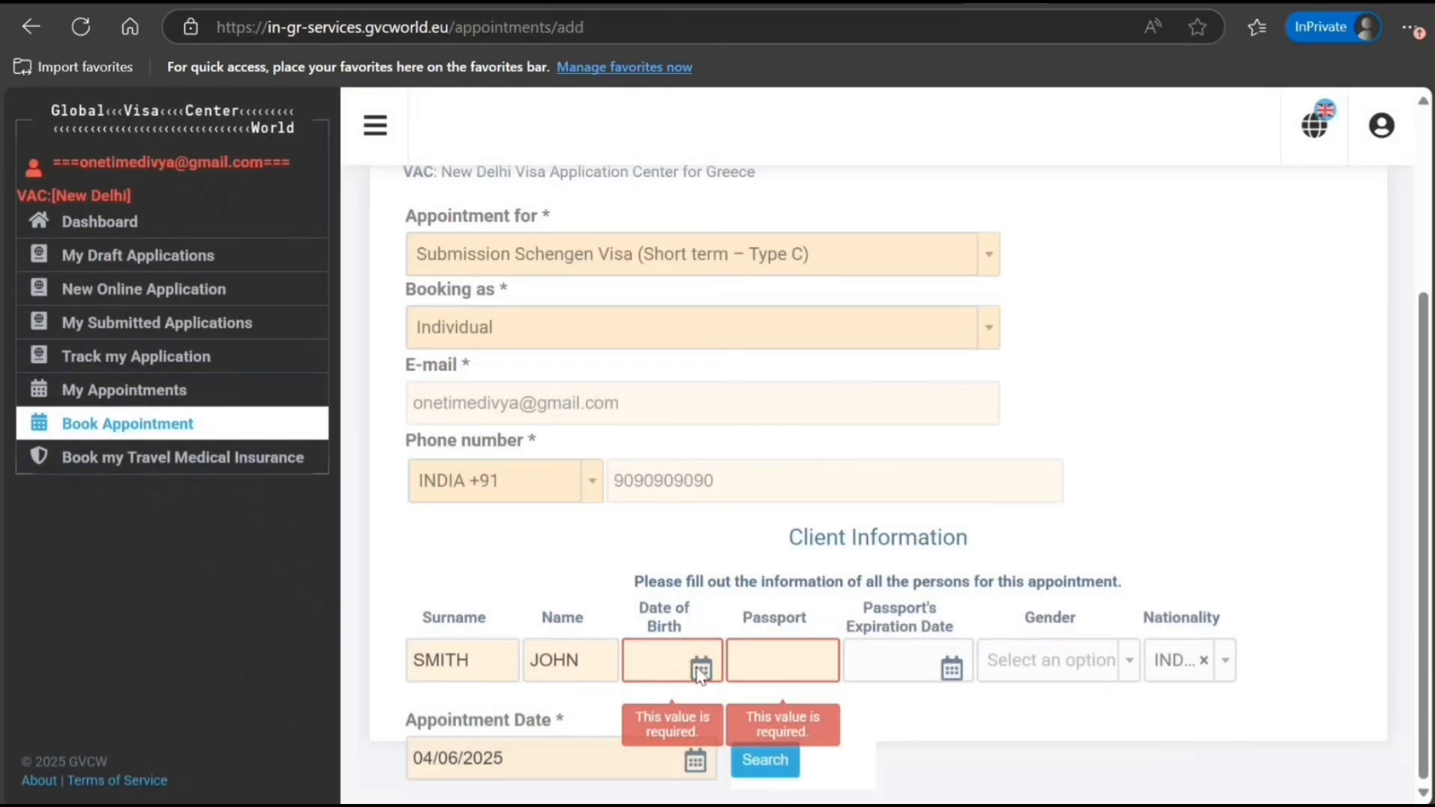
Set date of birth 01/06/2000, enter the client's passport number, and list time slots for 04/06/2025
left_click(665, 659)
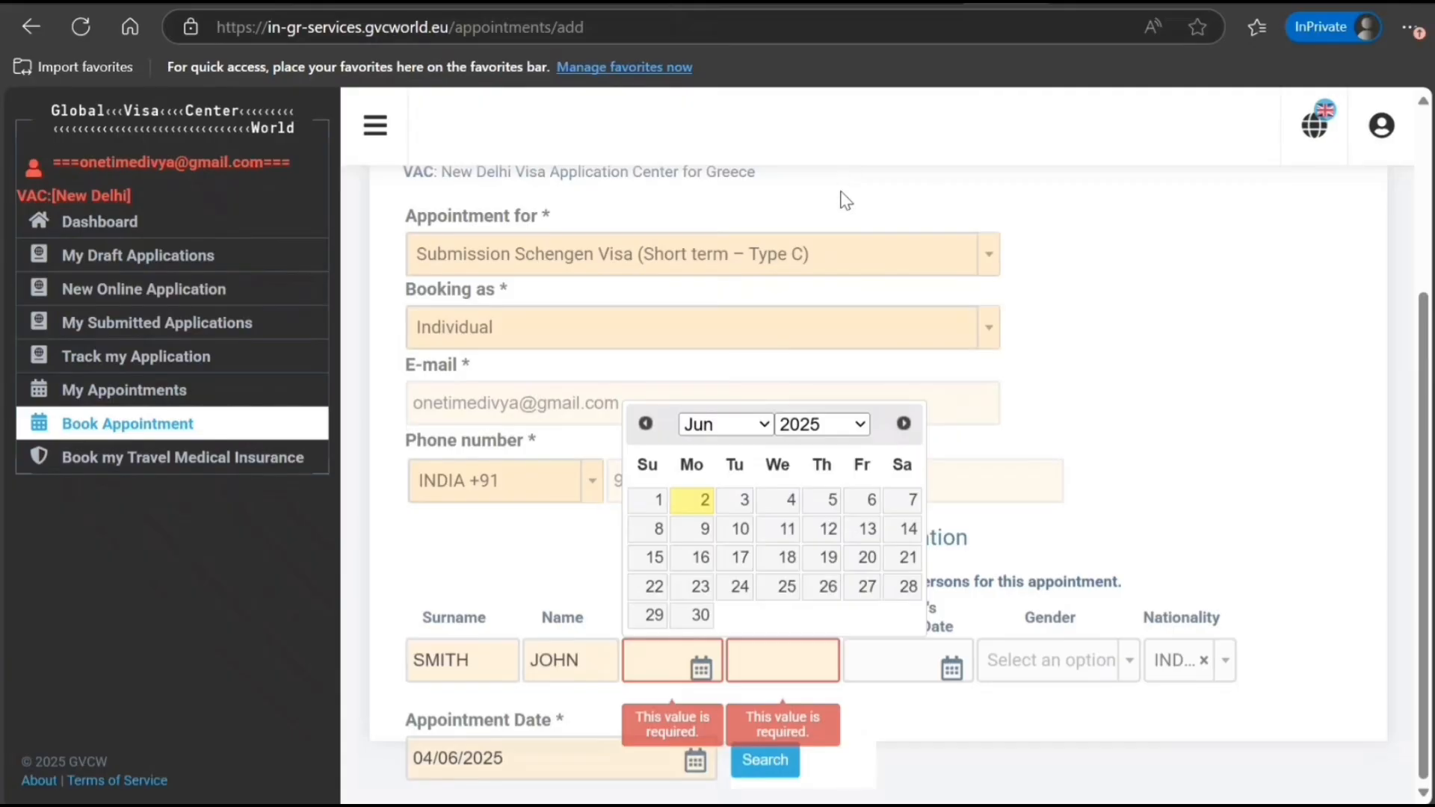
left_click(821, 327)
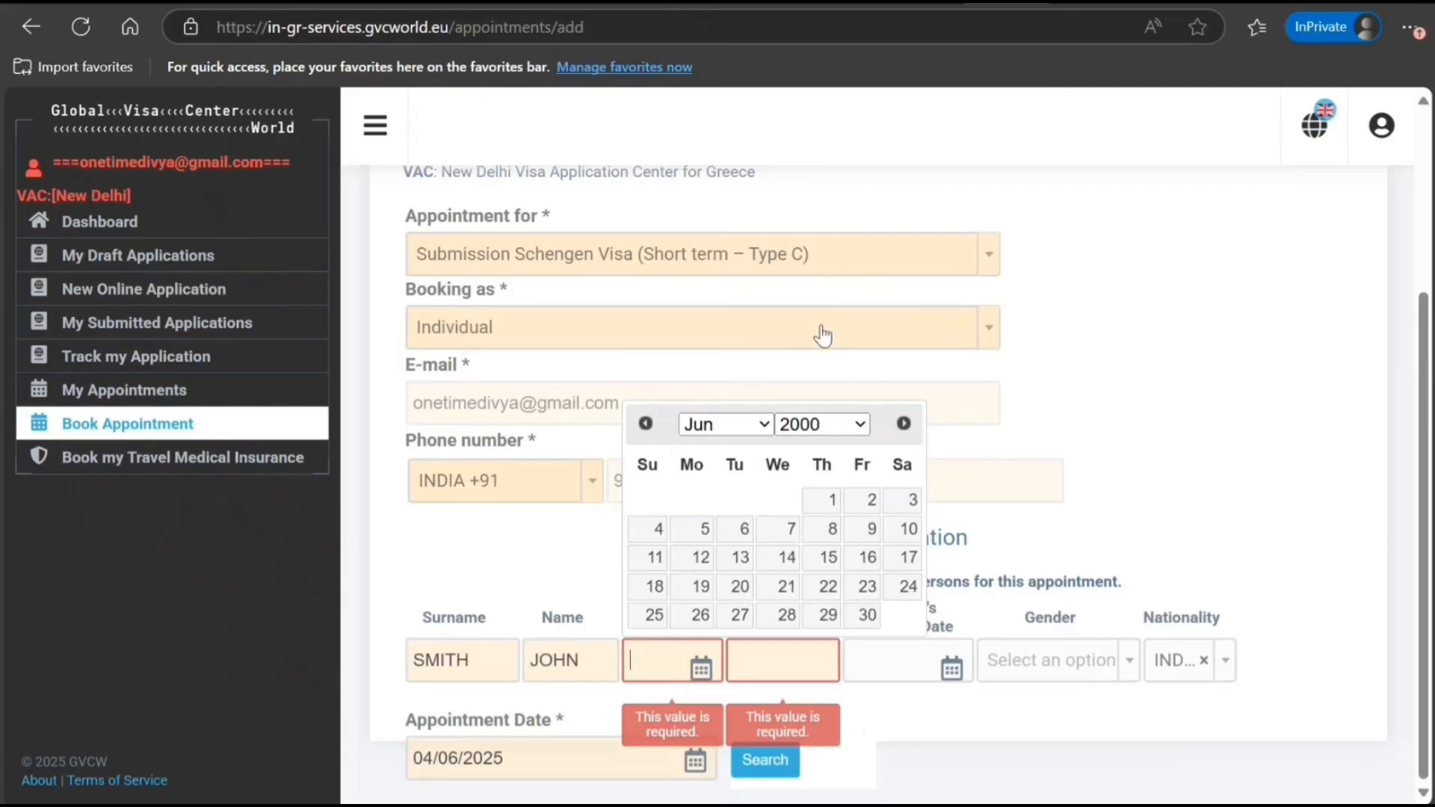
left_click(824, 501)
left_click(812, 653)
type("K9090909")
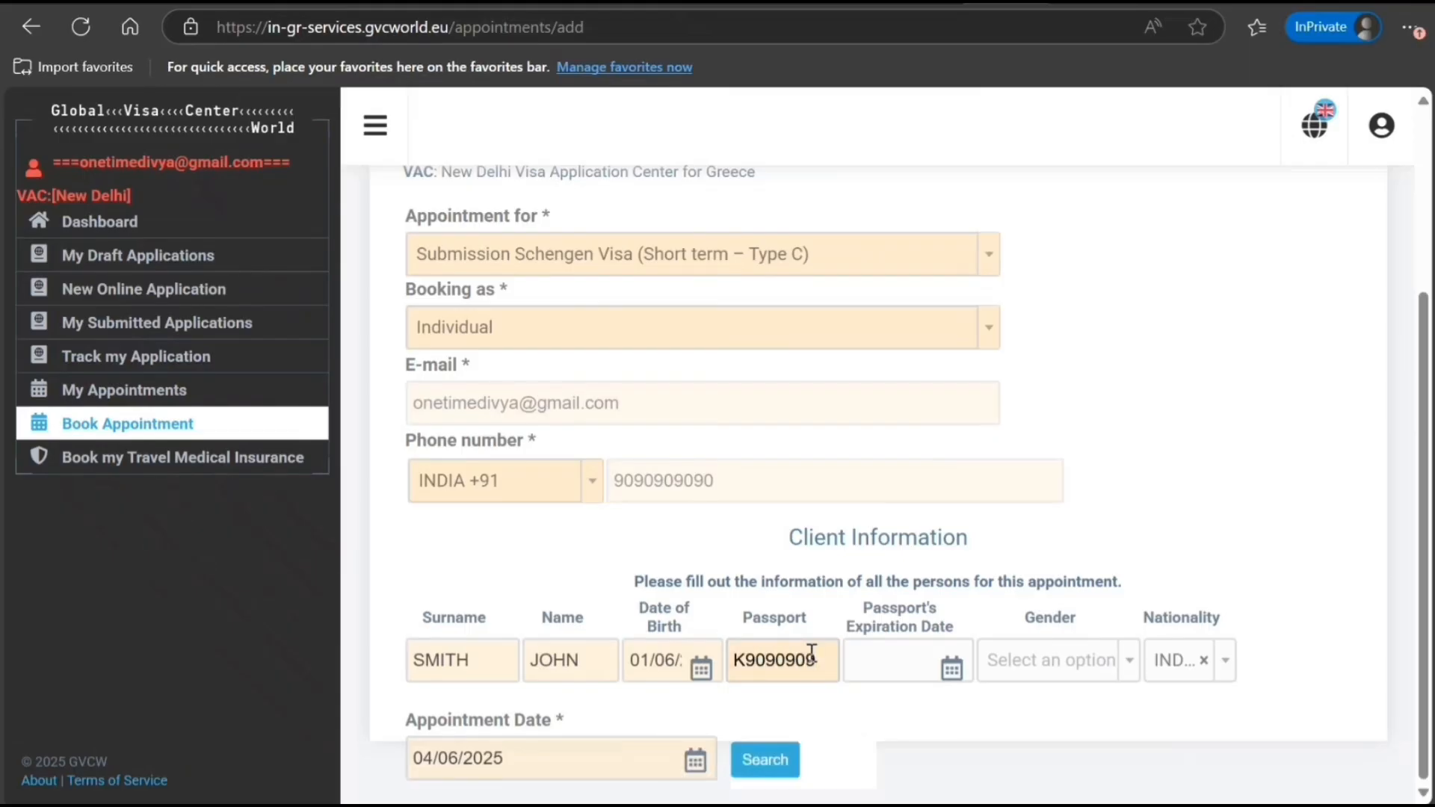
left_click(774, 766)
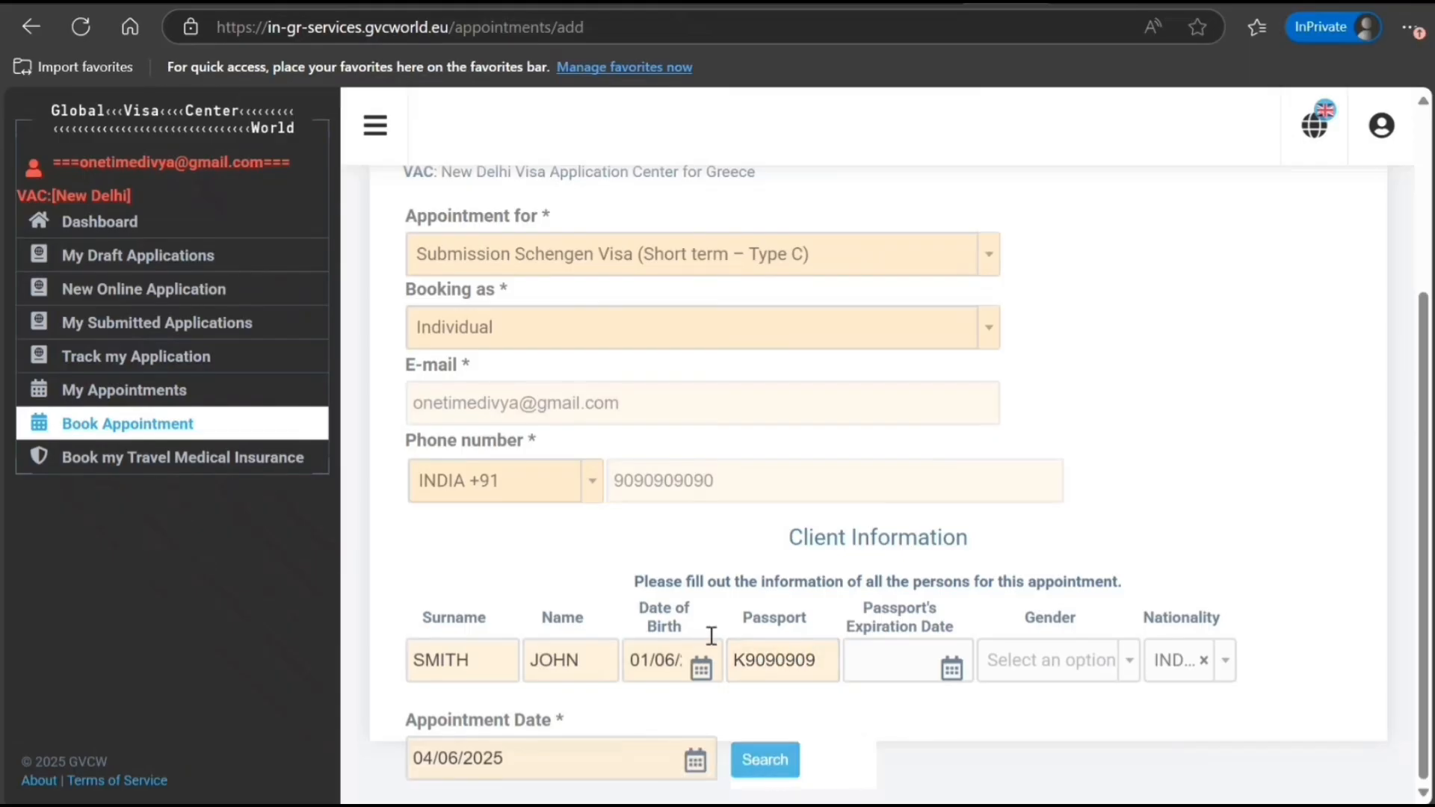
scroll(702, 619, "down", 3)
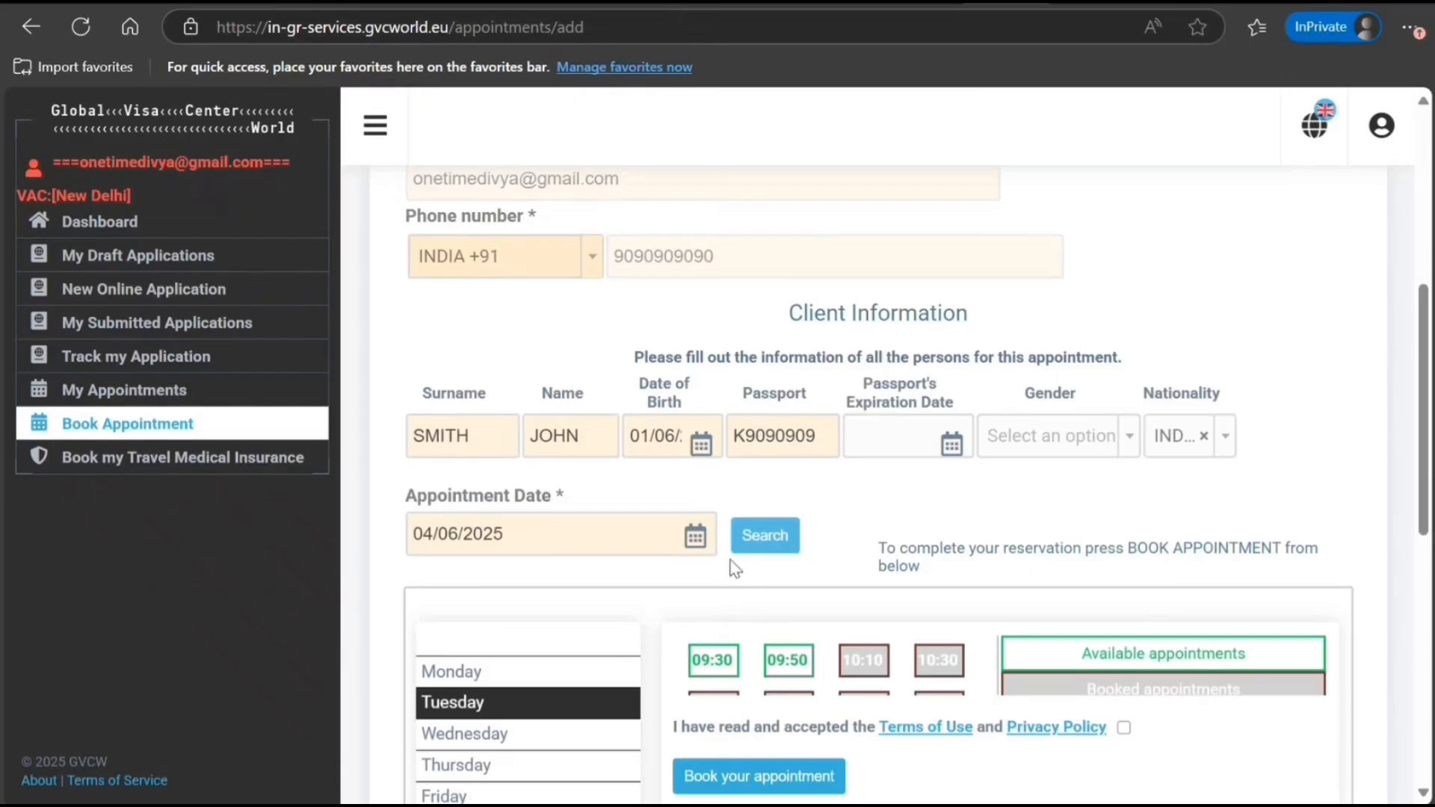
scroll(733, 569, "down", 3)
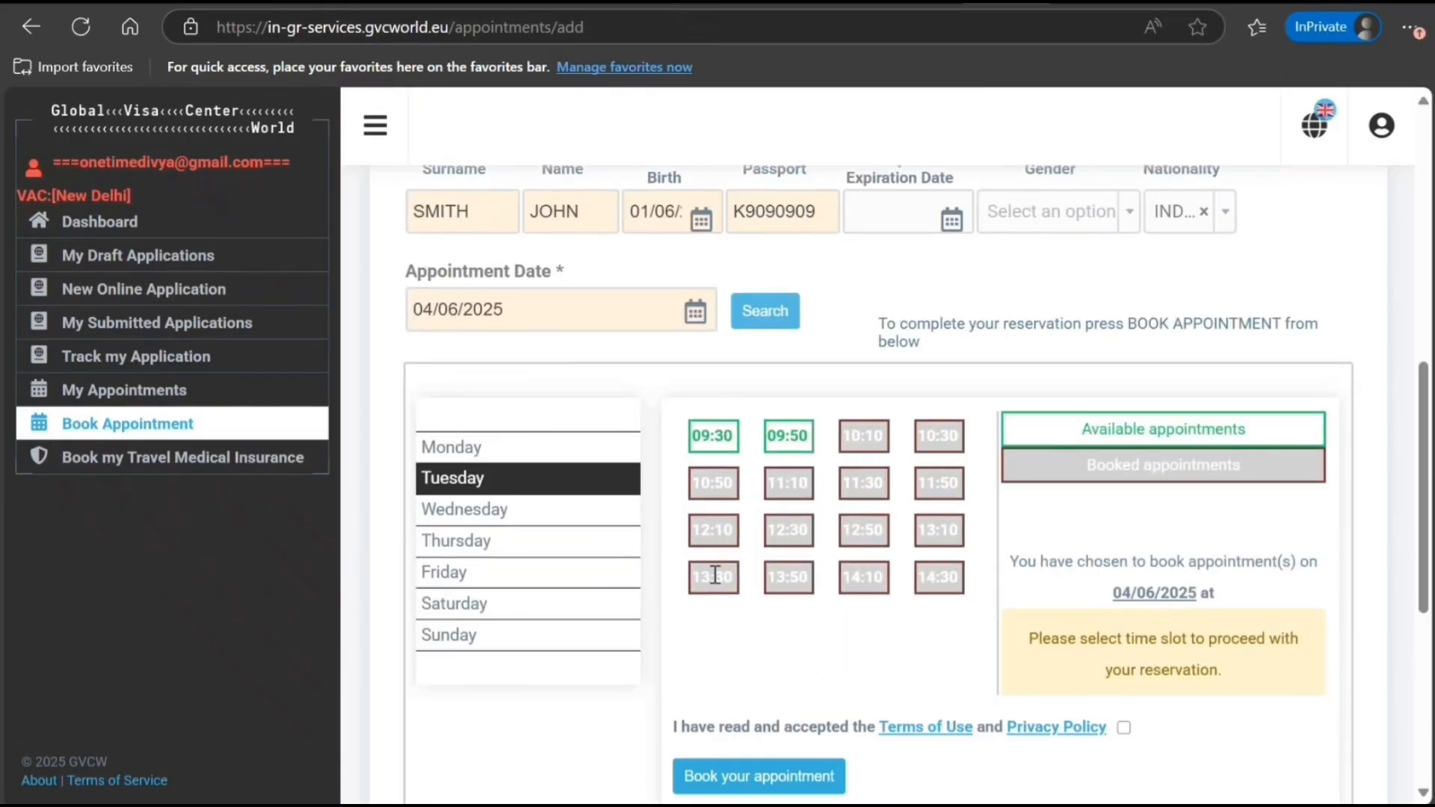
scroll(711, 576, "down", 3)
scroll(827, 596, "up", 8)
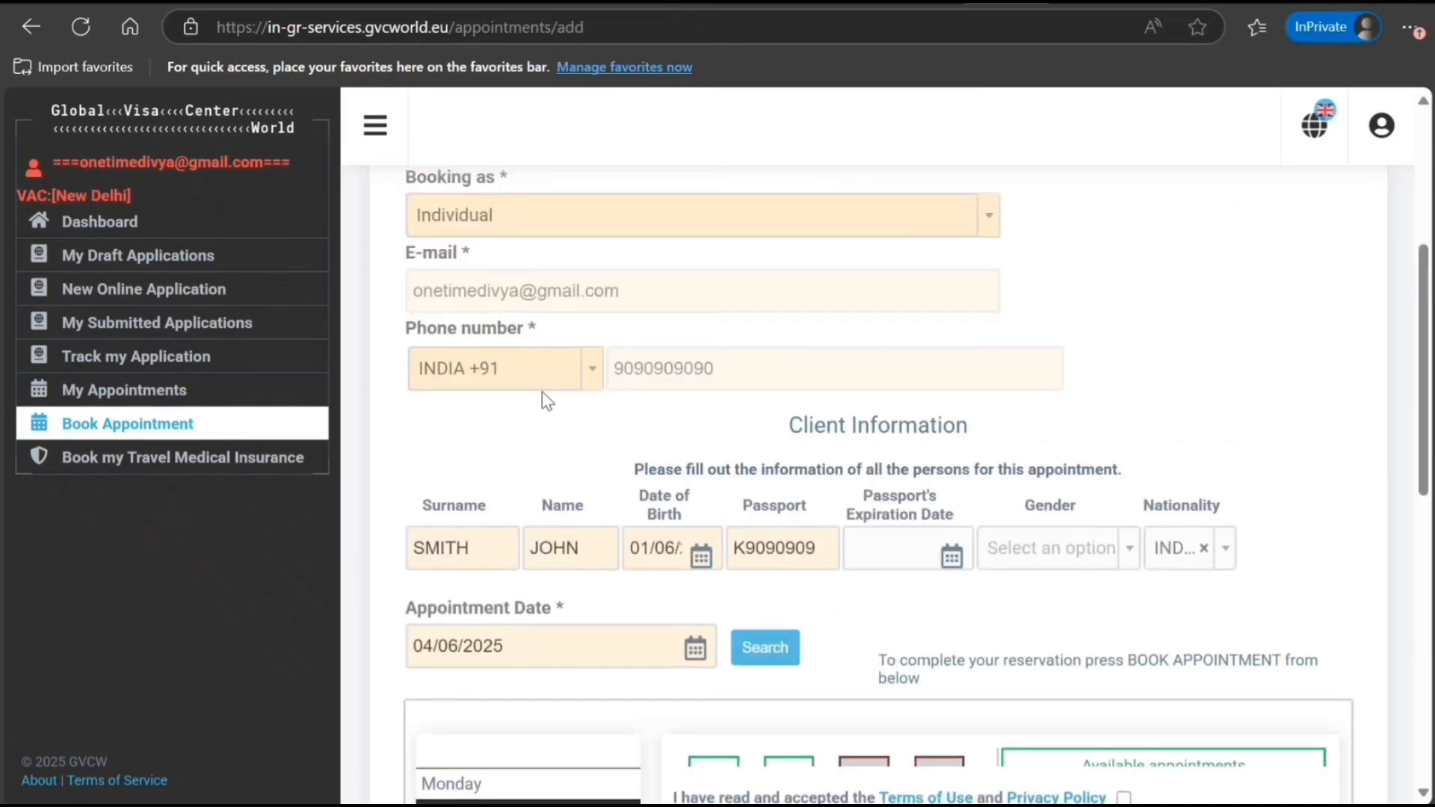
scroll(789, 468, "up", 2)
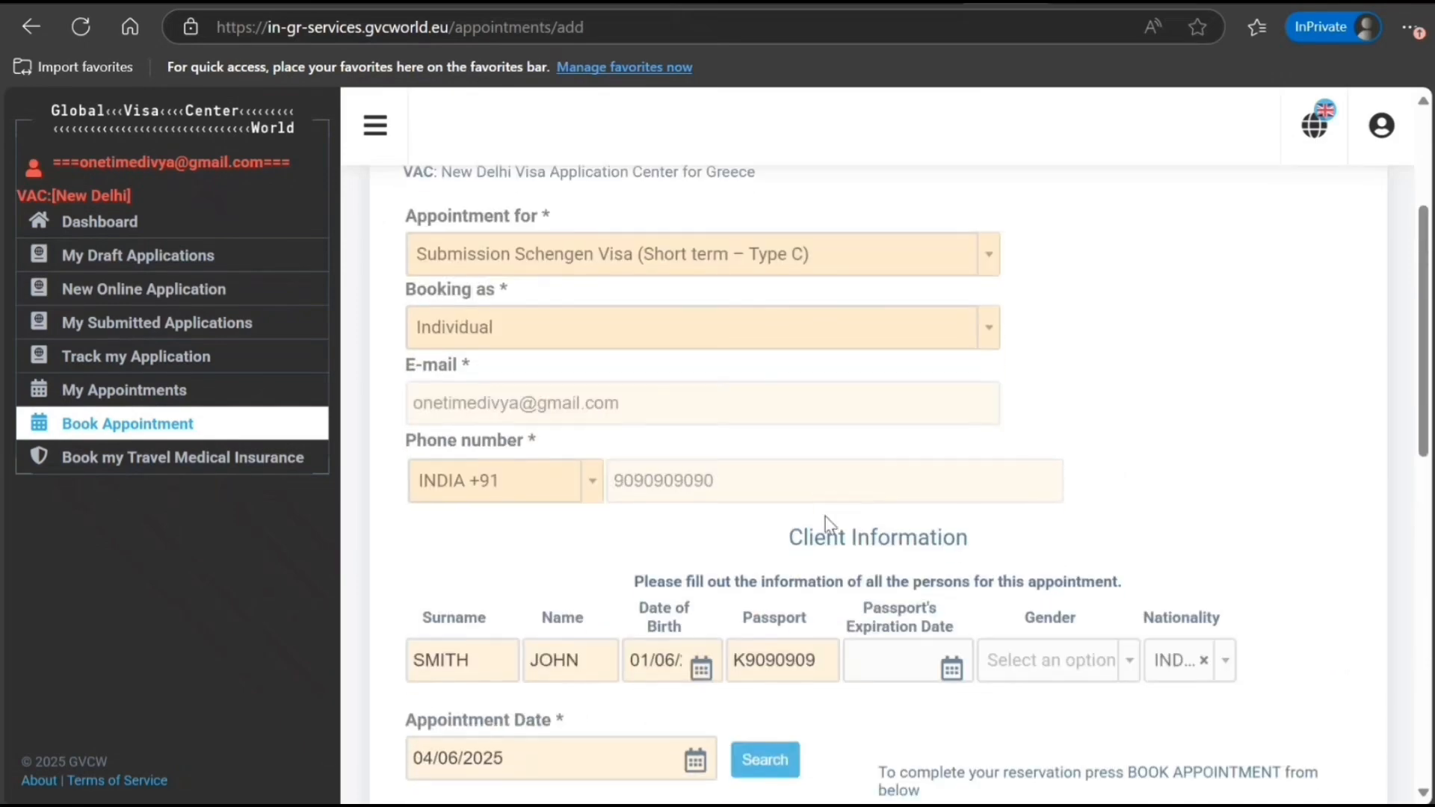
scroll(825, 517, "up", 3)
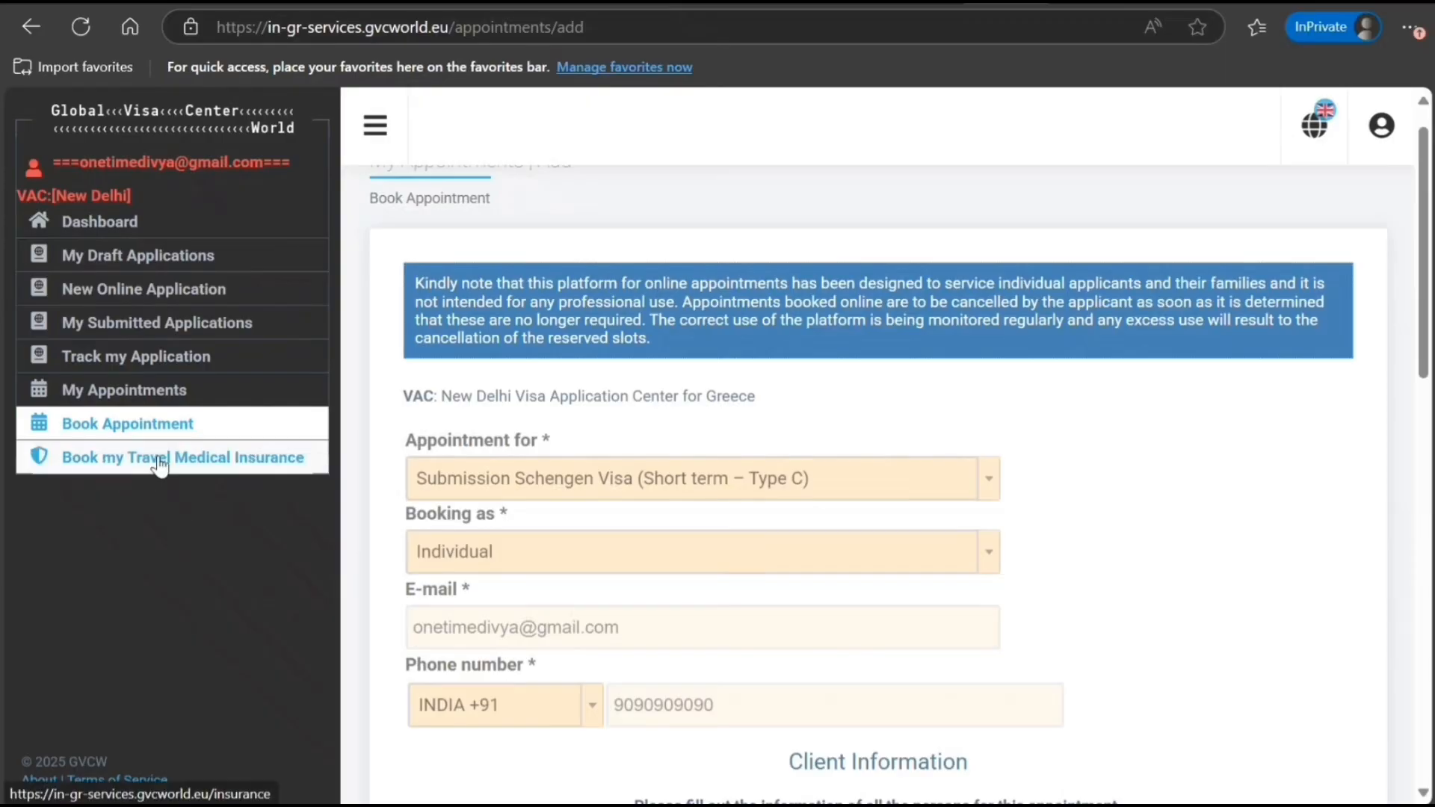
Review the Schengen insurance requirements, such as EUR 30,000 minimum coverage, on My Travel Medical Insurance
left_click(160, 459)
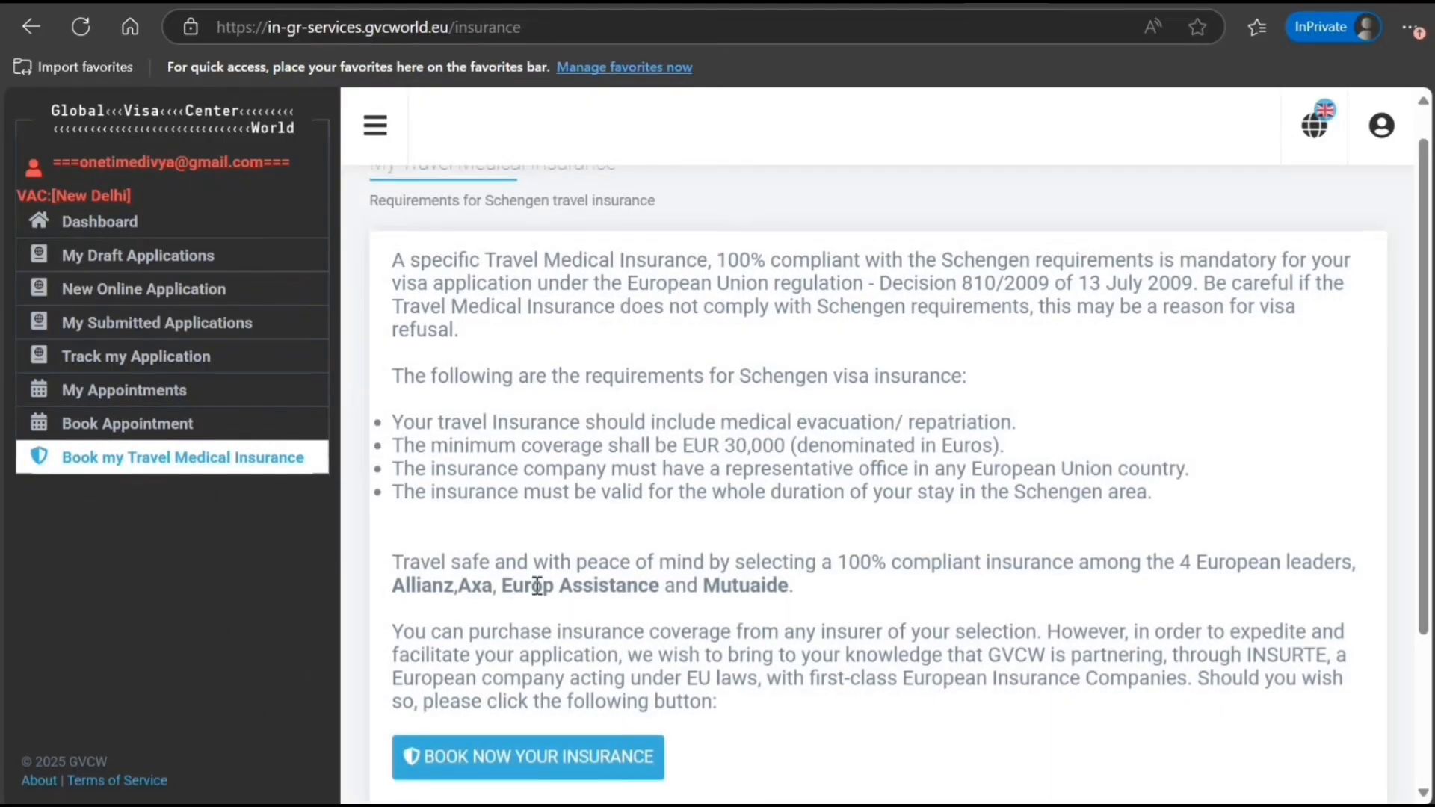
scroll(544, 568, "down", 3)
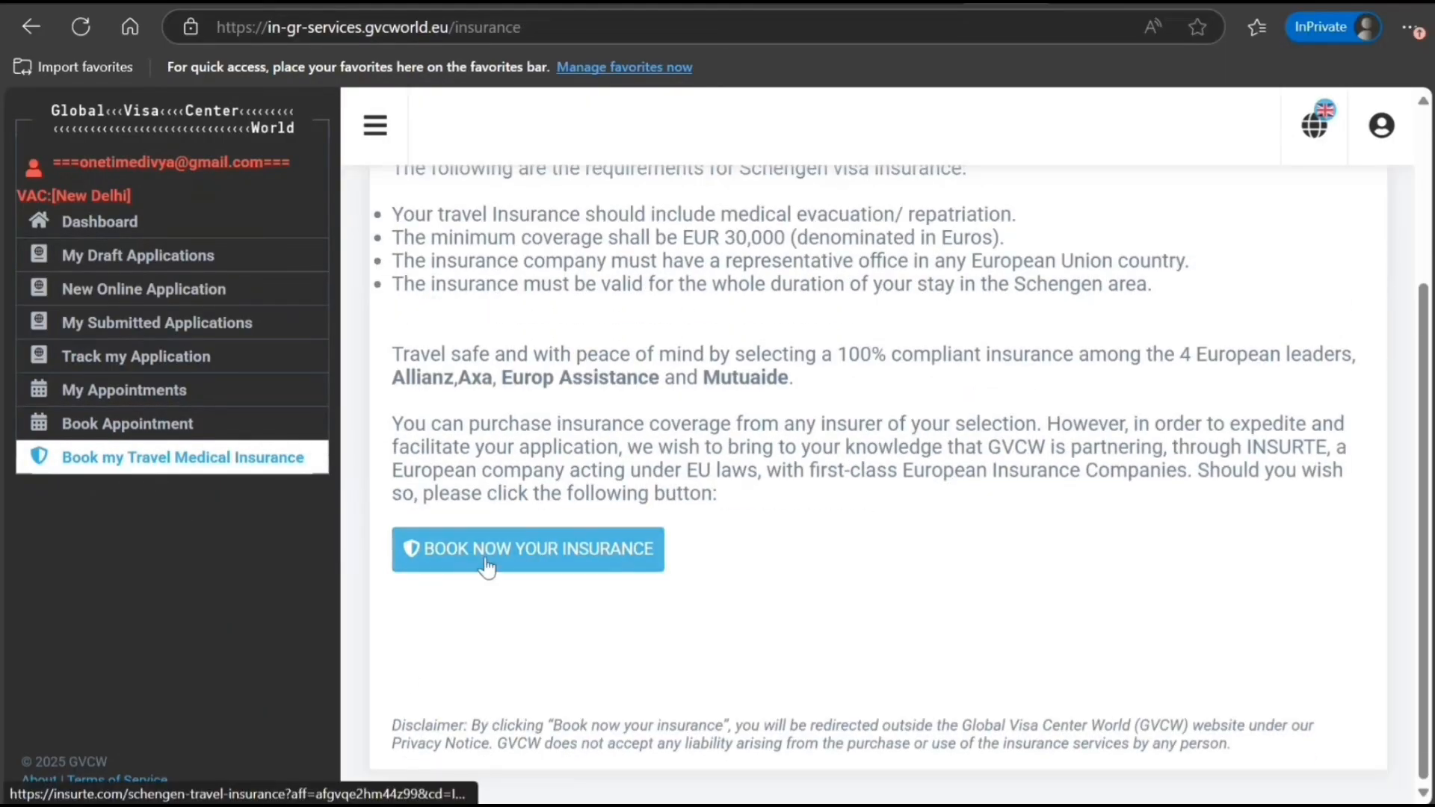
scroll(434, 664, "up", 3)
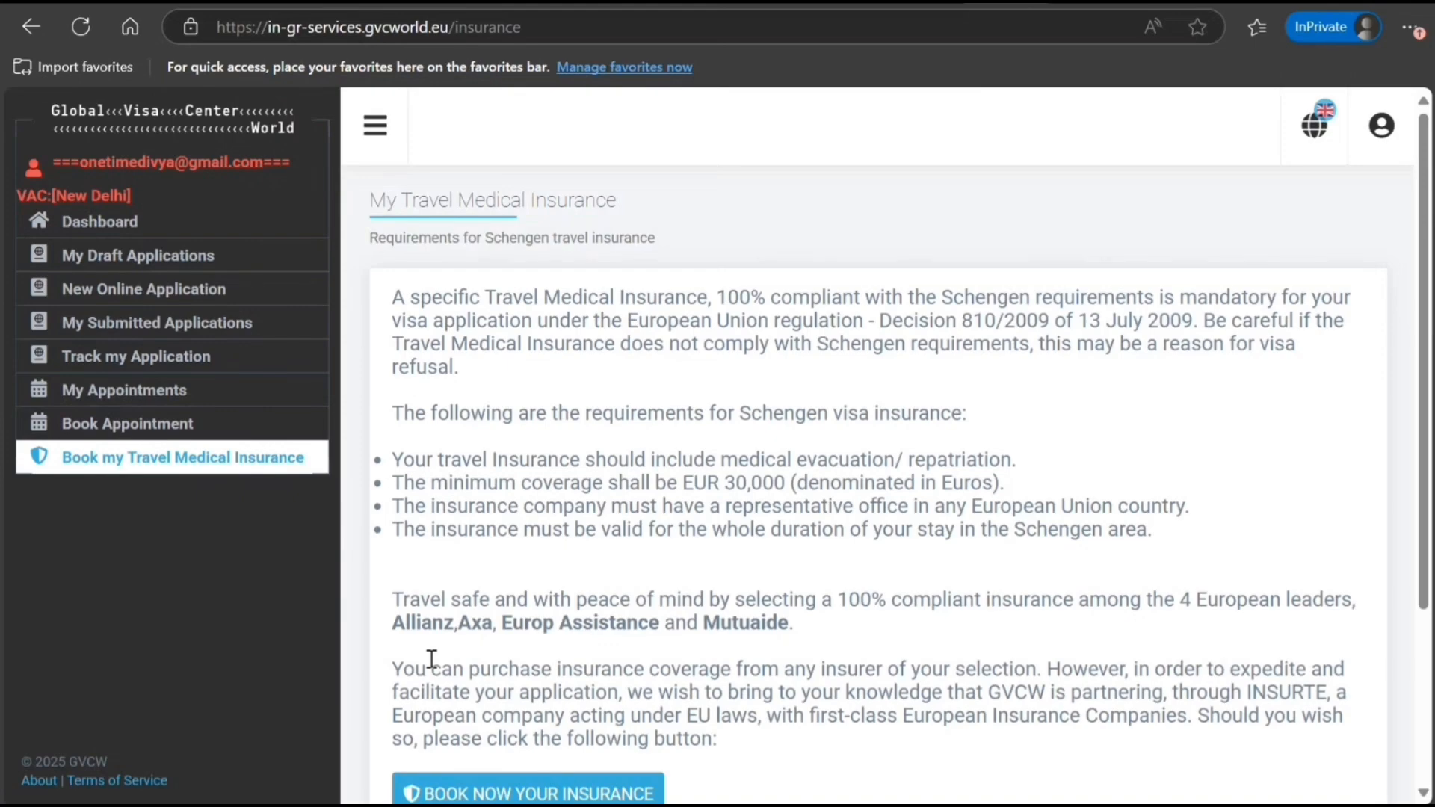